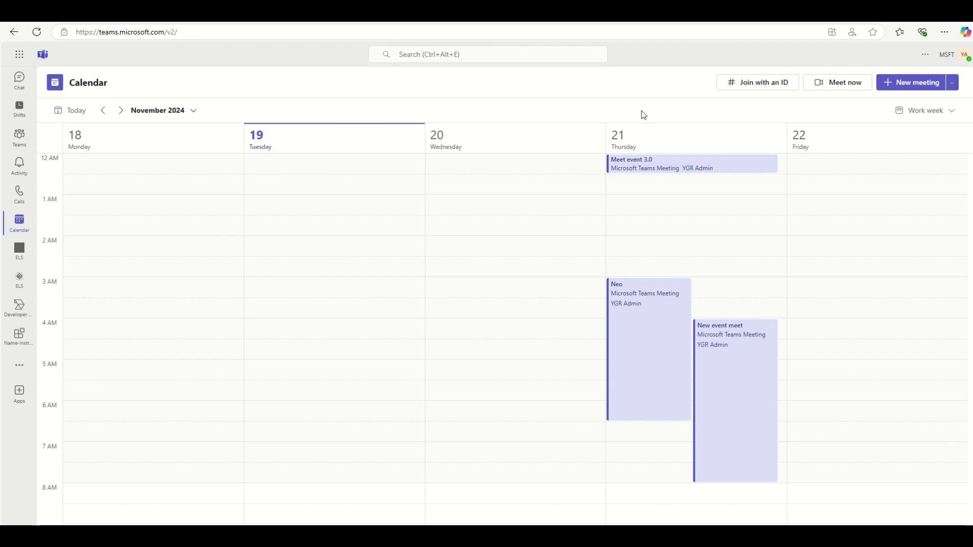
Examine the classic calendar's week navigation, date picker, view options and scheduled meetings for the current work week
{"action": "left_click", "coordinate": [81, 111]}
{"action": "left_click", "coordinate": [120, 111]}
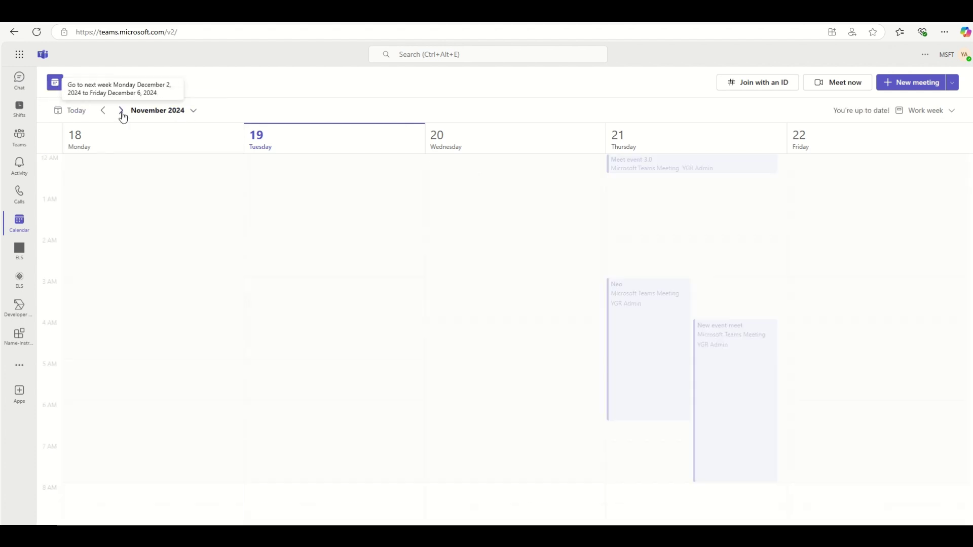
{"action": "left_click", "coordinate": [102, 112]}
{"action": "left_click", "coordinate": [171, 110]}
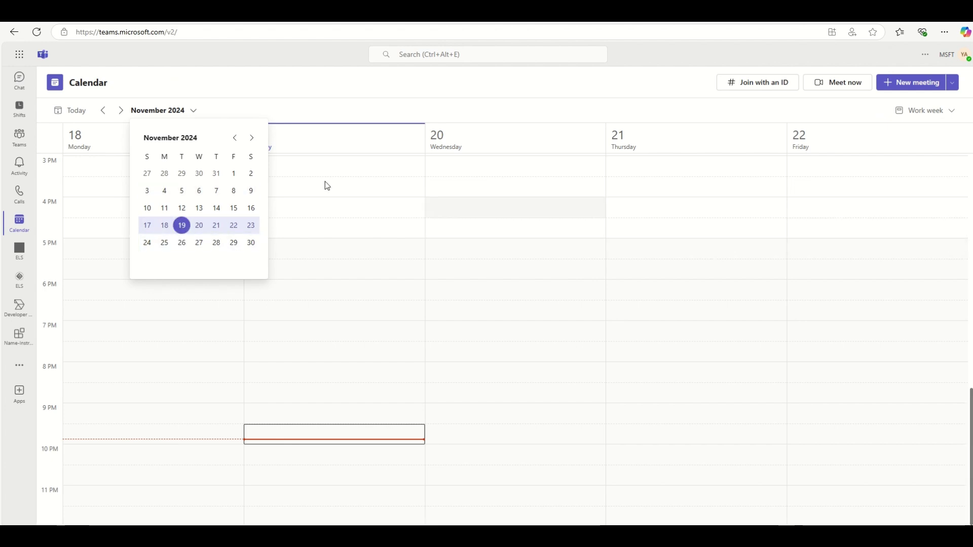
{"action": "left_click", "coordinate": [287, 89]}
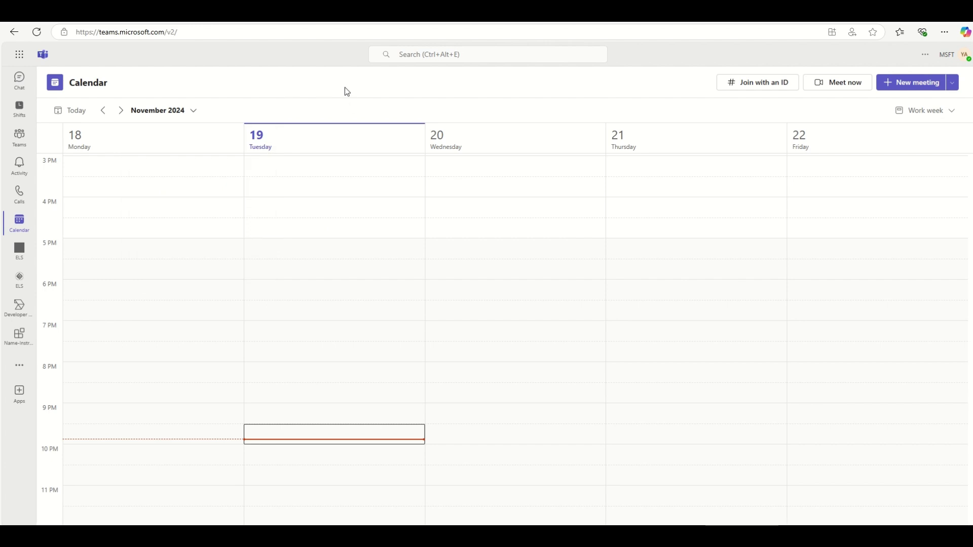
{"action": "left_click", "coordinate": [932, 110]}
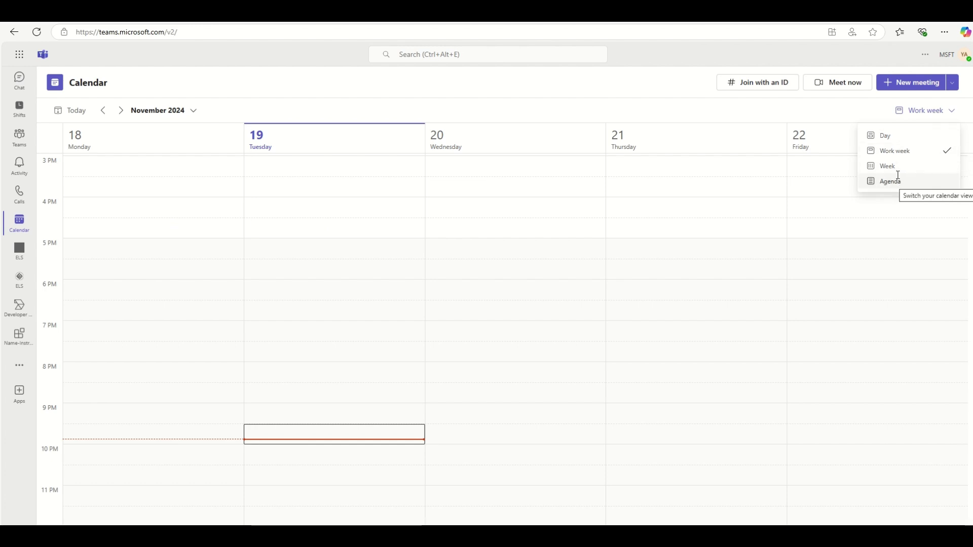
{"action": "left_click", "coordinate": [822, 113]}
{"action": "scroll", "coordinate": [573, 299], "scroll_direction": "up", "scroll_amount": 7}
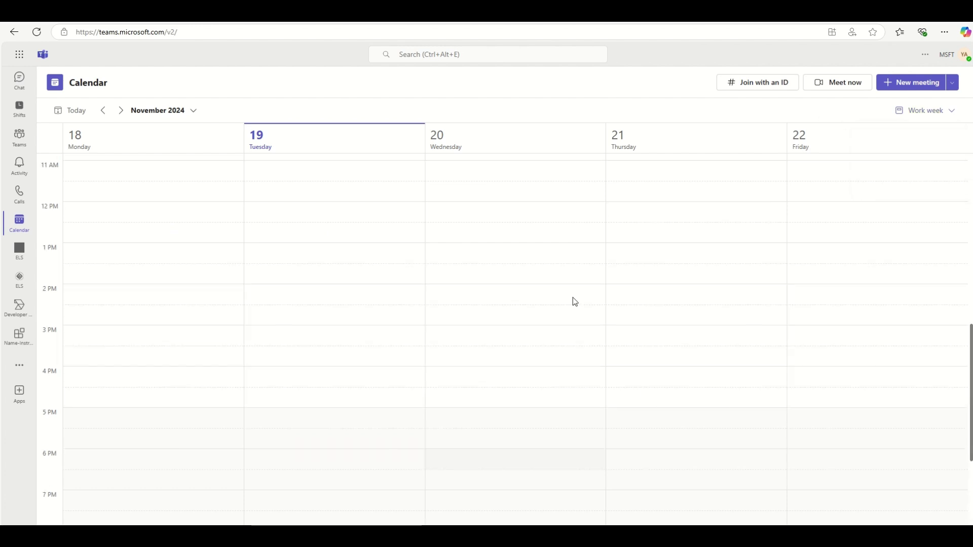
{"action": "scroll", "coordinate": [572, 299], "scroll_direction": "up", "scroll_amount": 5}
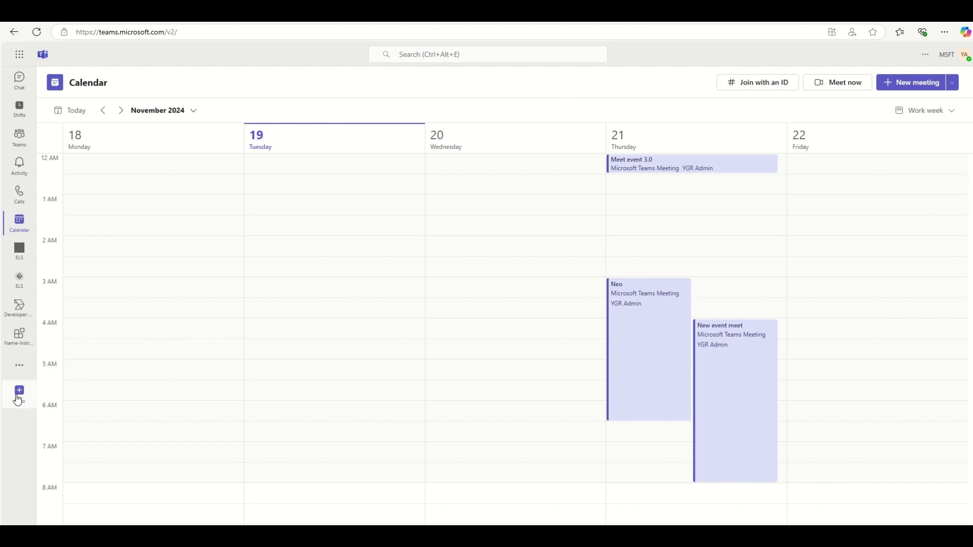
Search the apps for "Cale", open Calendar (New) and choose to stay in the new Calendar
{"action": "left_click", "coordinate": [19, 365]}
{"action": "left_click", "coordinate": [102, 261]}
{"action": "type", "text": "Cale"}
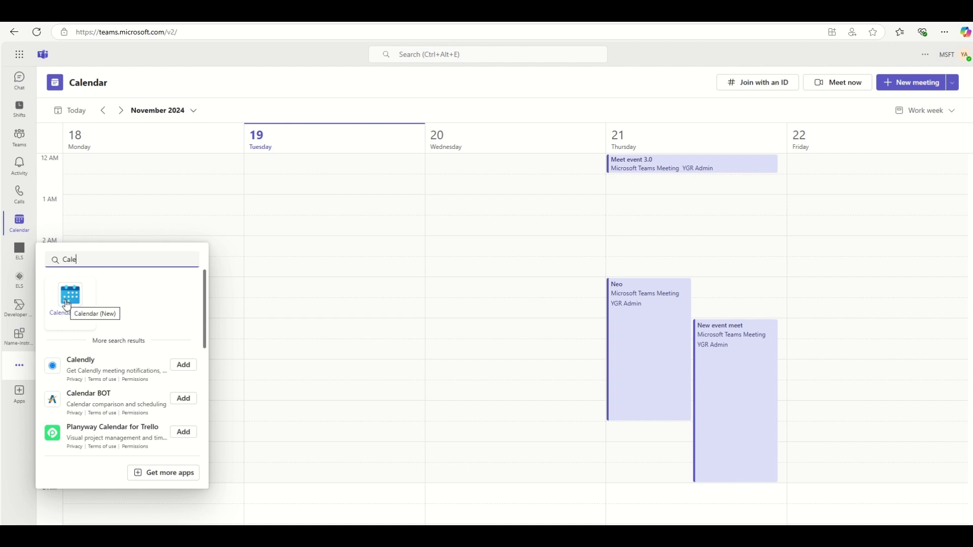
{"action": "left_click", "coordinate": [66, 304]}
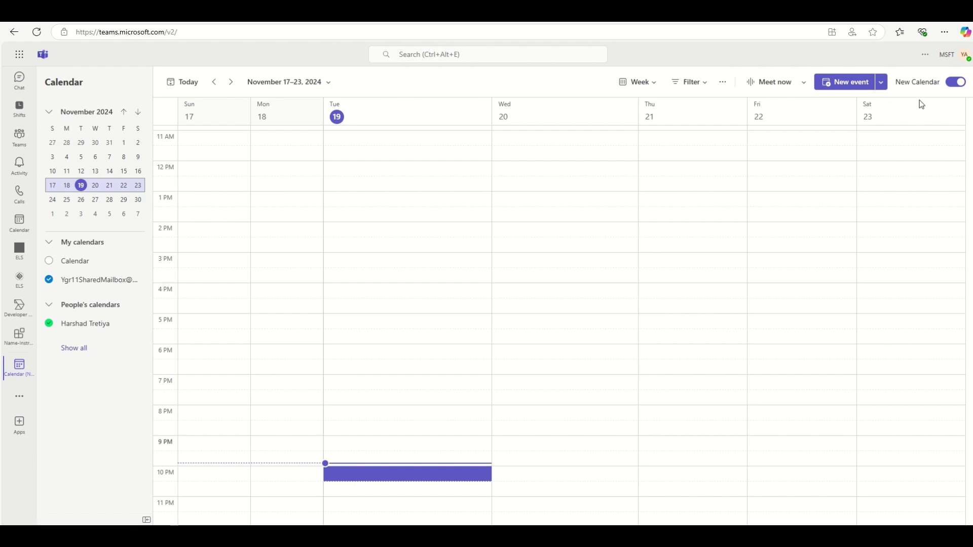
{"action": "left_click", "coordinate": [958, 86]}
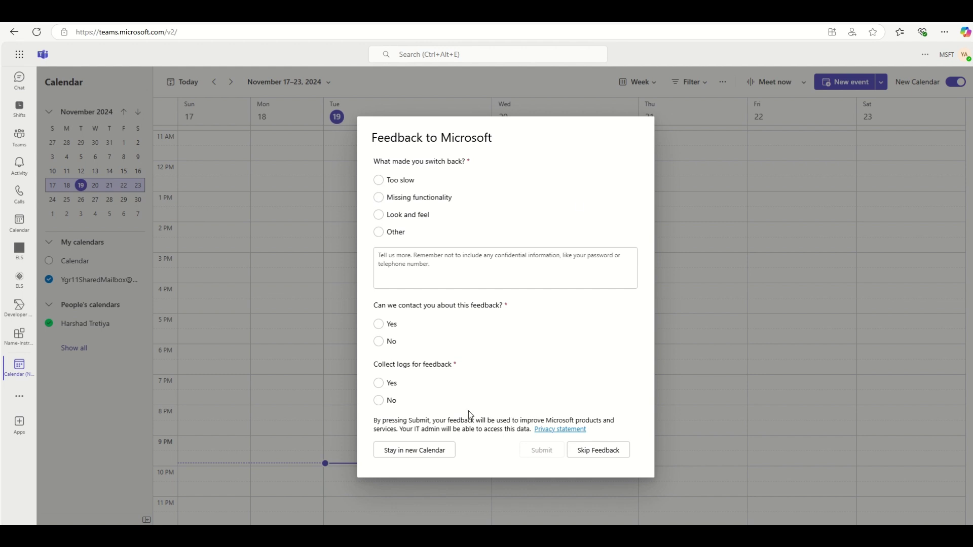
{"action": "left_click", "coordinate": [384, 457]}
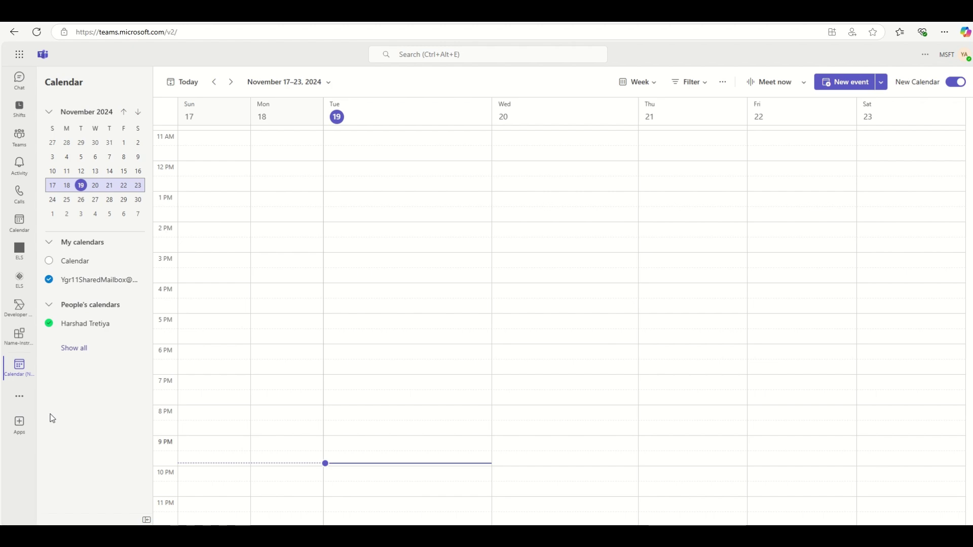
Display the main Calendar's events and expand the calendar list to show all calendars and groups
{"action": "left_click", "coordinate": [55, 261]}
{"action": "left_click", "coordinate": [74, 349]}
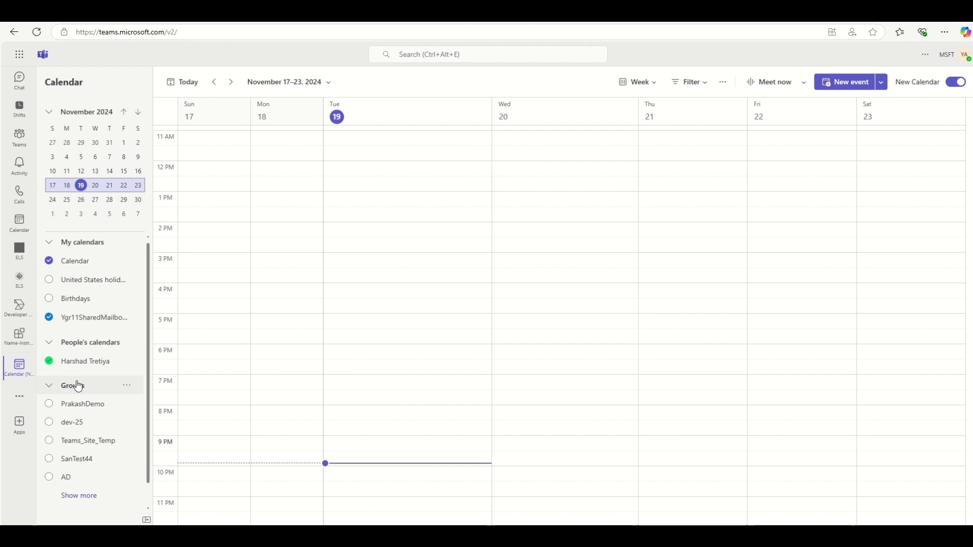
{"action": "scroll", "coordinate": [76, 425], "scroll_direction": "down", "scroll_amount": 1}
{"action": "scroll", "coordinate": [69, 421], "scroll_direction": "up", "scroll_amount": 1}
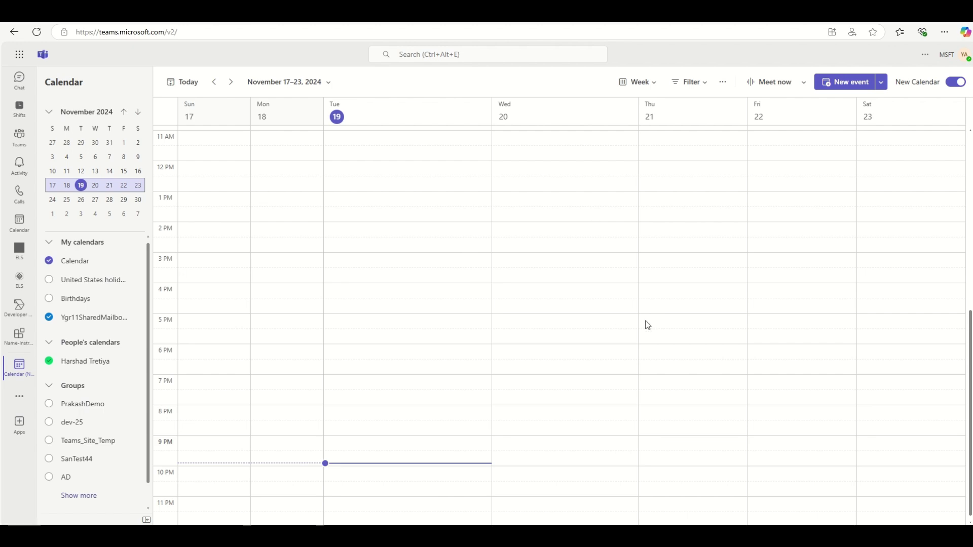
{"action": "scroll", "coordinate": [304, 223], "scroll_direction": "up", "scroll_amount": 7}
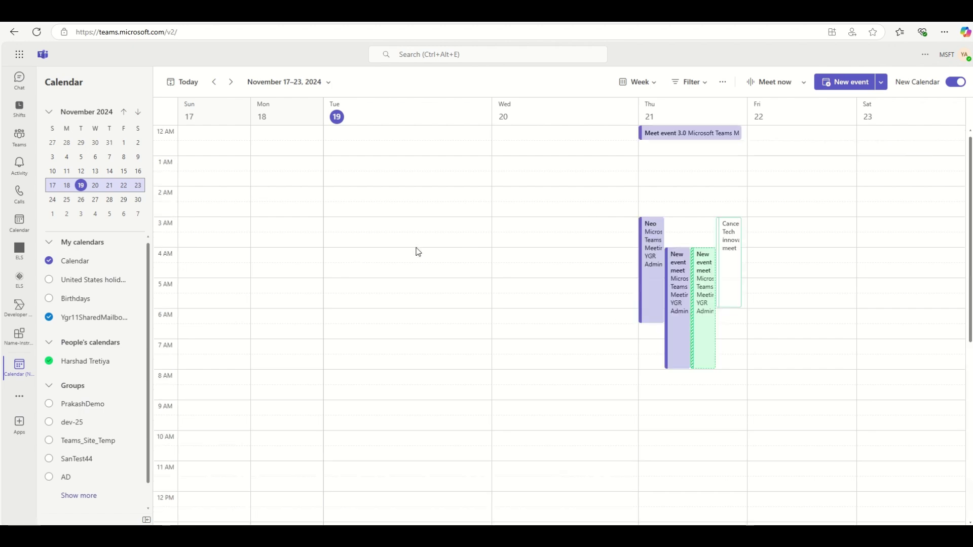
Turn on split view and add the United States holidays calendar alongside the others
{"action": "left_click", "coordinate": [649, 85]}
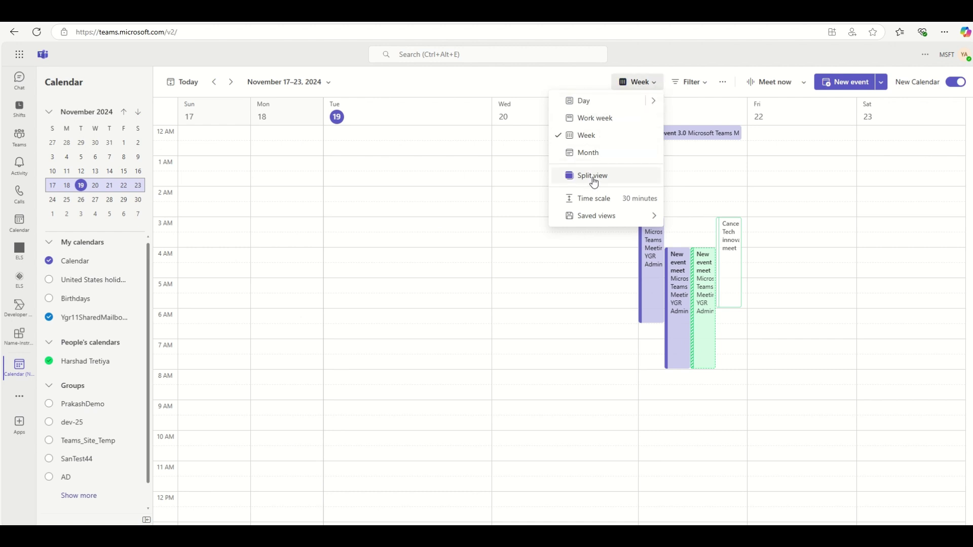
{"action": "left_click", "coordinate": [635, 183]}
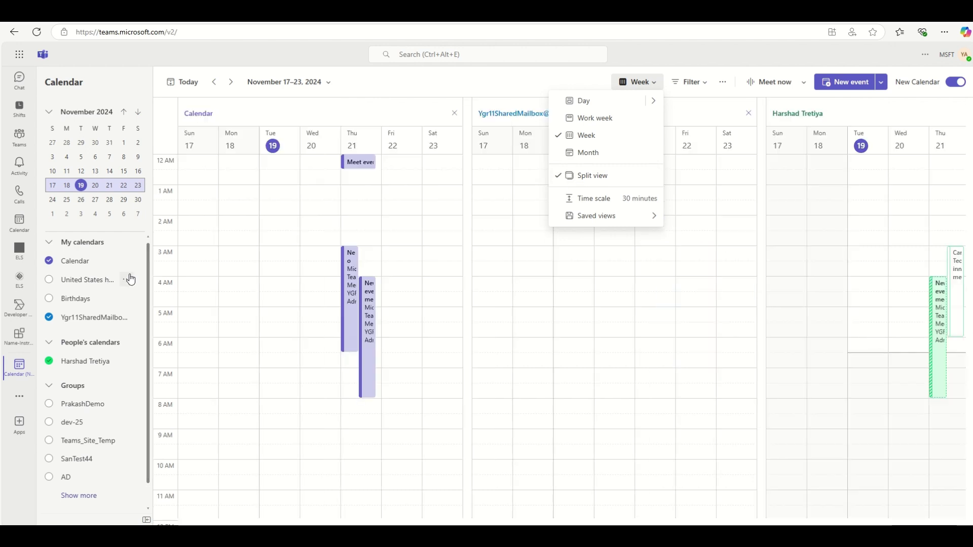
{"action": "left_click", "coordinate": [49, 279]}
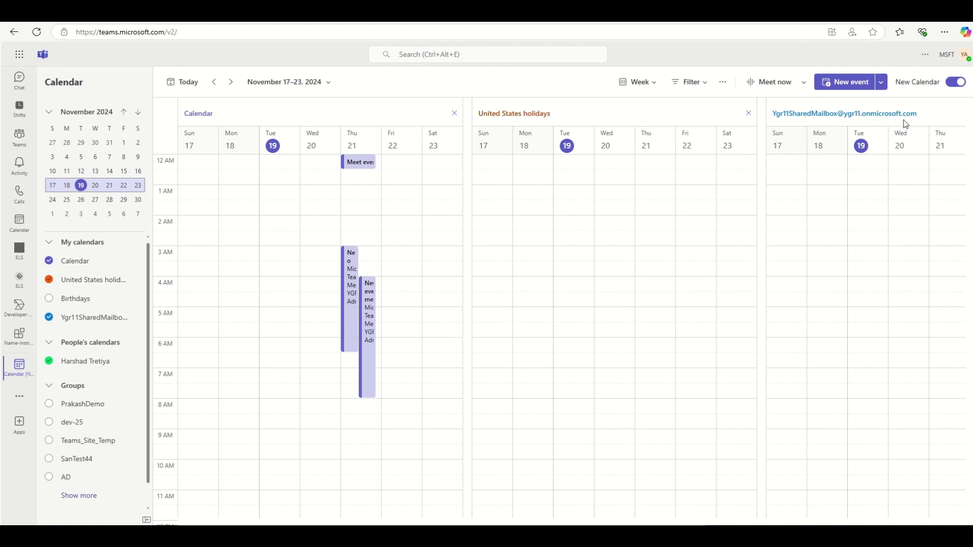
Switch the calendars to Month view and add the Birthdays calendar
{"action": "left_click", "coordinate": [644, 83]}
{"action": "left_click", "coordinate": [586, 155]}
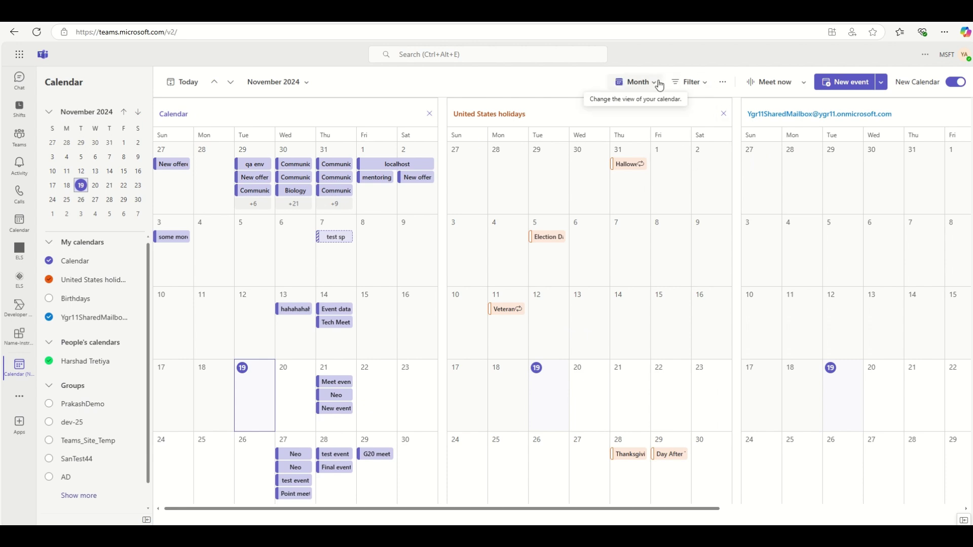
{"action": "left_click", "coordinate": [49, 299]}
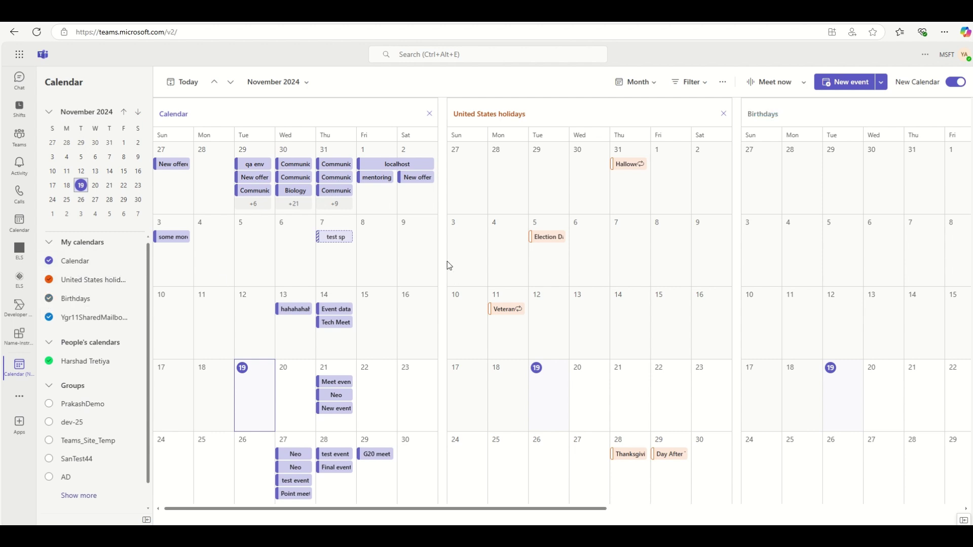
{"action": "left_click_drag", "start_coordinate": [403, 511], "coordinate": [252, 522]}
Turn off split view and hide the Birthdays, United States holidays and shared mailbox calendars
{"action": "left_click", "coordinate": [637, 82]}
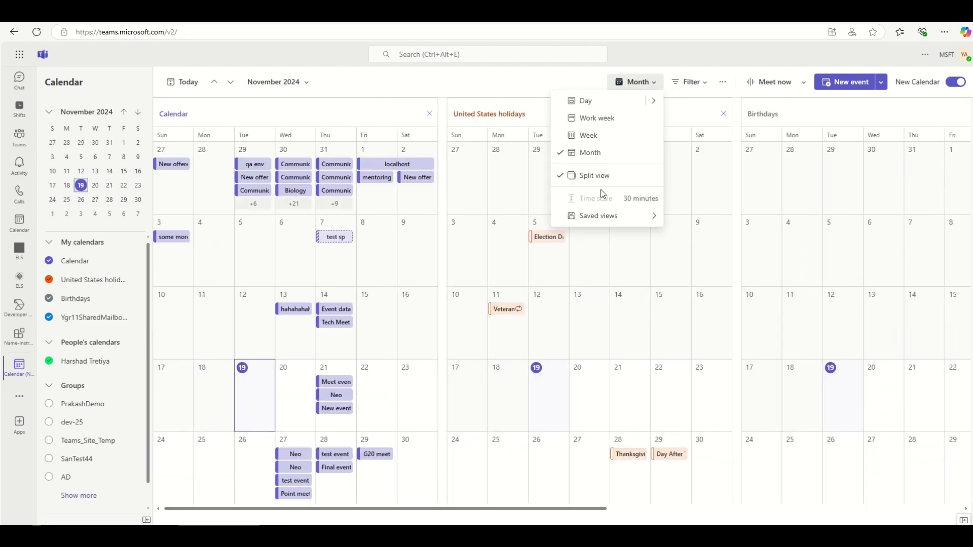
{"action": "left_click", "coordinate": [564, 179]}
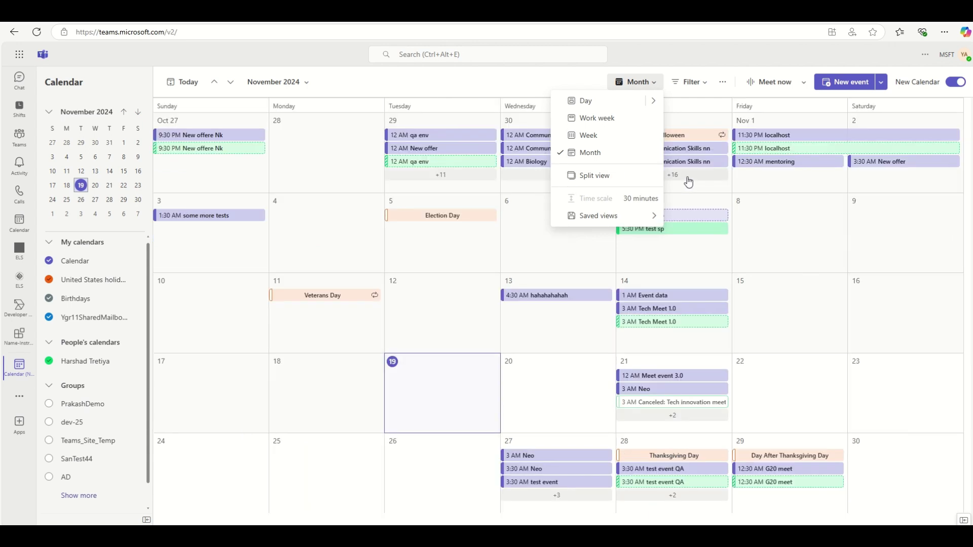
{"action": "left_click", "coordinate": [49, 299]}
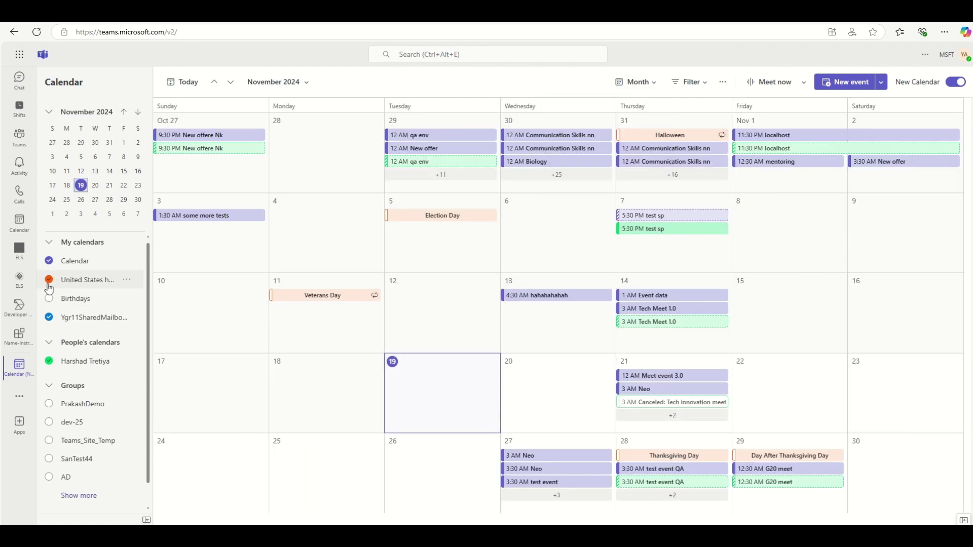
{"action": "left_click", "coordinate": [48, 280]}
{"action": "left_click", "coordinate": [49, 317]}
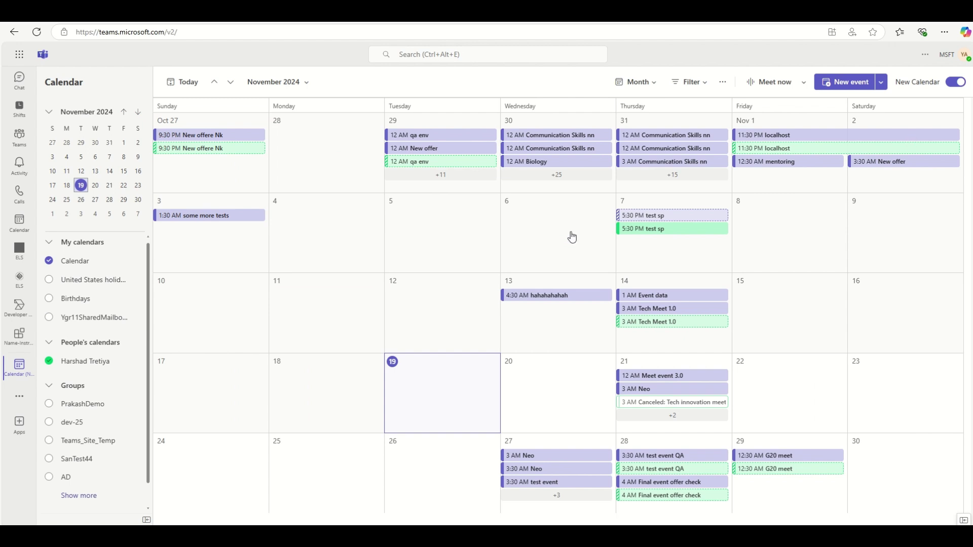
{"action": "left_click", "coordinate": [637, 82]}
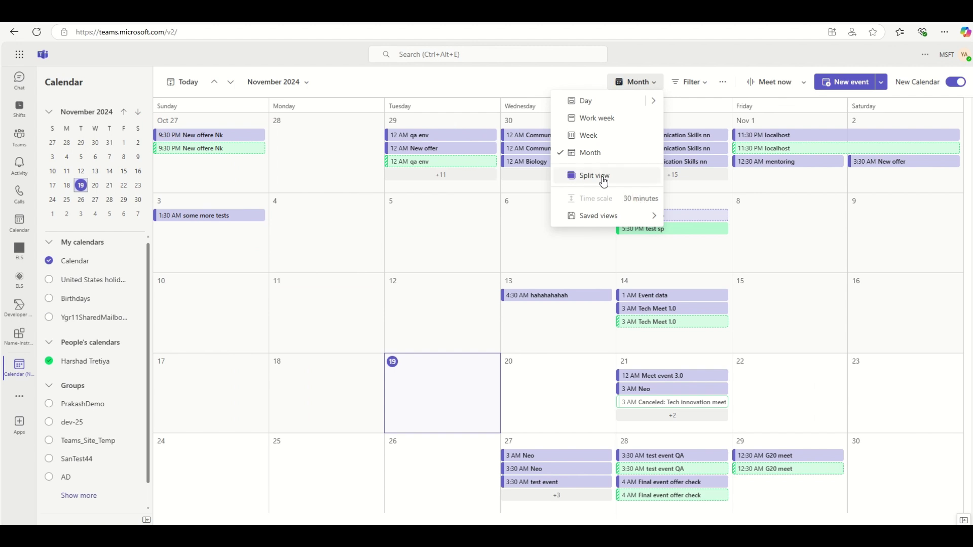
{"action": "mouse_move", "coordinate": [588, 216]}
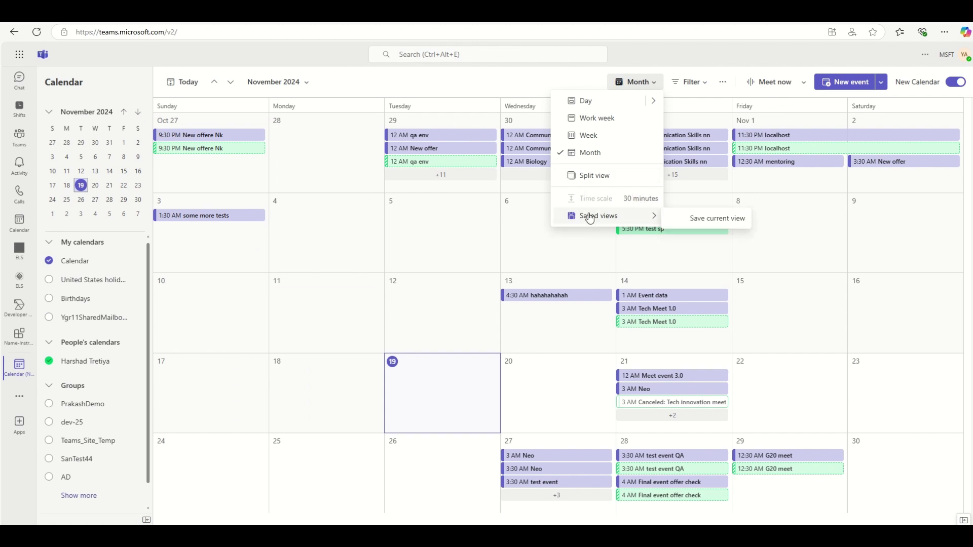
{"action": "left_click", "coordinate": [717, 218]}
{"action": "left_click", "coordinate": [507, 301]}
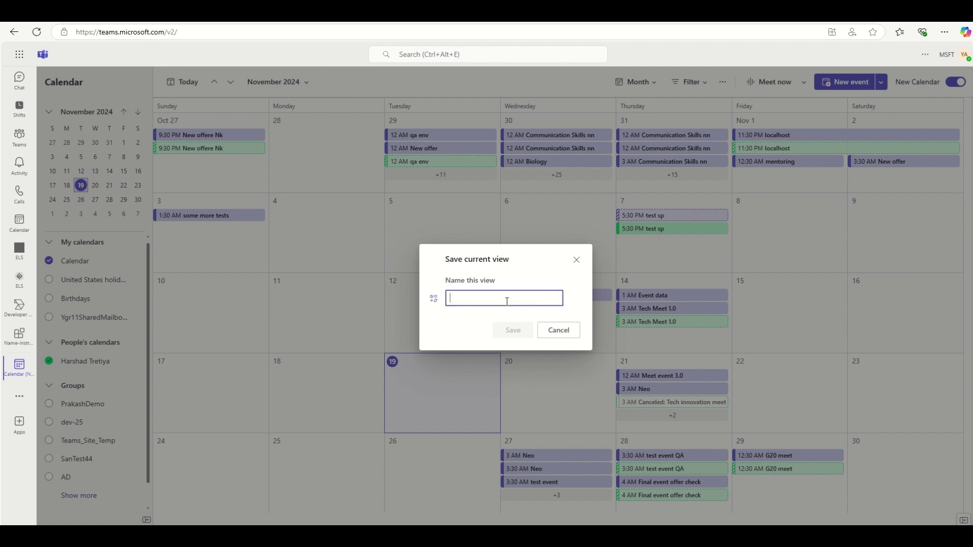
{"action": "left_click", "coordinate": [572, 330]}
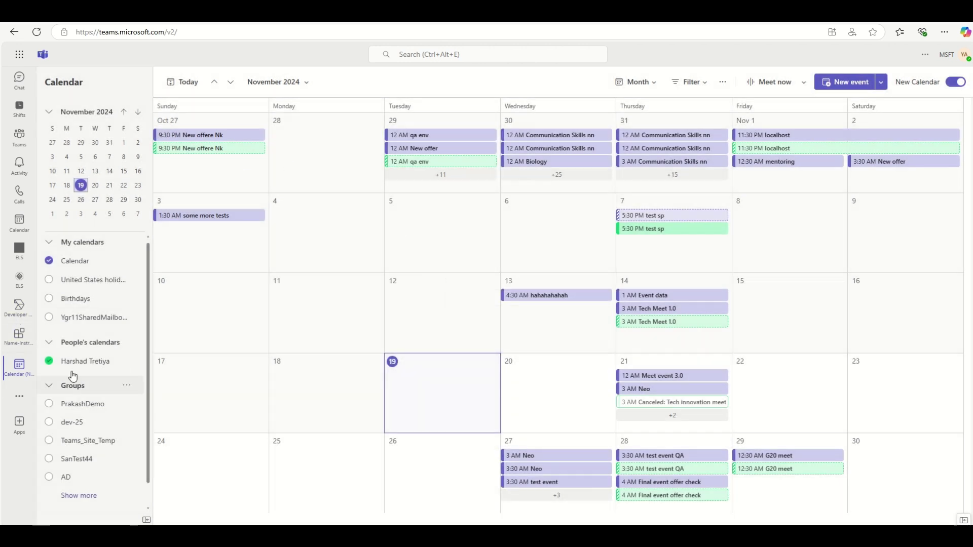
Hide the colleague's calendar and save the current month view as "My Cal" with the note-and-pencil icon
{"action": "left_click", "coordinate": [50, 362]}
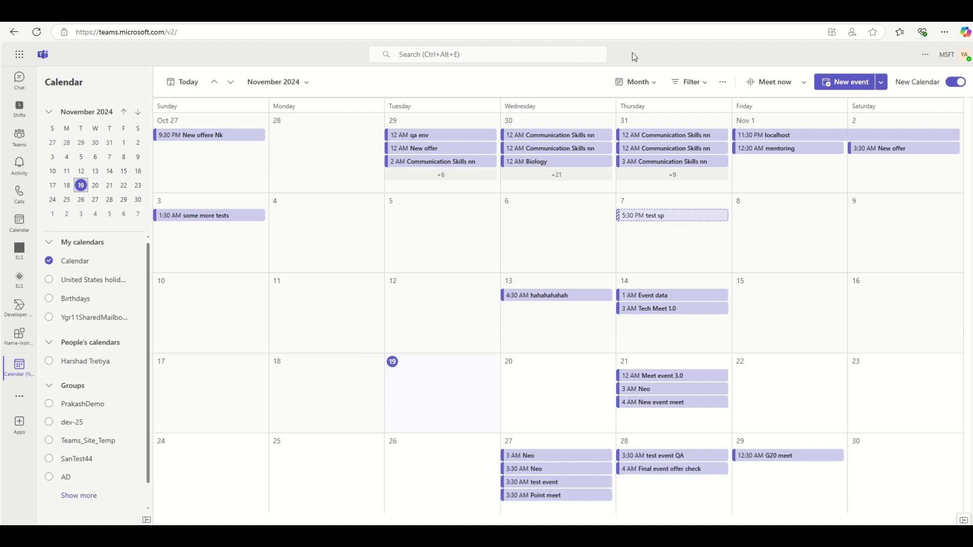
{"action": "left_click", "coordinate": [655, 85]}
{"action": "mouse_move", "coordinate": [630, 216]}
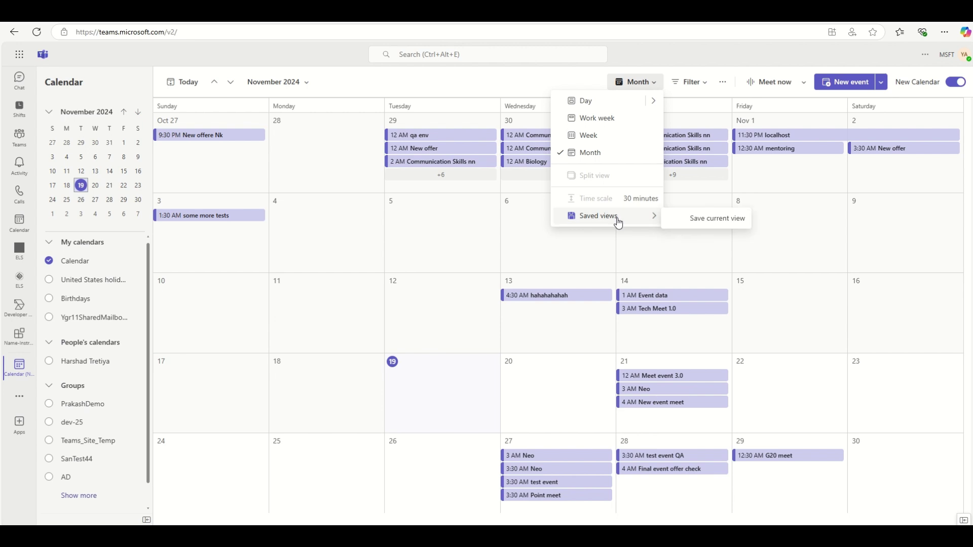
{"action": "left_click", "coordinate": [716, 220]}
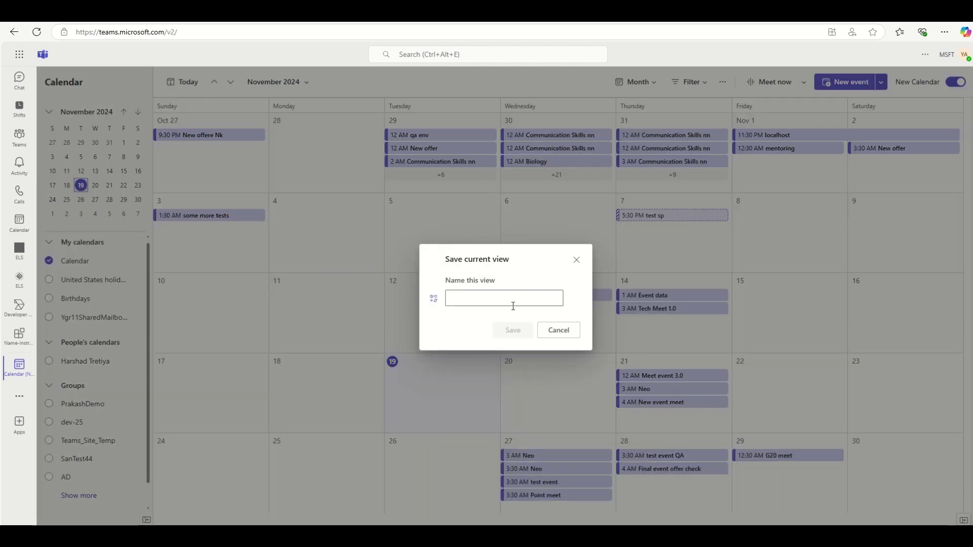
{"action": "left_click", "coordinate": [489, 297]}
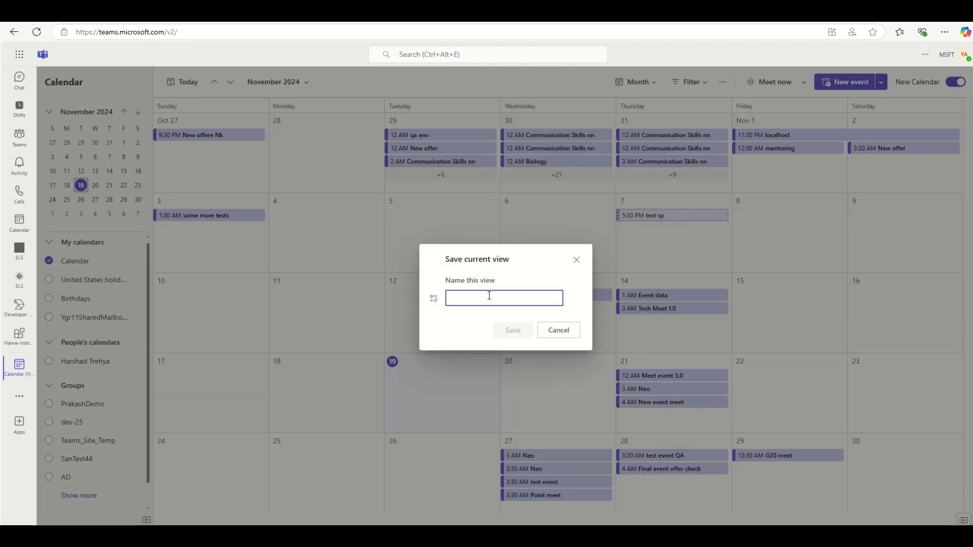
{"action": "type", "text": "My Cal"}
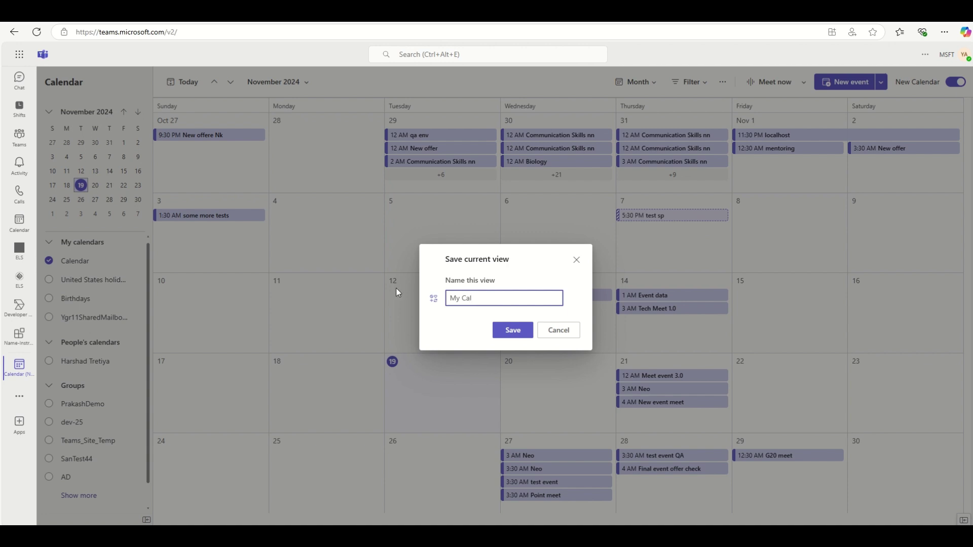
{"action": "left_click", "coordinate": [434, 300]}
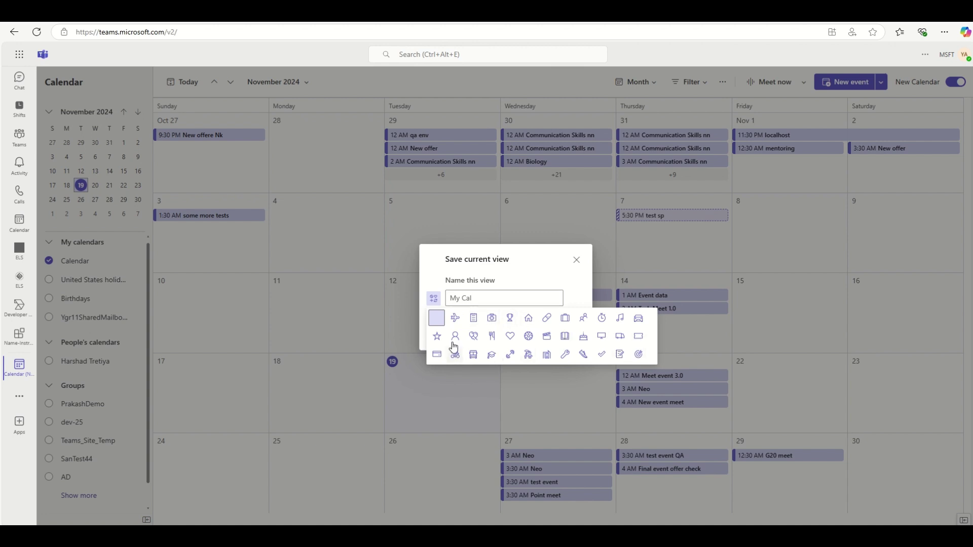
{"action": "left_click", "coordinate": [620, 354]}
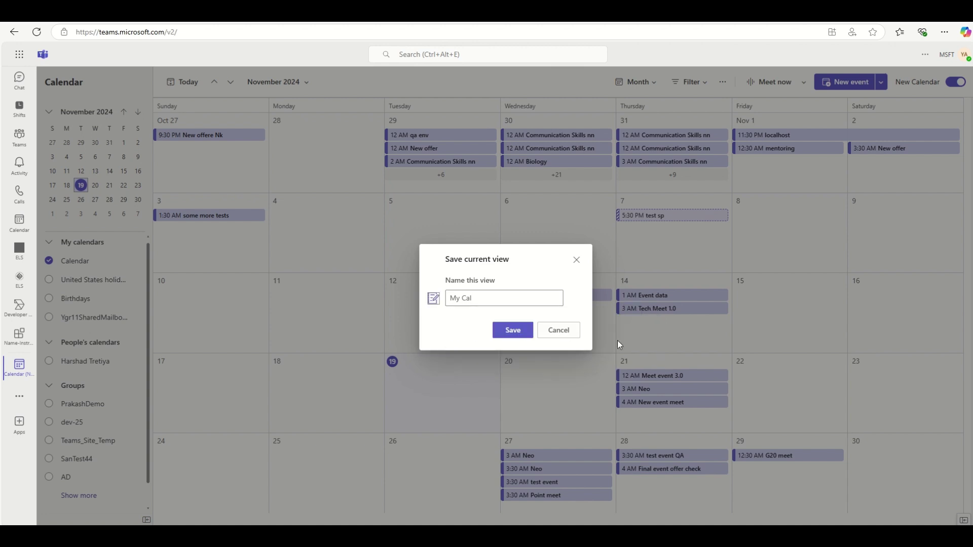
{"action": "left_click", "coordinate": [494, 331]}
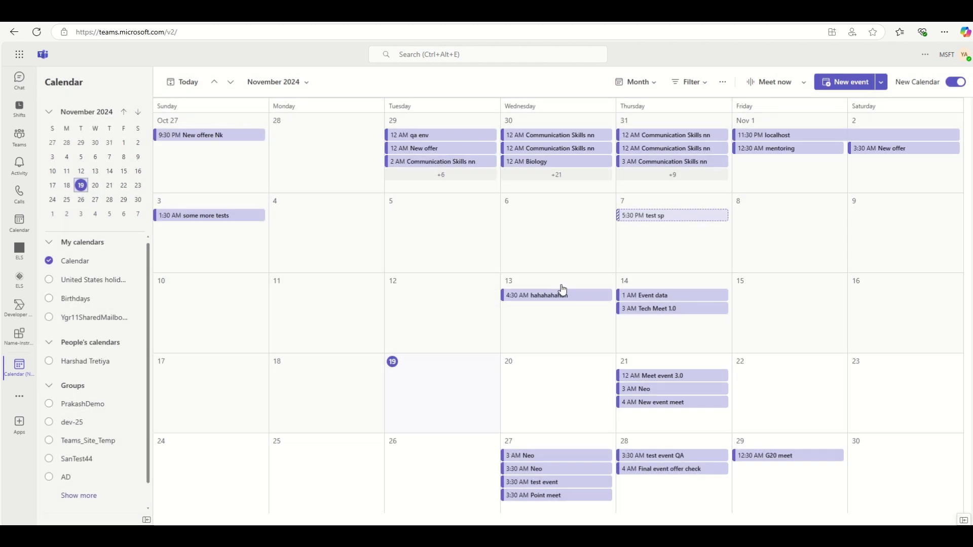
Open the saved calendar view "My Cal"
{"action": "left_click", "coordinate": [654, 86]}
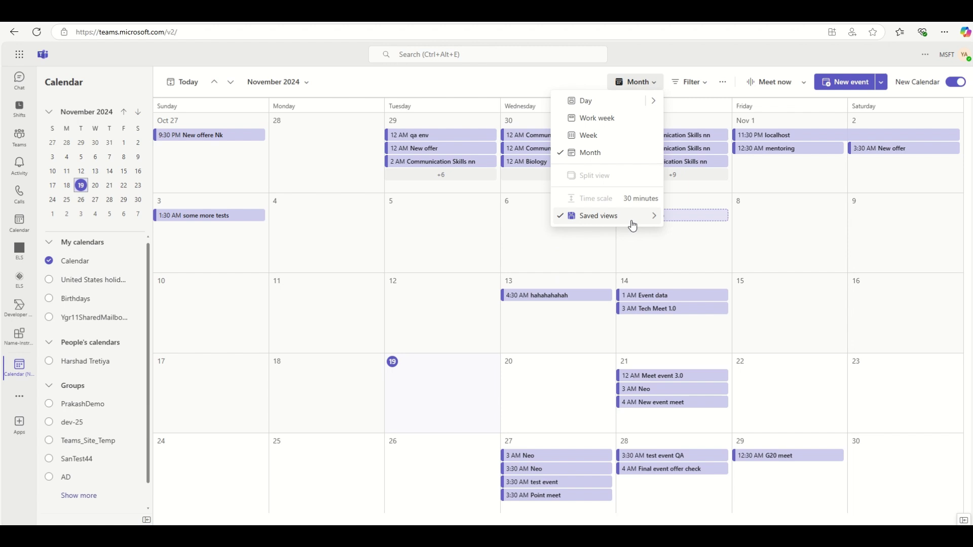
{"action": "mouse_move", "coordinate": [632, 223]}
{"action": "mouse_move", "coordinate": [741, 220]}
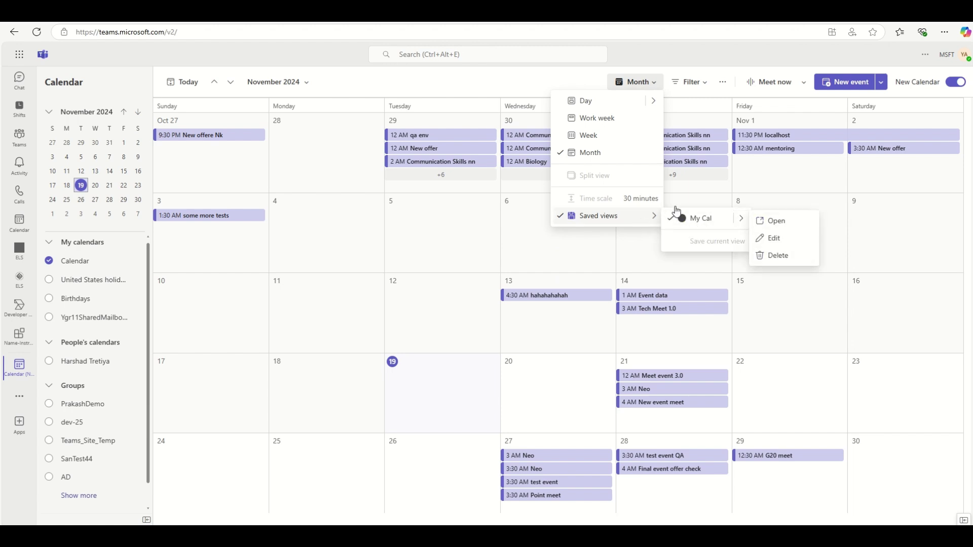
{"action": "left_click", "coordinate": [770, 221]}
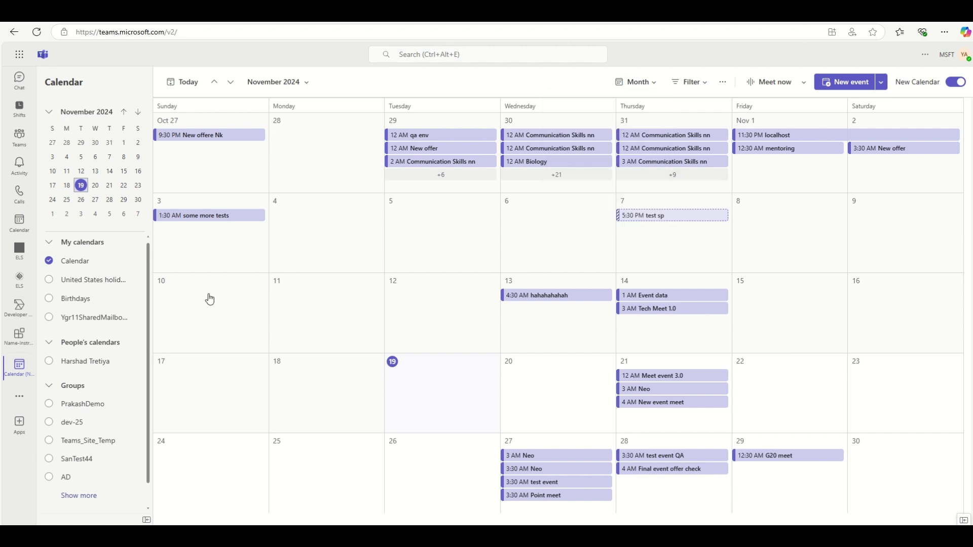
Switch the calendar to Day view and then to Week view
{"action": "left_click", "coordinate": [638, 82]}
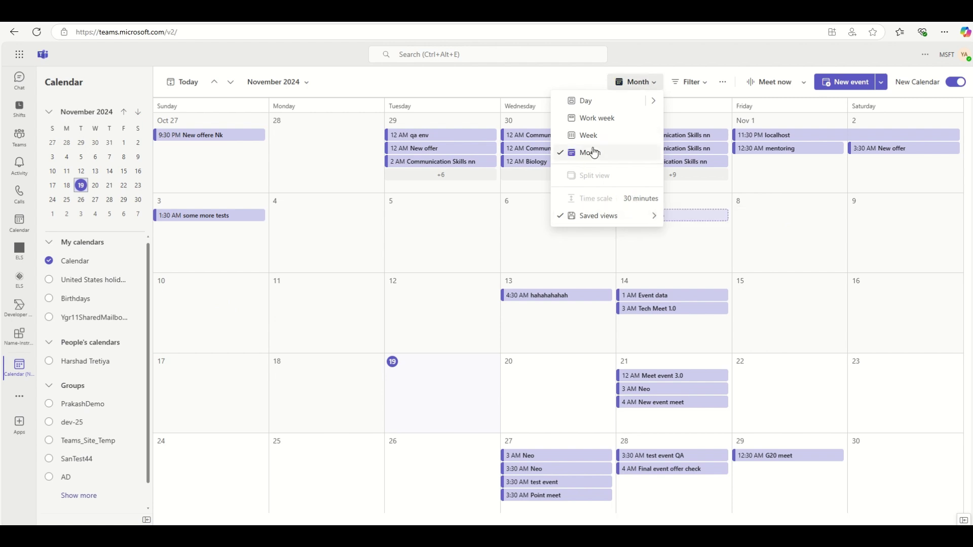
{"action": "mouse_move", "coordinate": [654, 100]}
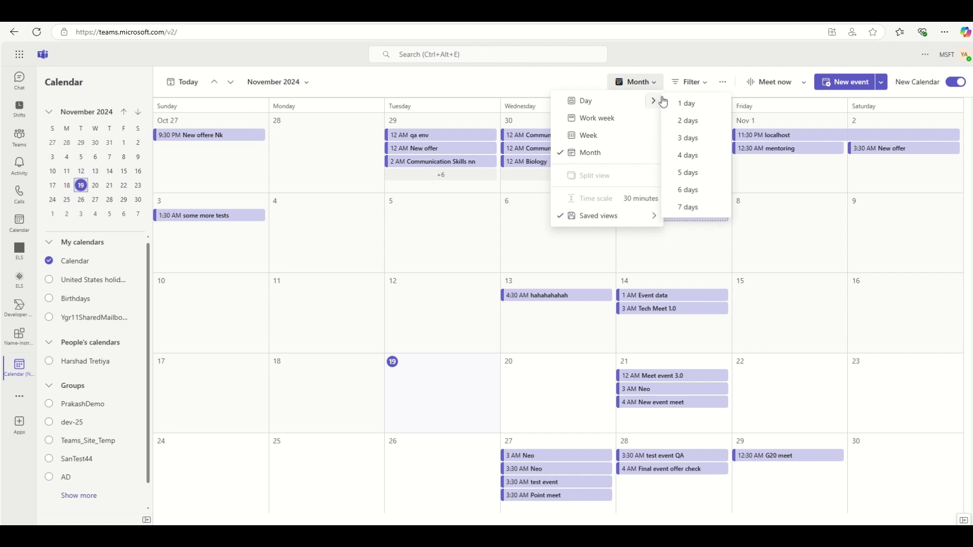
{"action": "left_click", "coordinate": [578, 104]}
{"action": "left_click", "coordinate": [651, 83]}
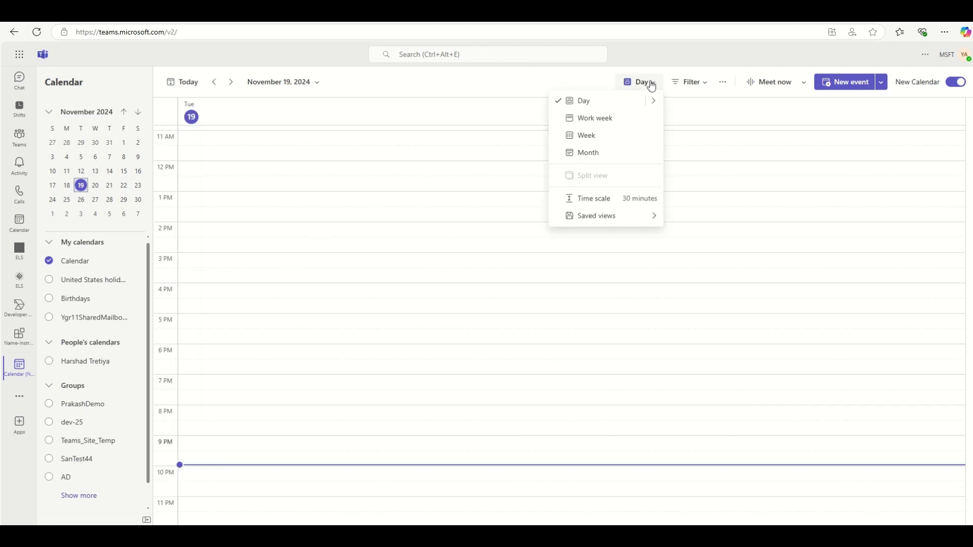
{"action": "left_click", "coordinate": [586, 135]}
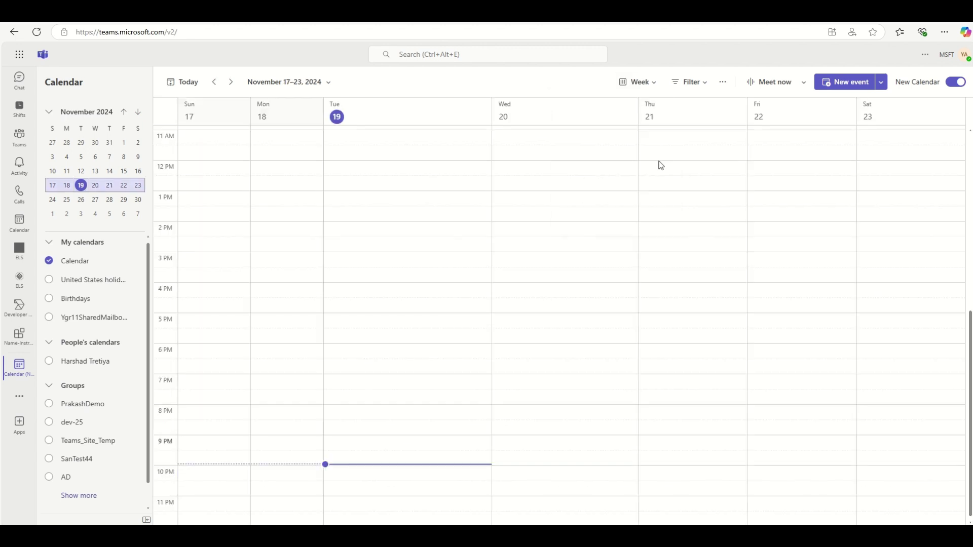
Switch the calendar to Month view and return it to Week view
{"action": "left_click", "coordinate": [655, 84]}
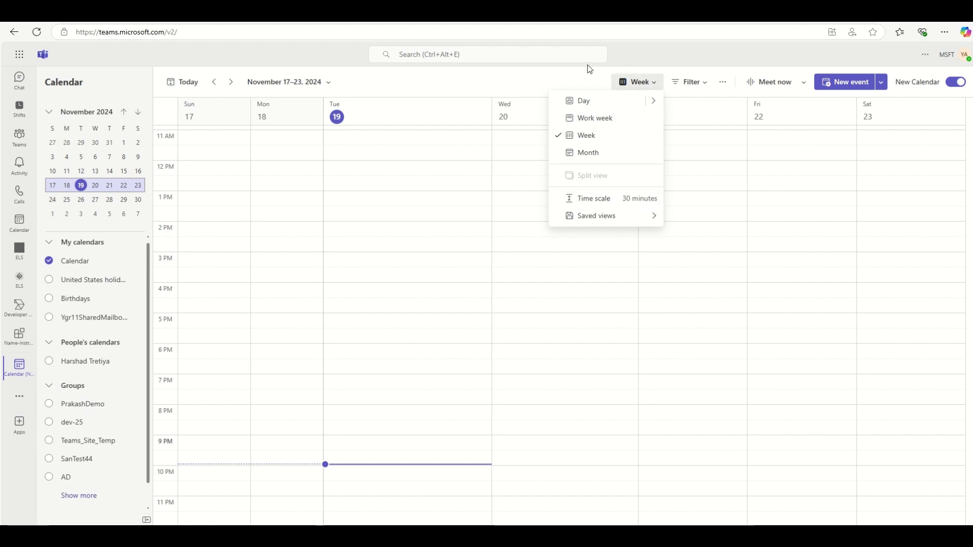
{"action": "left_click", "coordinate": [642, 83]}
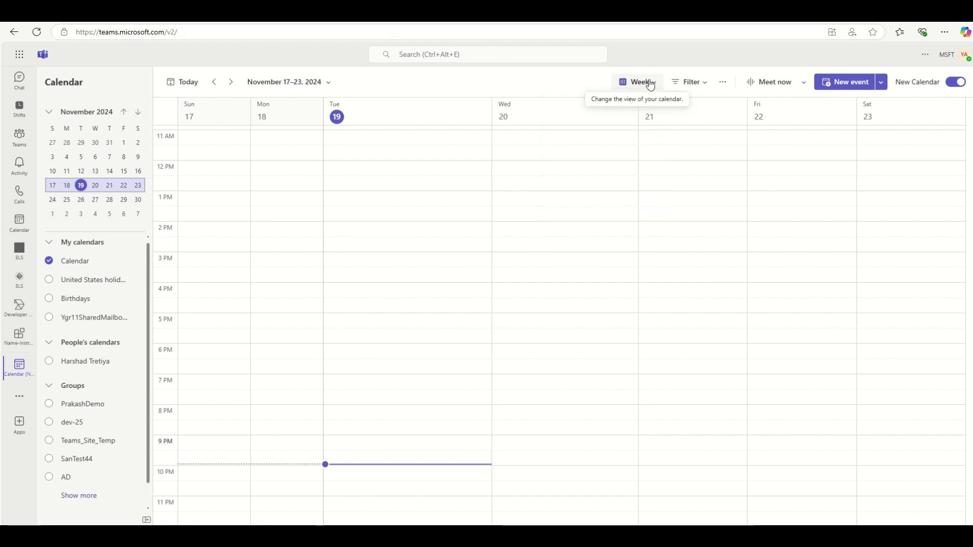
{"action": "left_click", "coordinate": [652, 84]}
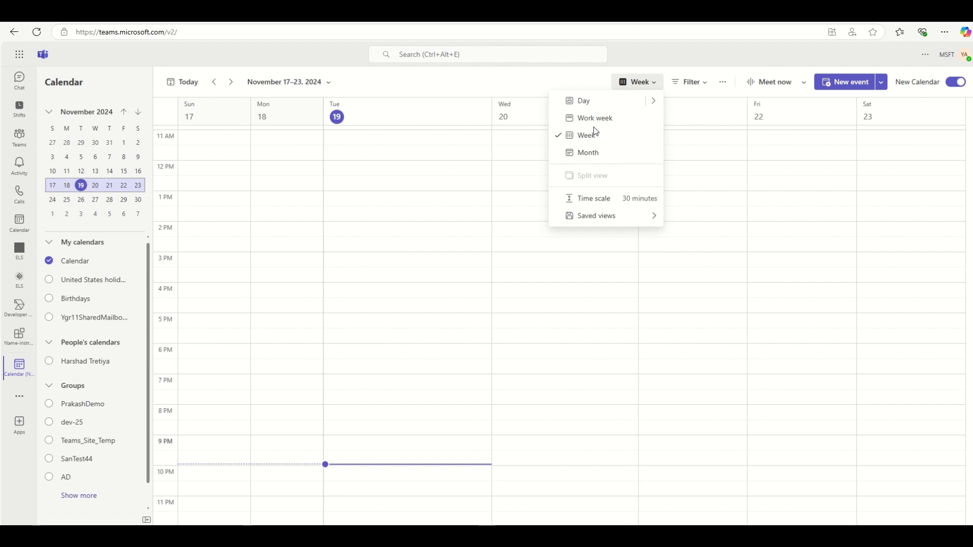
{"action": "left_click", "coordinate": [594, 154]}
{"action": "left_click", "coordinate": [651, 87]}
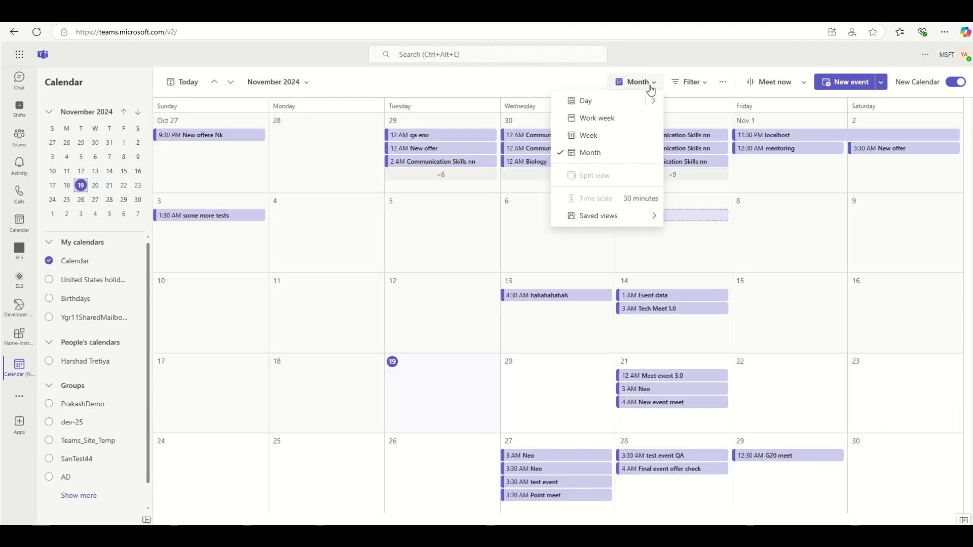
{"action": "left_click", "coordinate": [637, 83]}
{"action": "left_click", "coordinate": [638, 82]}
{"action": "left_click", "coordinate": [602, 136]}
Try the 60-minute time scale in Week view and return it to 30 minutes
{"action": "left_click", "coordinate": [642, 81]}
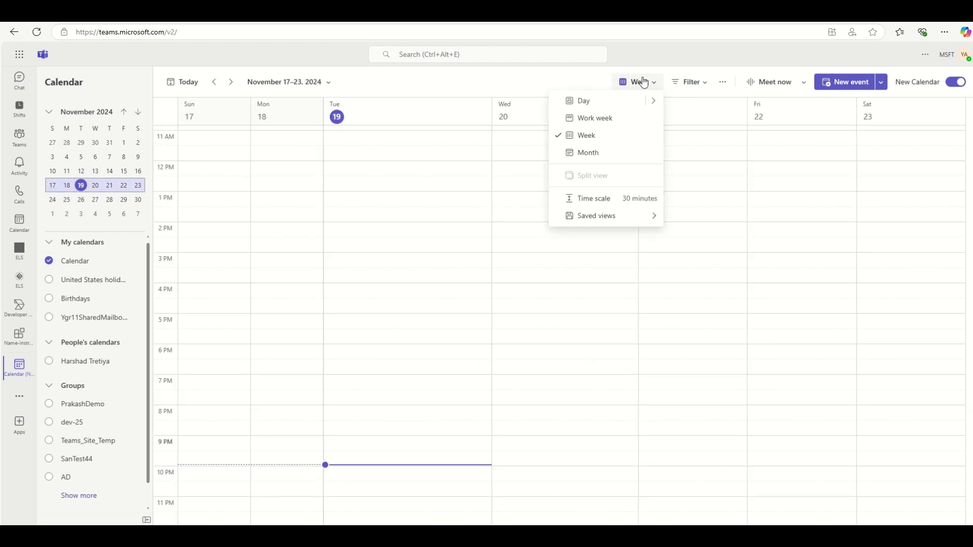
{"action": "mouse_move", "coordinate": [612, 208]}
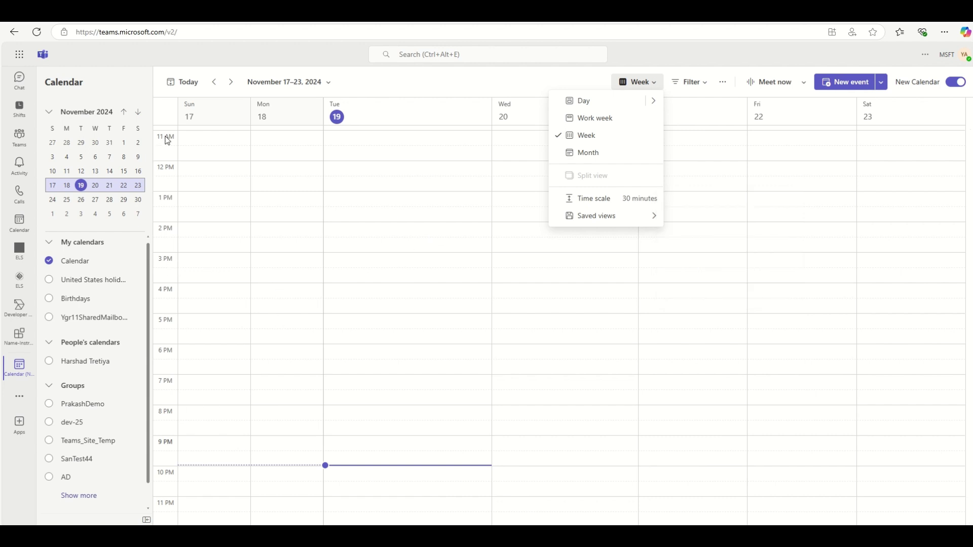
{"action": "scroll", "coordinate": [178, 170], "scroll_direction": "up", "scroll_amount": 3}
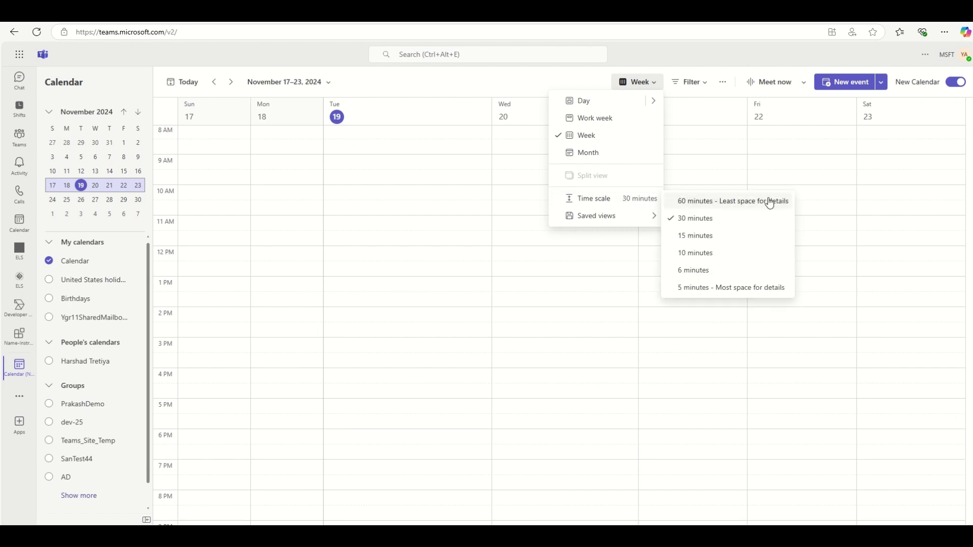
{"action": "left_click", "coordinate": [728, 202]}
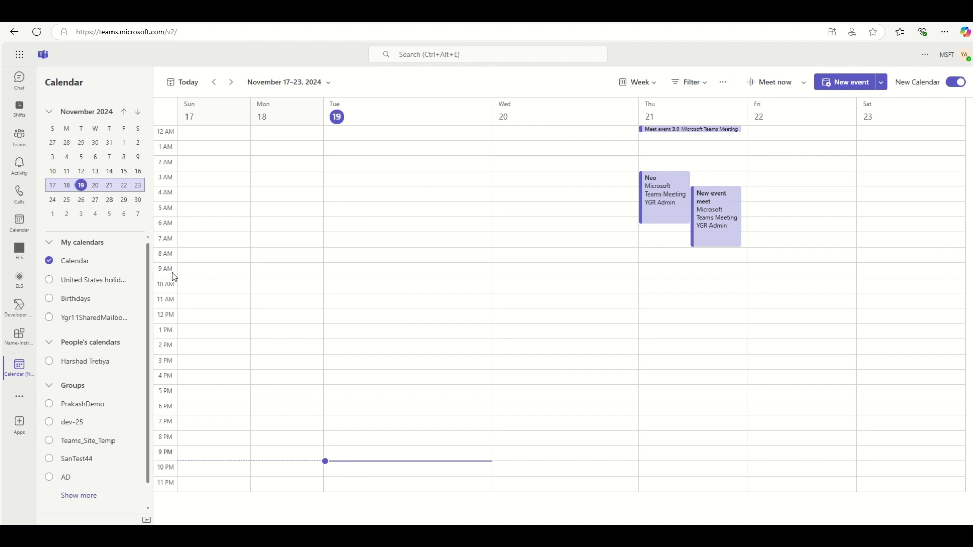
{"action": "left_click", "coordinate": [639, 82]}
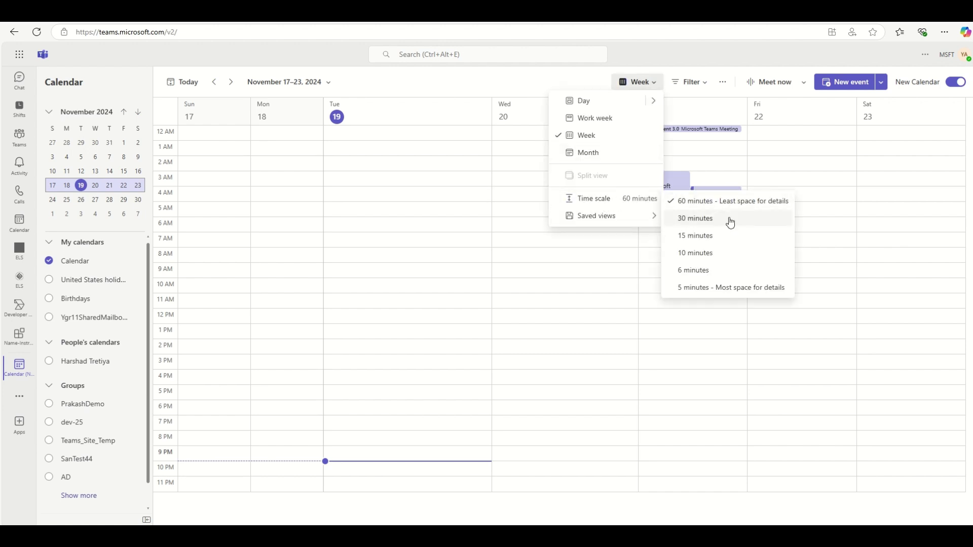
{"action": "left_click", "coordinate": [730, 219]}
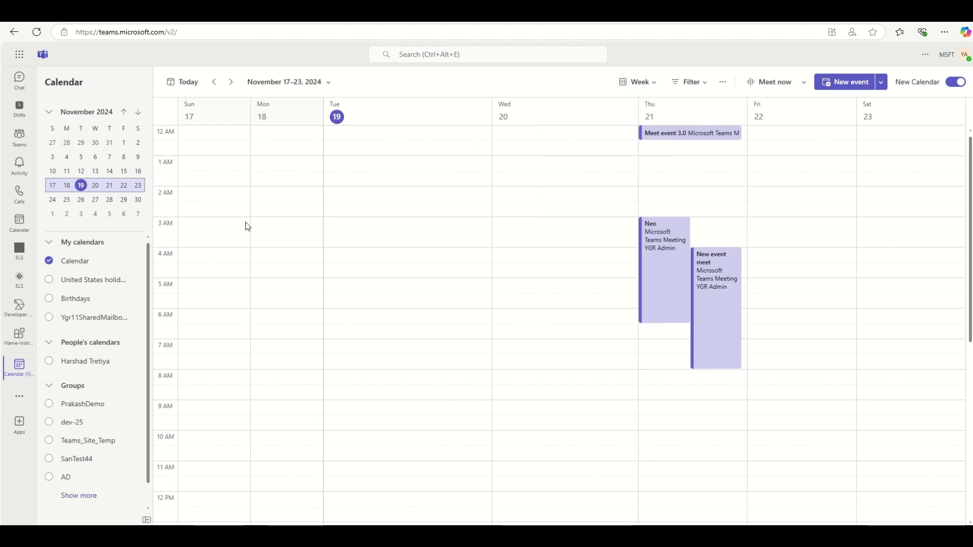
Set the Week view's time scale to 5 minutes and then to 60 minutes
{"action": "left_click", "coordinate": [639, 82]}
{"action": "mouse_move", "coordinate": [626, 202]}
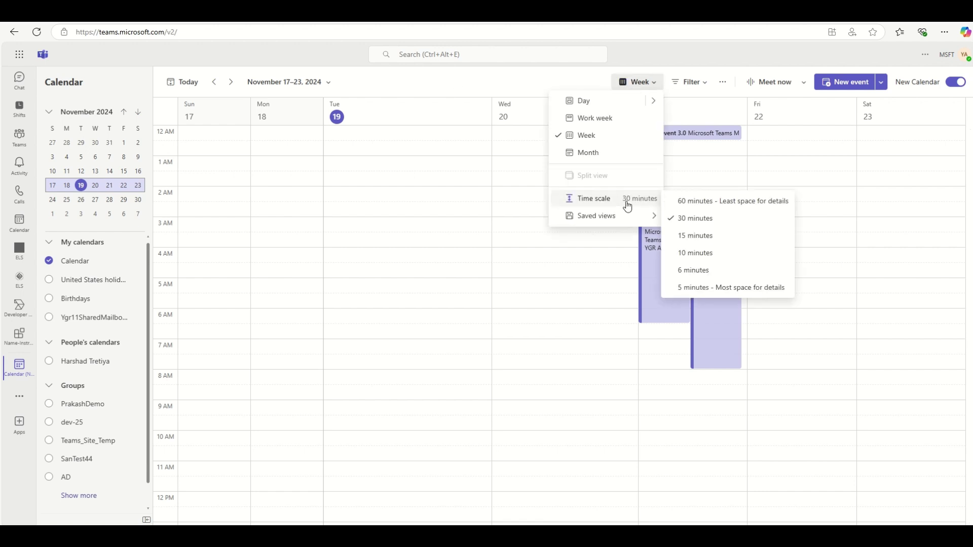
{"action": "left_click", "coordinate": [752, 288]}
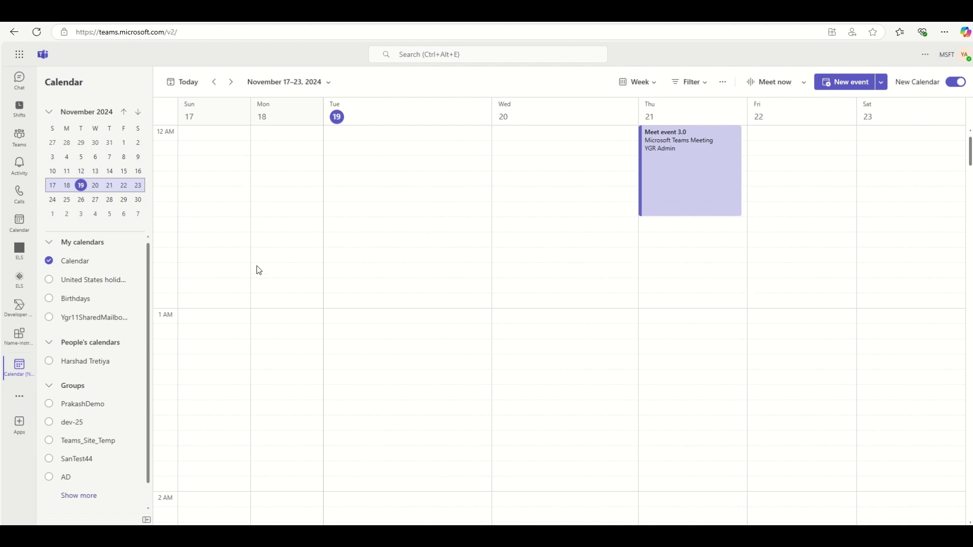
{"action": "left_click", "coordinate": [638, 82]}
{"action": "left_click", "coordinate": [632, 203]}
{"action": "left_click", "coordinate": [708, 200]}
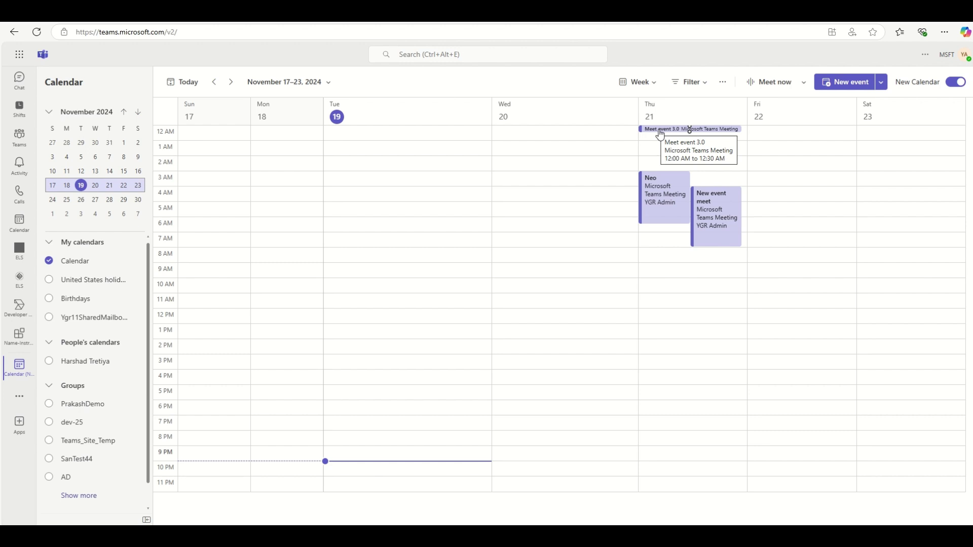
Set the Week view's time scale to 30 minutes
{"action": "left_click", "coordinate": [641, 82]}
{"action": "mouse_move", "coordinate": [627, 202]}
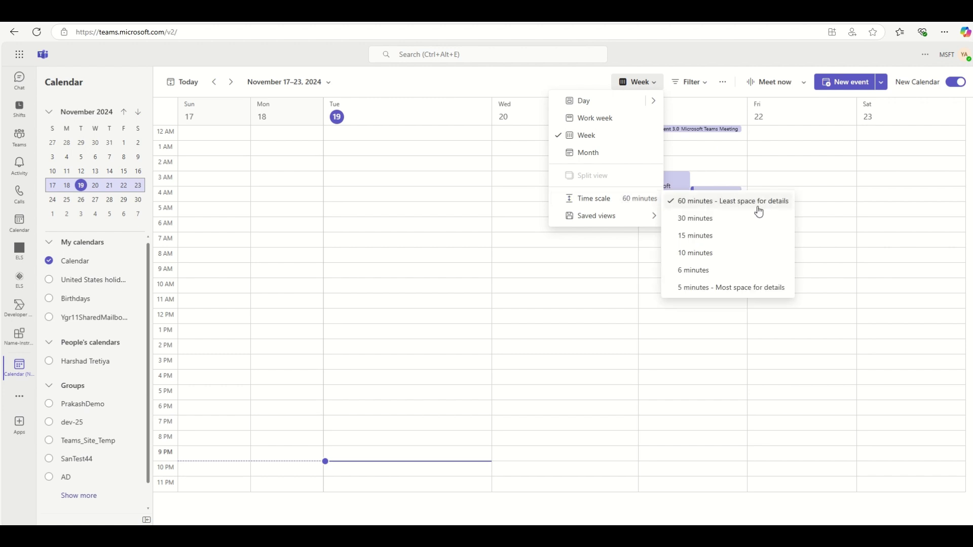
{"action": "left_click", "coordinate": [738, 218]}
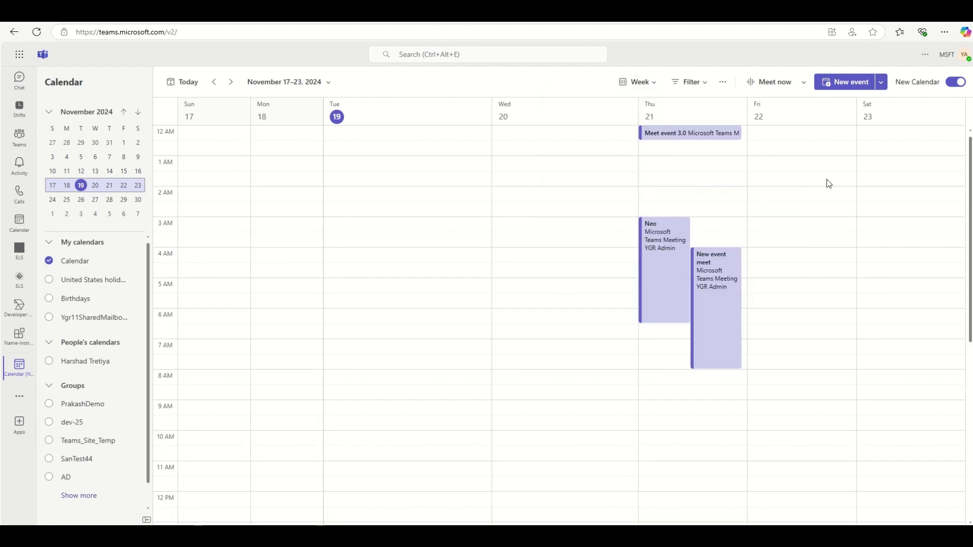
Deselect every calendar filter: Appointments, Meetings, Categories, Show as, Recurrence and In-person
{"action": "left_click", "coordinate": [690, 82]}
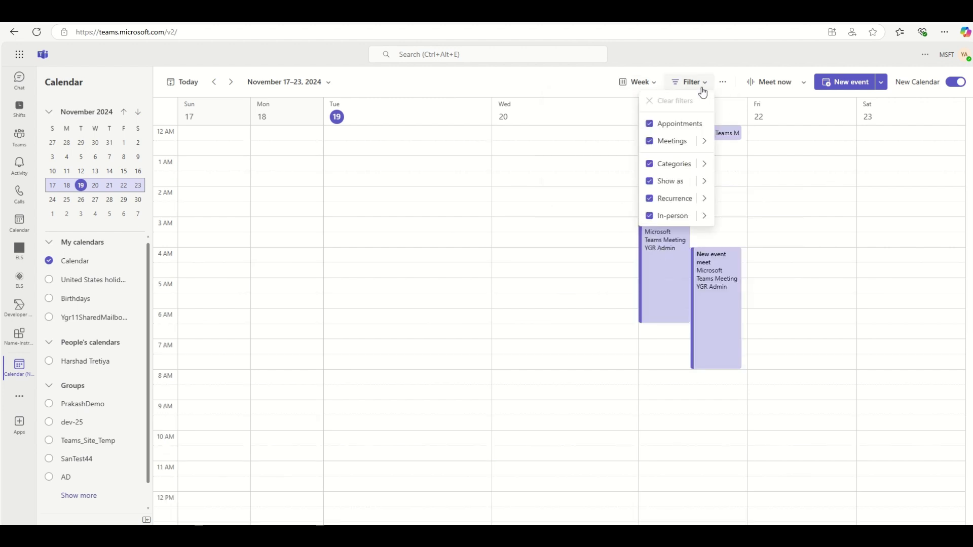
{"action": "left_click", "coordinate": [650, 124]}
{"action": "left_click", "coordinate": [650, 163]}
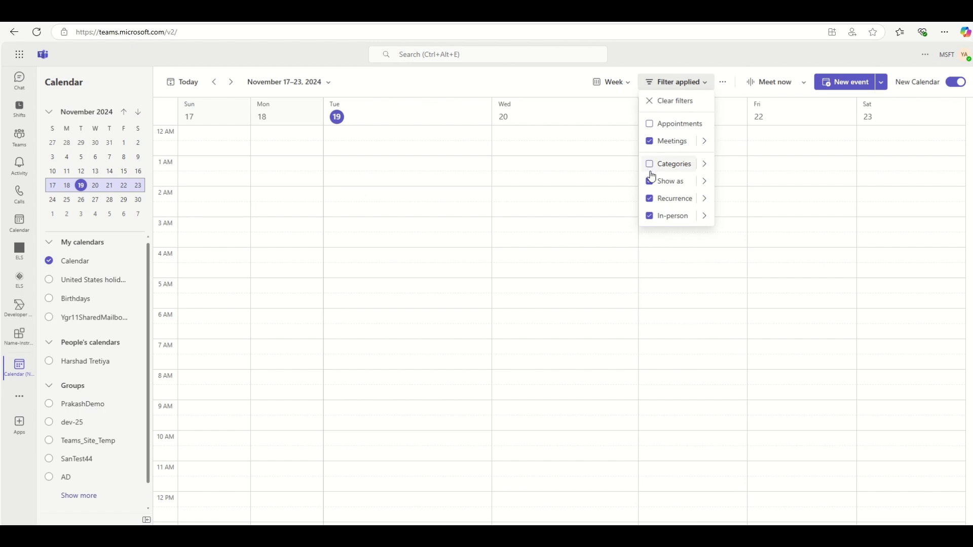
{"action": "left_click", "coordinate": [650, 181]}
{"action": "left_click", "coordinate": [649, 215]}
{"action": "left_click", "coordinate": [650, 141]}
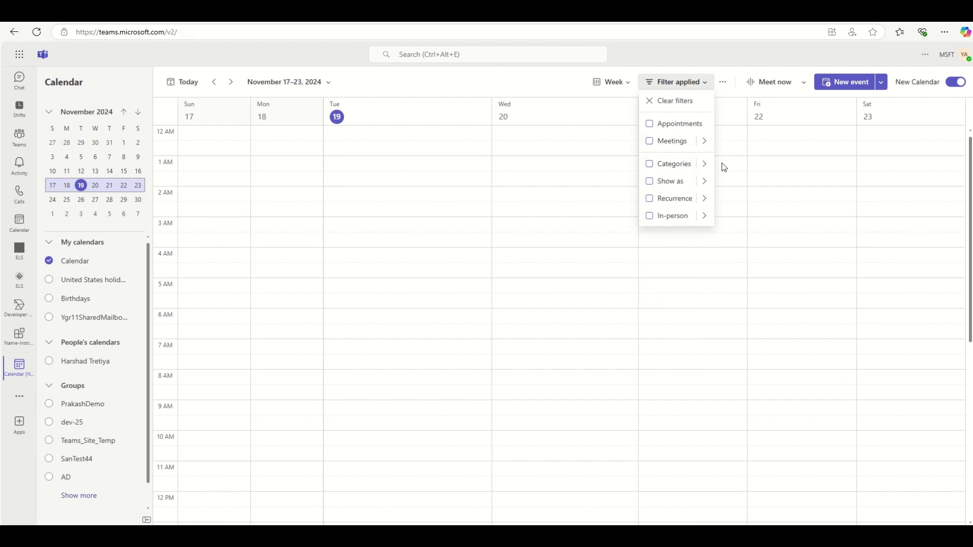
Re-enable the Meetings and Categories filters, excluding the Red, Orange, Yellow, Green, Blue and Purple categories
{"action": "left_click", "coordinate": [651, 163]}
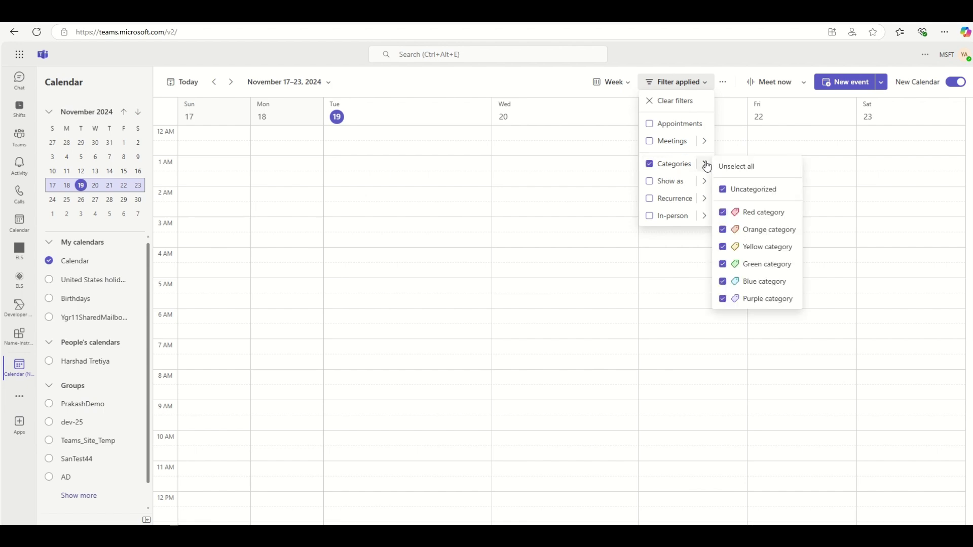
{"action": "left_click", "coordinate": [649, 141]}
{"action": "mouse_move", "coordinate": [704, 163]}
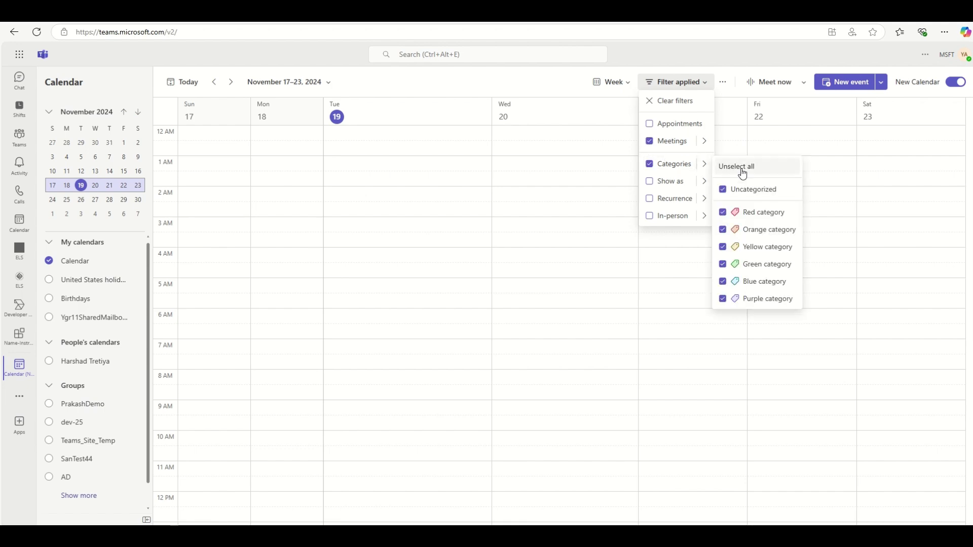
{"action": "left_click", "coordinate": [723, 212]}
{"action": "left_click", "coordinate": [723, 229]}
{"action": "left_click", "coordinate": [722, 246]}
{"action": "left_click", "coordinate": [723, 264]}
{"action": "left_click", "coordinate": [723, 282]}
{"action": "left_click", "coordinate": [723, 298]}
Re-enable the Appointments, Show as, Recurrence and In-person filters
{"action": "left_click", "coordinate": [675, 124]}
{"action": "left_click", "coordinate": [659, 181]}
{"action": "left_click", "coordinate": [659, 198]}
{"action": "left_click", "coordinate": [659, 216]}
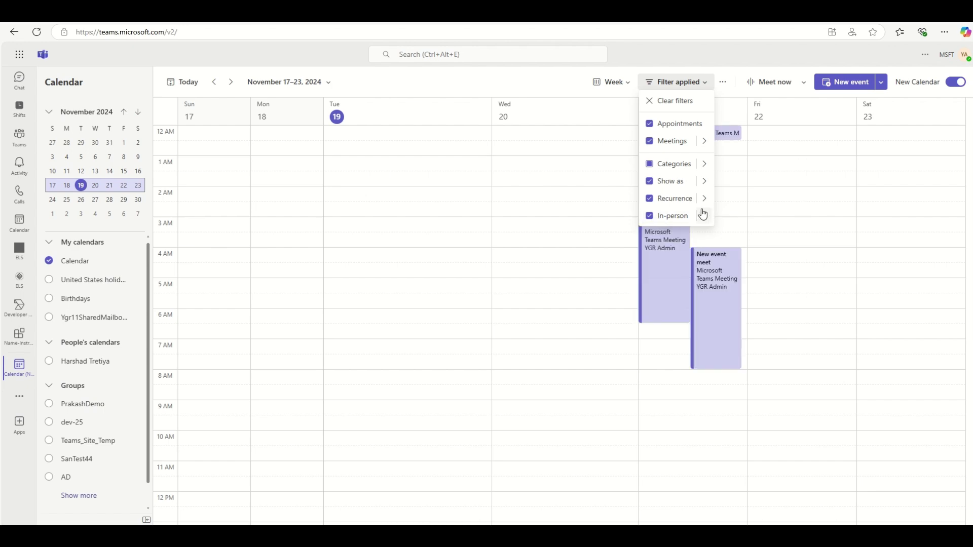
Turn the In-person filter's Not requested option off and back on
{"action": "mouse_move", "coordinate": [707, 215]}
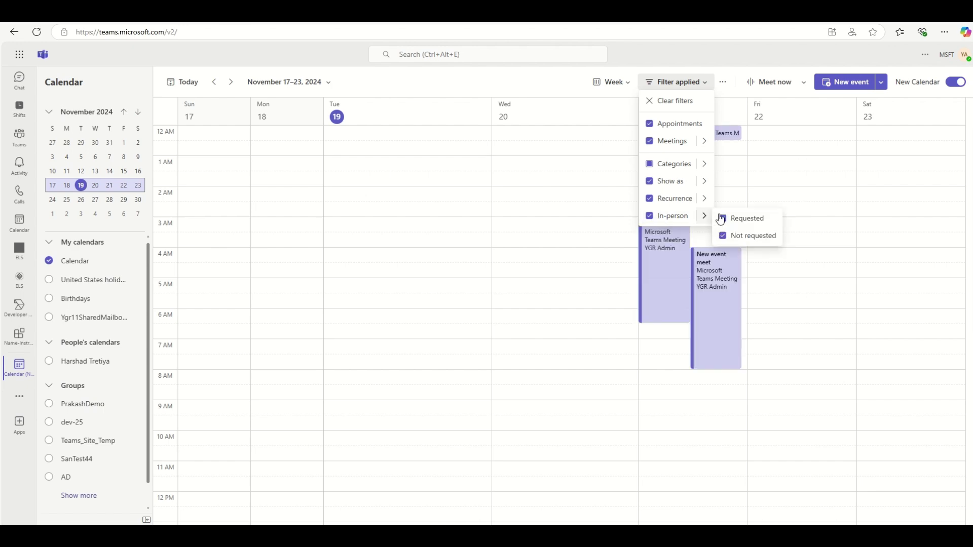
{"action": "left_click", "coordinate": [727, 236]}
{"action": "left_click", "coordinate": [729, 237]}
{"action": "left_click", "coordinate": [734, 237]}
{"action": "left_click", "coordinate": [735, 238]}
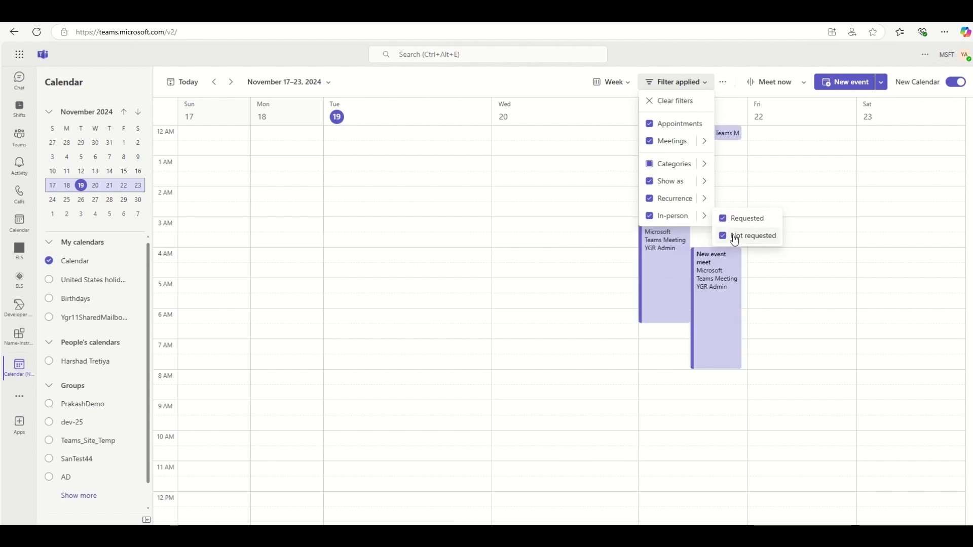
Examine the options for starting an instant meeting, including its meeting name, and close the dialog without starting it
{"action": "left_click", "coordinate": [805, 82]}
{"action": "left_click", "coordinate": [765, 86]}
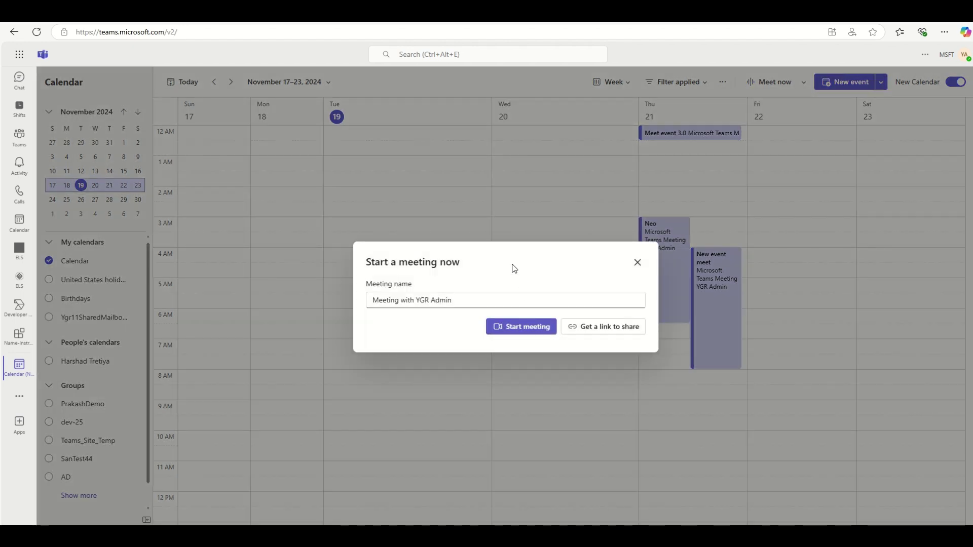
{"action": "left_click", "coordinate": [398, 300]}
{"action": "left_click_drag", "start_coordinate": [496, 303], "coordinate": [297, 300]}
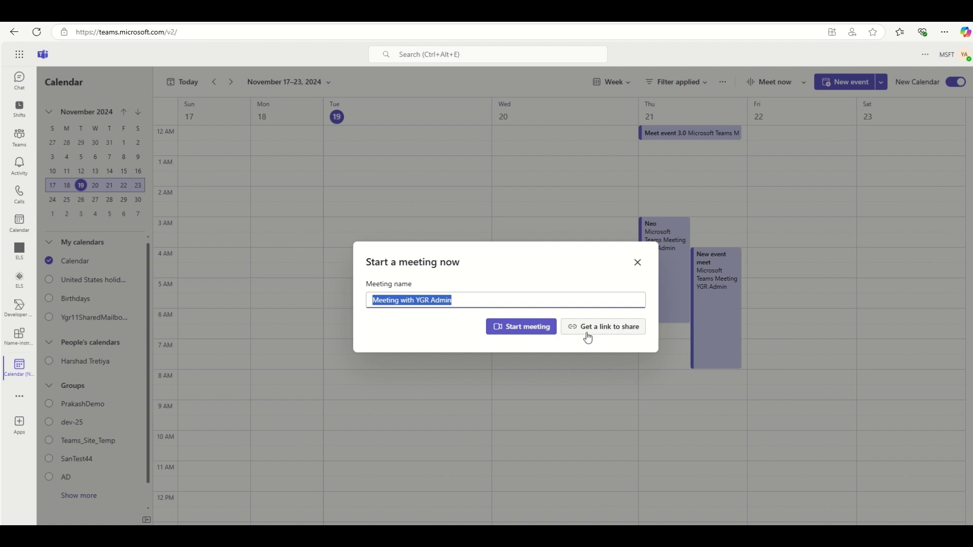
{"action": "left_click", "coordinate": [638, 263]}
Open the form for joining a meeting with an ID and examine its meeting ID and passcode fields
{"action": "left_click", "coordinate": [804, 82]}
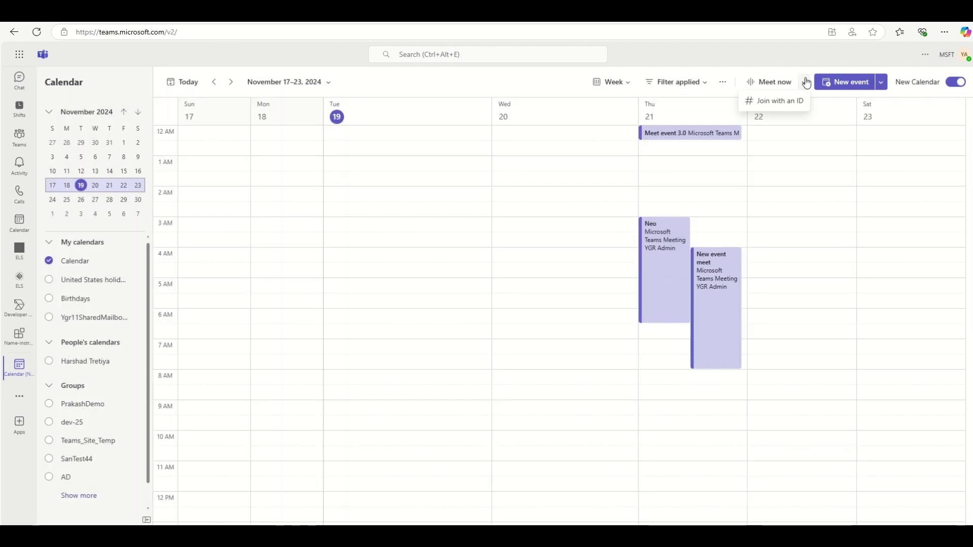
{"action": "left_click", "coordinate": [768, 101]}
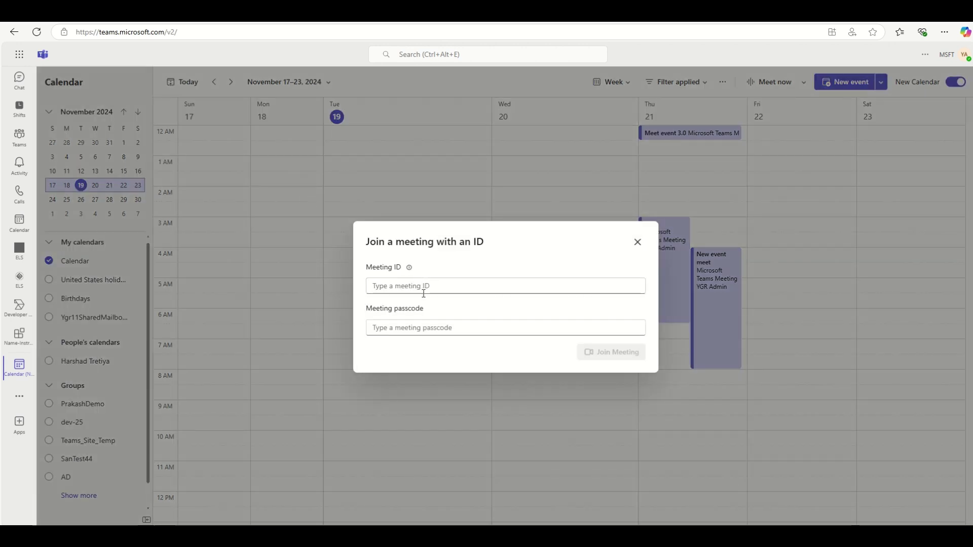
{"action": "left_click", "coordinate": [425, 286]}
{"action": "left_click", "coordinate": [431, 332]}
{"action": "left_click", "coordinate": [434, 344]}
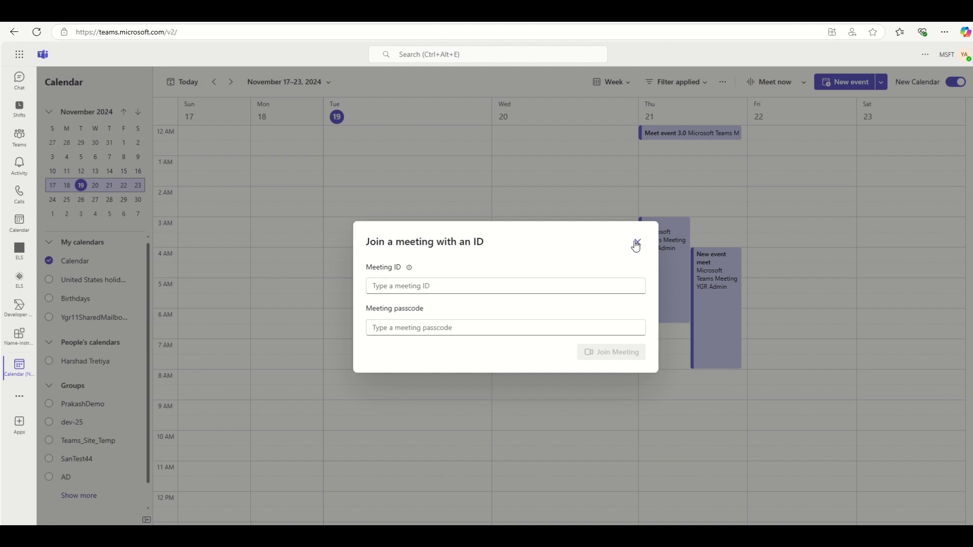
Check the meeting ID and passcode fields and close the join-by-ID form without entering anything
{"action": "left_click", "coordinate": [399, 286]}
{"action": "left_click", "coordinate": [403, 327]}
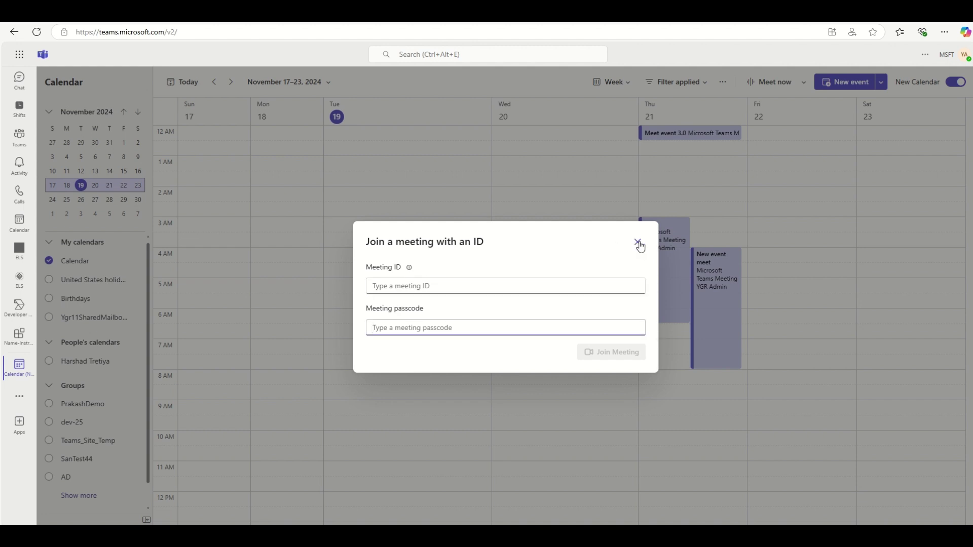
{"action": "left_click", "coordinate": [638, 243]}
Start a new event for November 19, 2024 and set its start time to 11:00 PM
{"action": "left_click", "coordinate": [879, 83]}
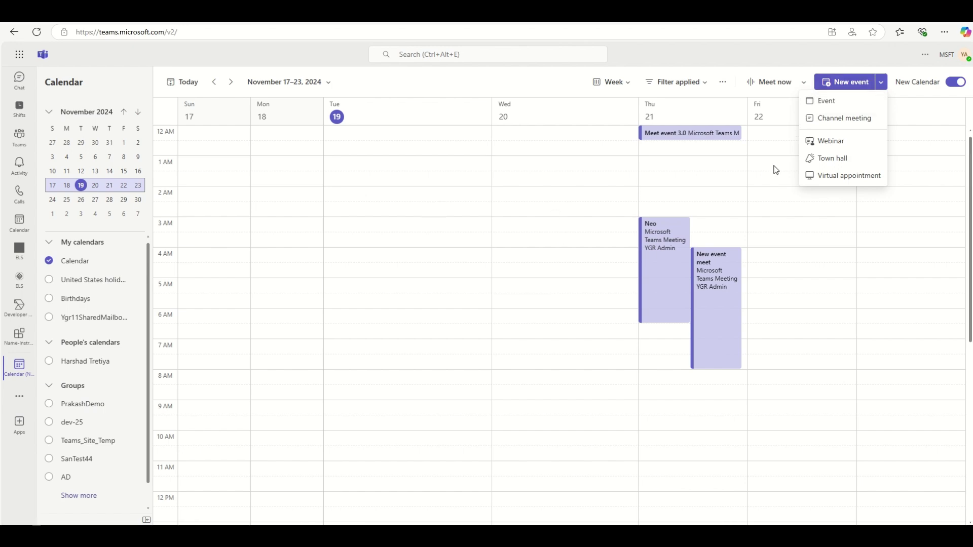
{"action": "left_click", "coordinate": [846, 82]}
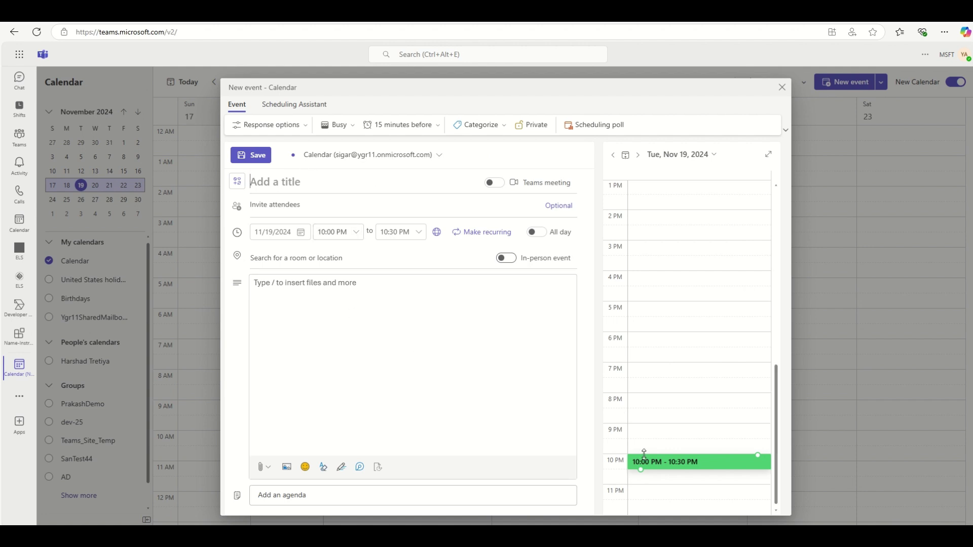
{"action": "left_click", "coordinate": [355, 233]}
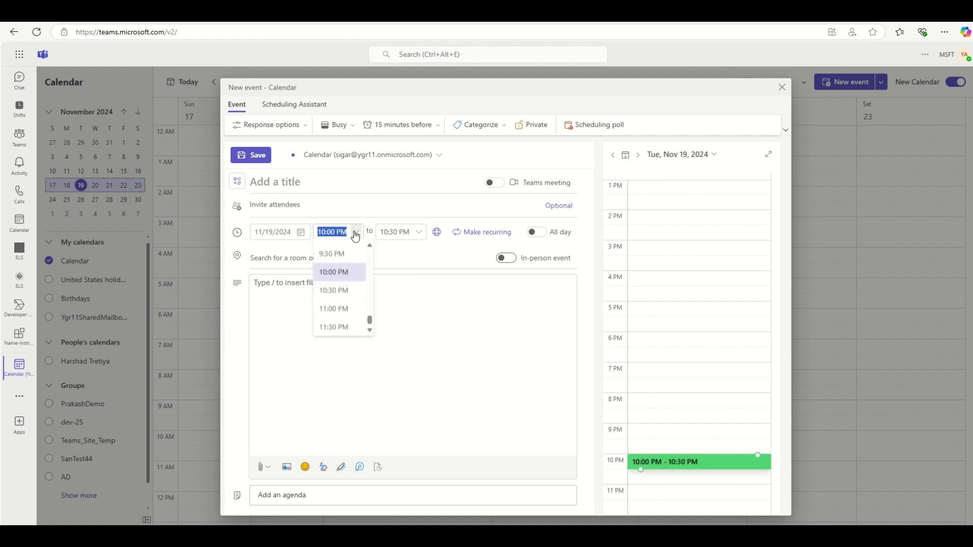
{"action": "left_click", "coordinate": [331, 309]}
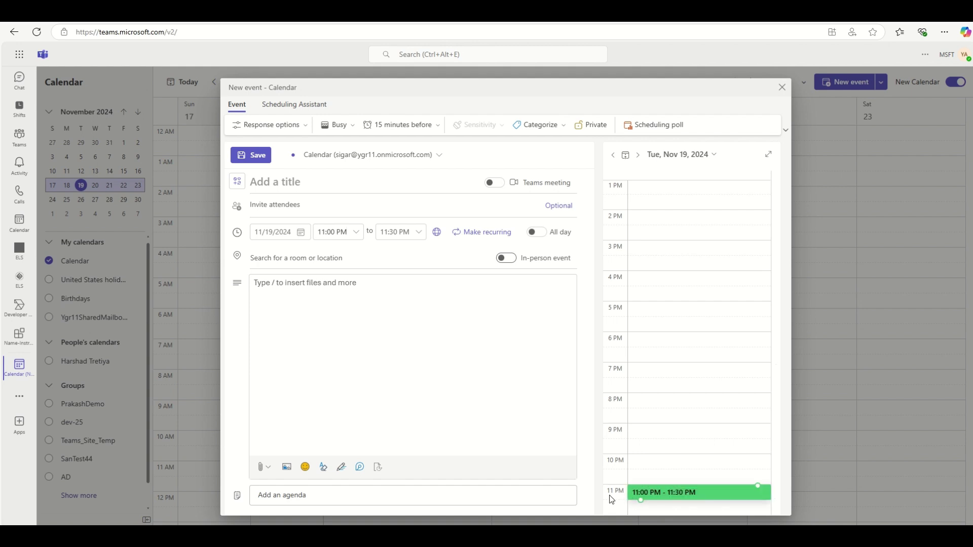
Move the event's slot in the day schedule to 7:00 PM - 7:30 PM
{"action": "left_click_drag", "start_coordinate": [648, 491], "coordinate": [647, 369]}
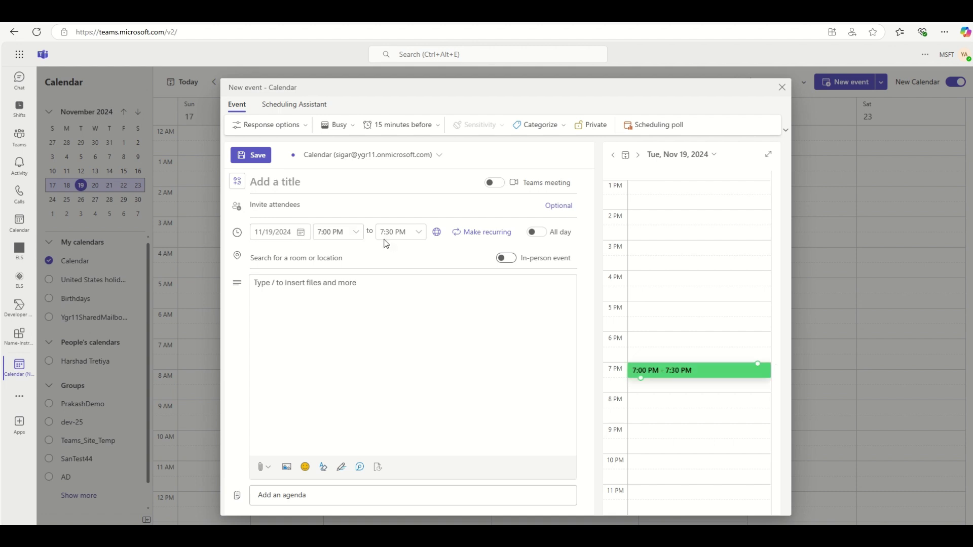
{"action": "left_click_drag", "start_coordinate": [715, 367], "coordinate": [688, 368]}
View the day schedule for November 20 and November 27, 2024, returning to today after each
{"action": "left_click", "coordinate": [637, 155]}
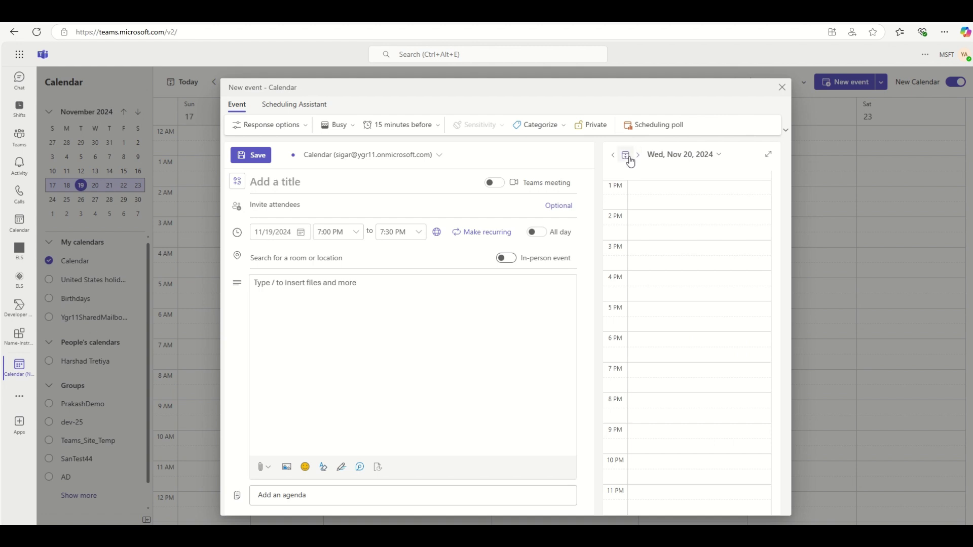
{"action": "left_click", "coordinate": [627, 156]}
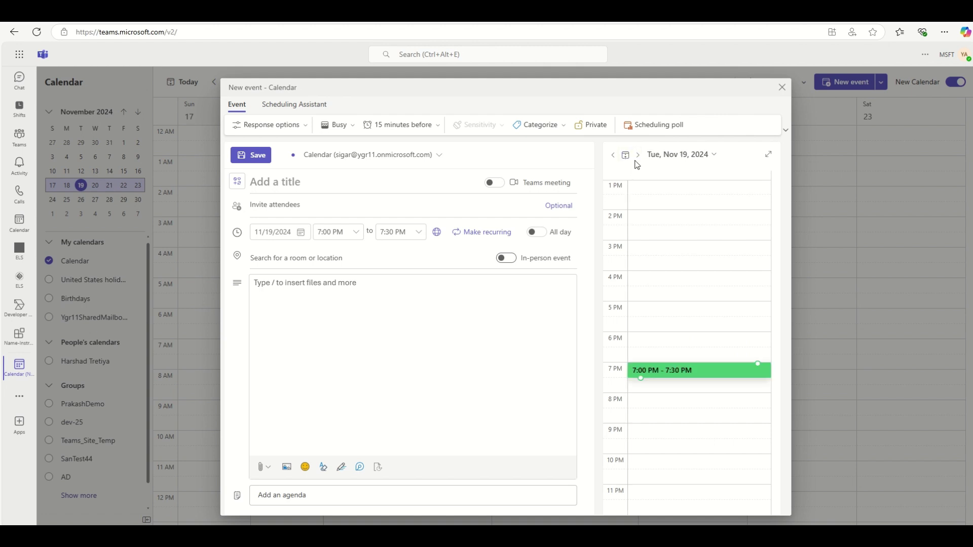
{"action": "left_click", "coordinate": [718, 158]}
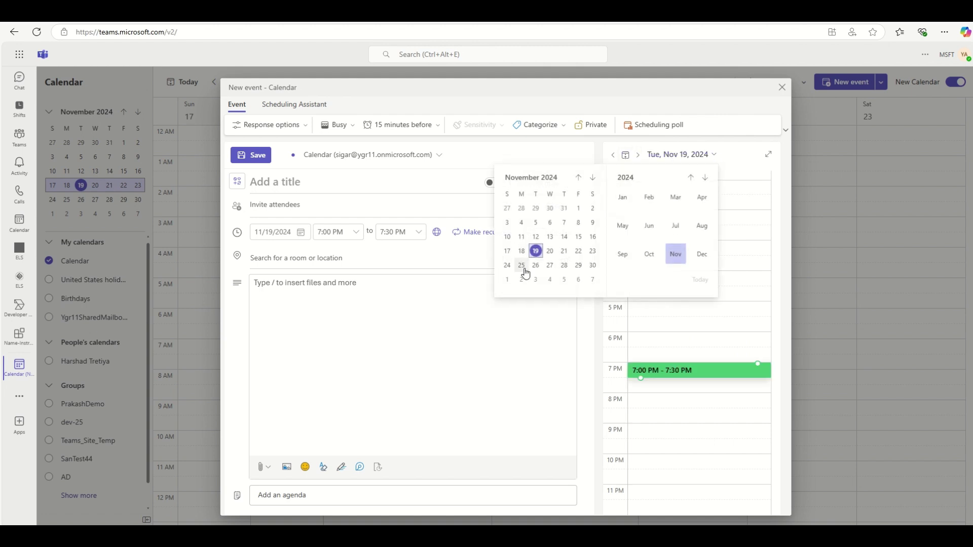
{"action": "left_click", "coordinate": [547, 268]}
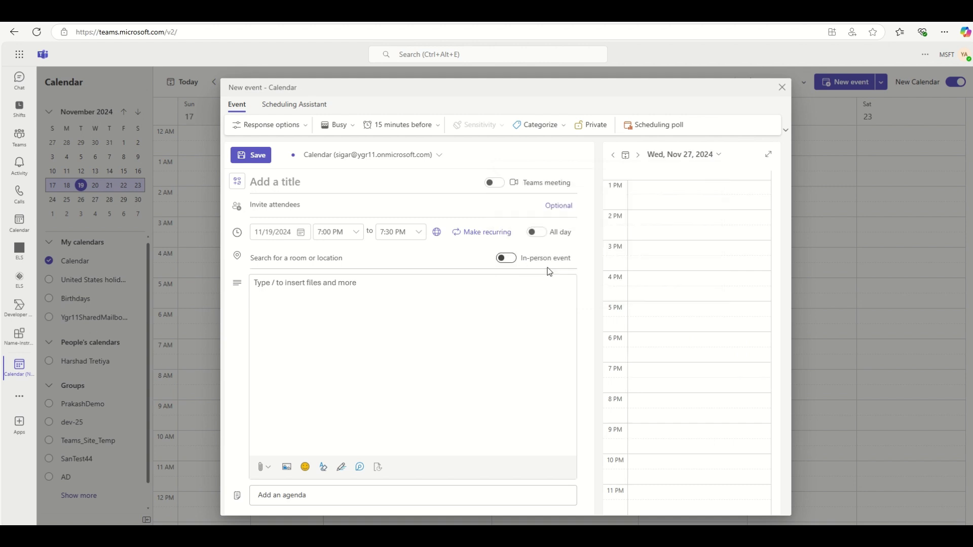
{"action": "left_click", "coordinate": [627, 157]}
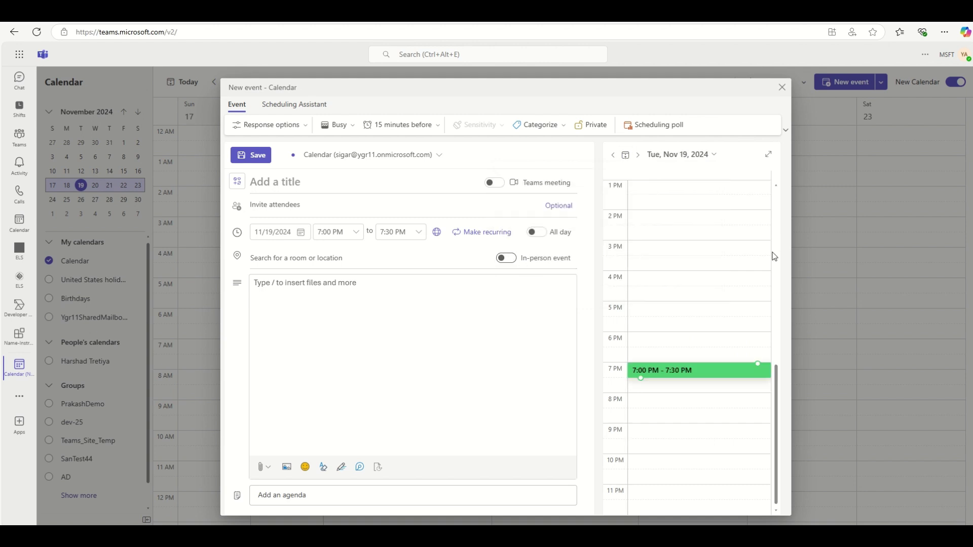
Reschedule the event to October 2, 2025, from 5:30 PM to 6:00 PM, using the day schedule
{"action": "left_click", "coordinate": [709, 154]}
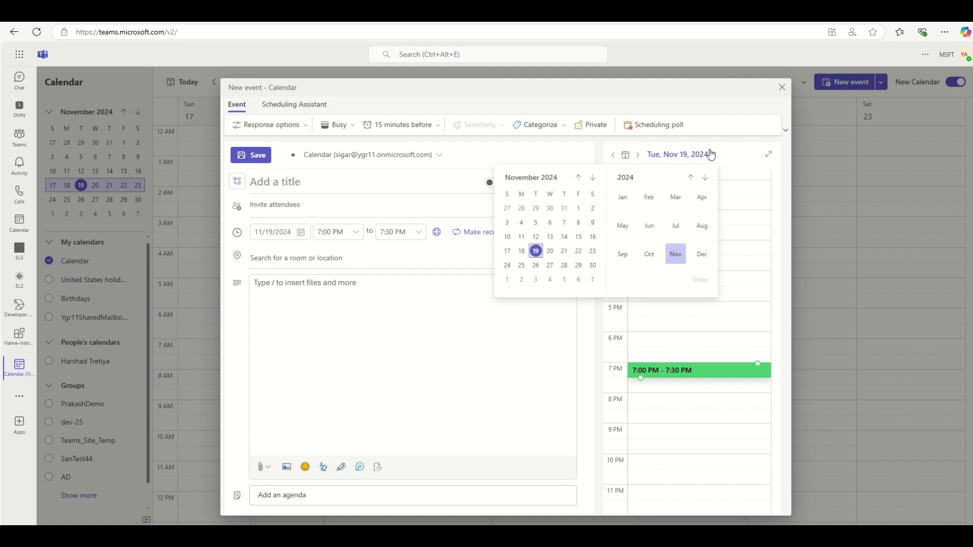
{"action": "left_click", "coordinate": [704, 178]}
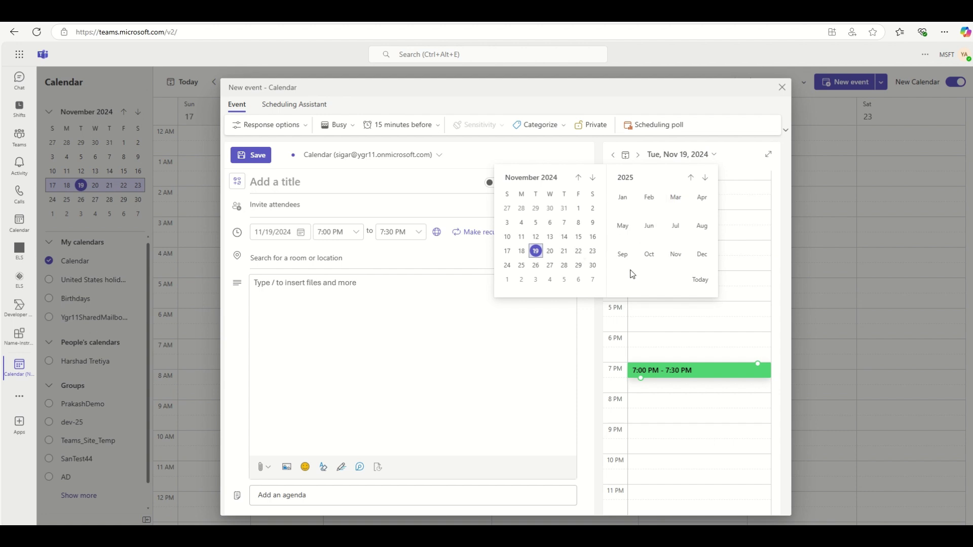
{"action": "left_click", "coordinate": [650, 259]}
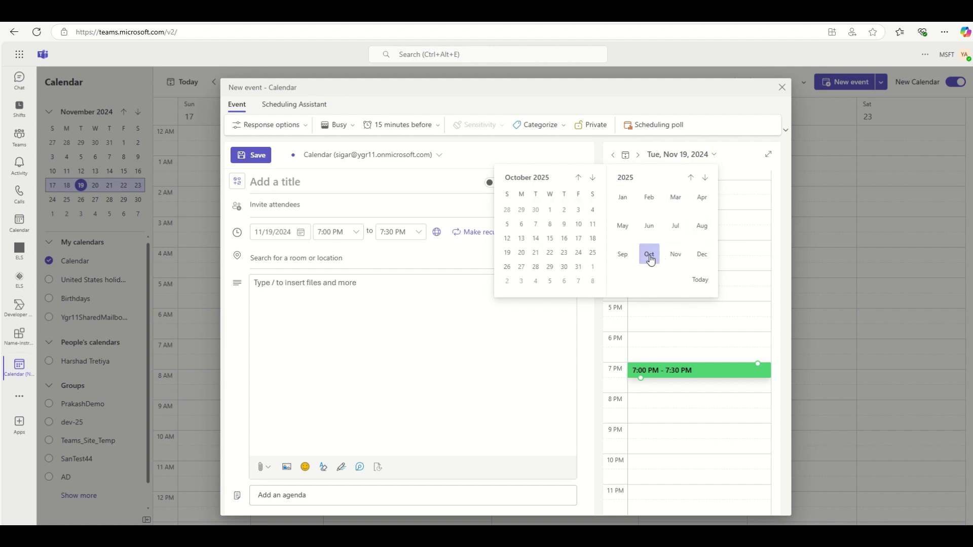
{"action": "left_click", "coordinate": [564, 208]}
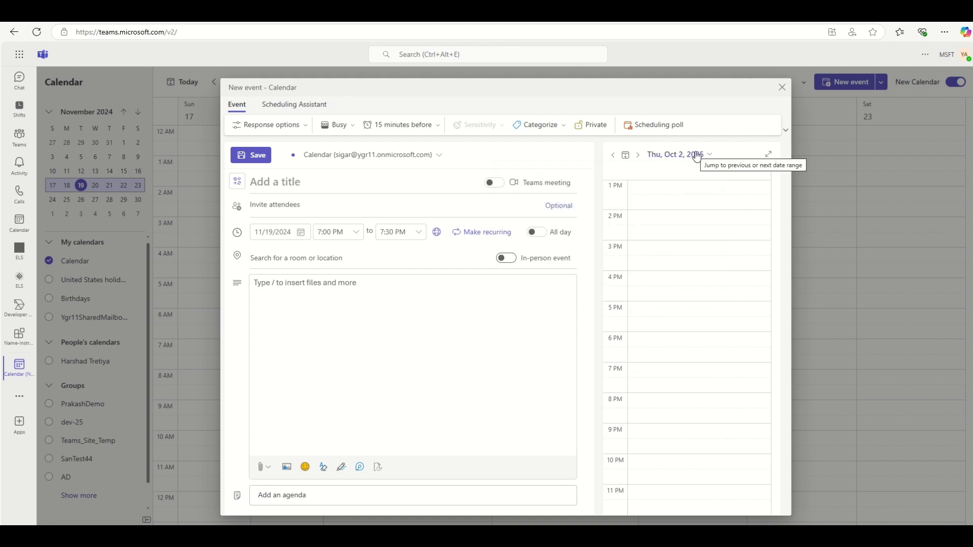
{"action": "left_click", "coordinate": [661, 323]}
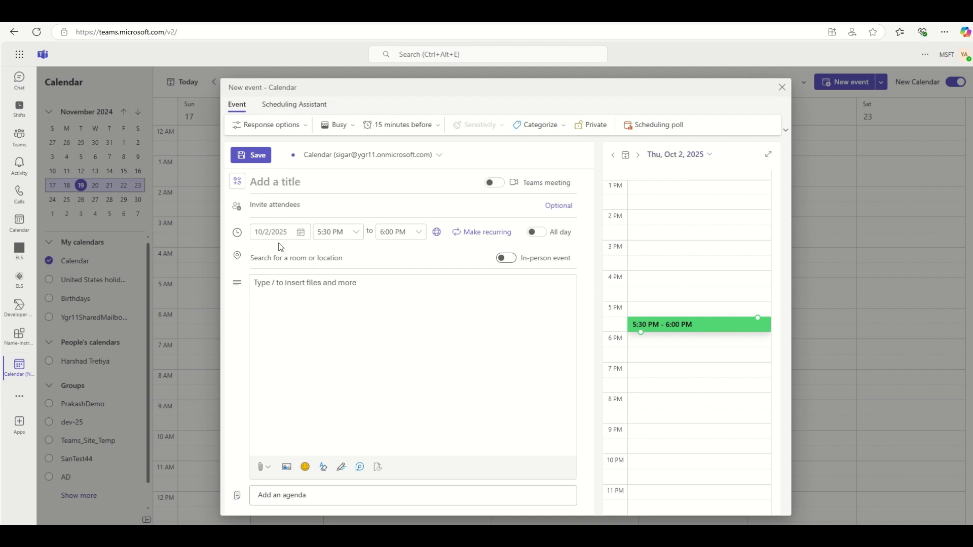
Mark the event as an in-person event, switching the option off and on again
{"action": "left_click", "coordinate": [327, 310]}
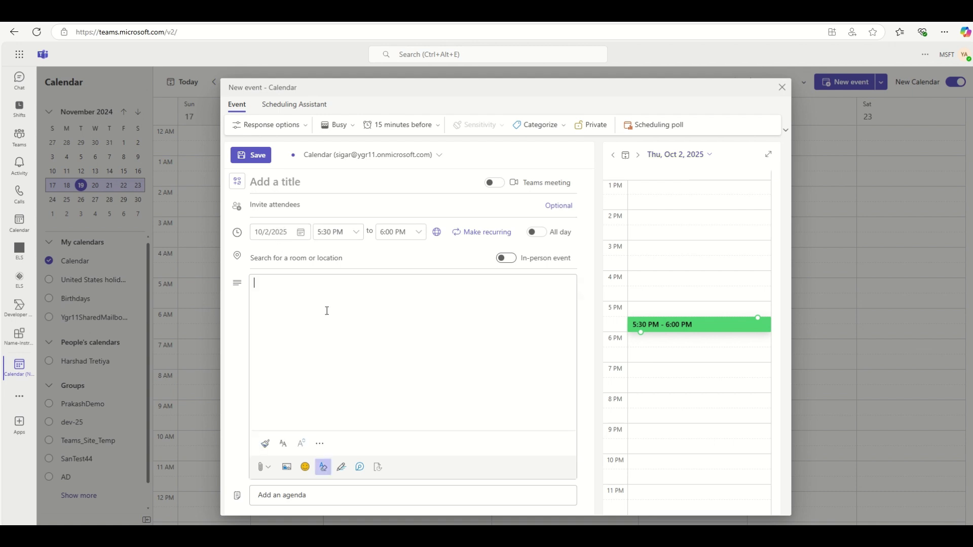
{"action": "left_click", "coordinate": [505, 259]}
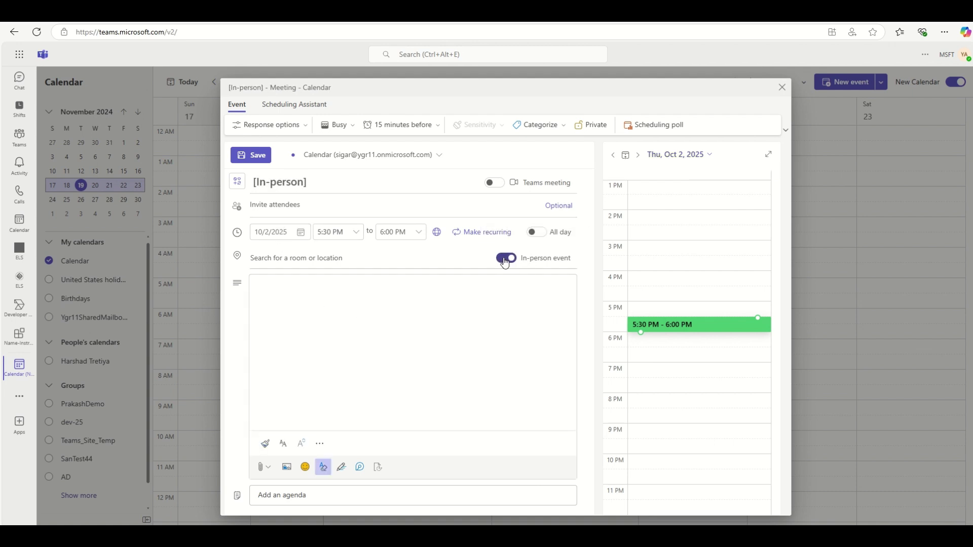
{"action": "left_click", "coordinate": [505, 259]}
{"action": "left_click", "coordinate": [505, 260]}
Add "Testing Meeting" to the event title and replace the title with the suggested Dog title
{"action": "left_click", "coordinate": [319, 186]}
{"action": "type", "text": "Te"}
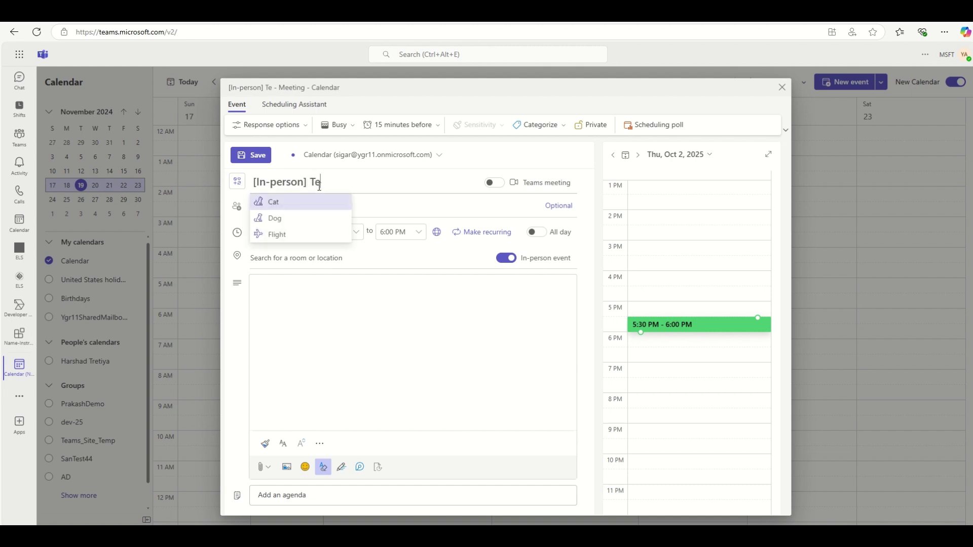
{"action": "type", "text": "sting Meeting"}
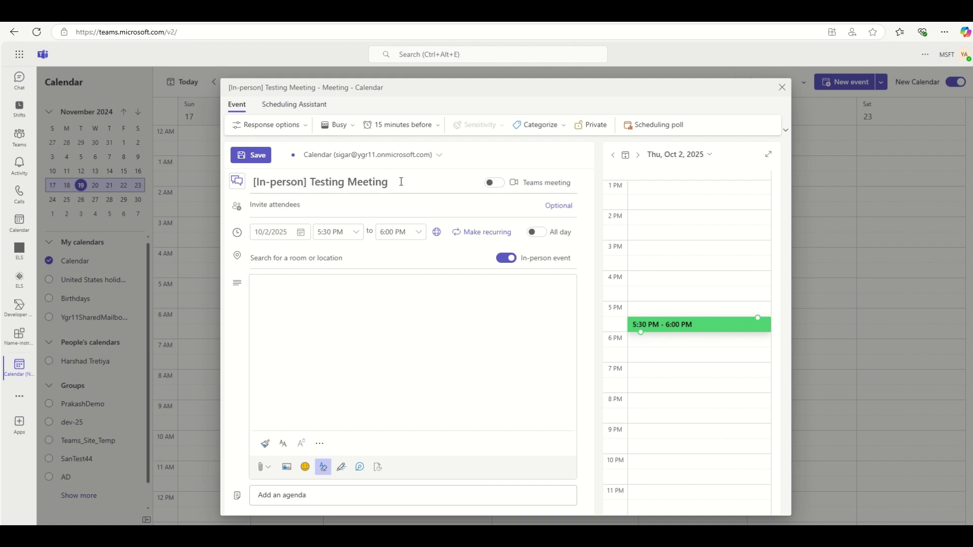
{"action": "key", "text": "BackSpace"}
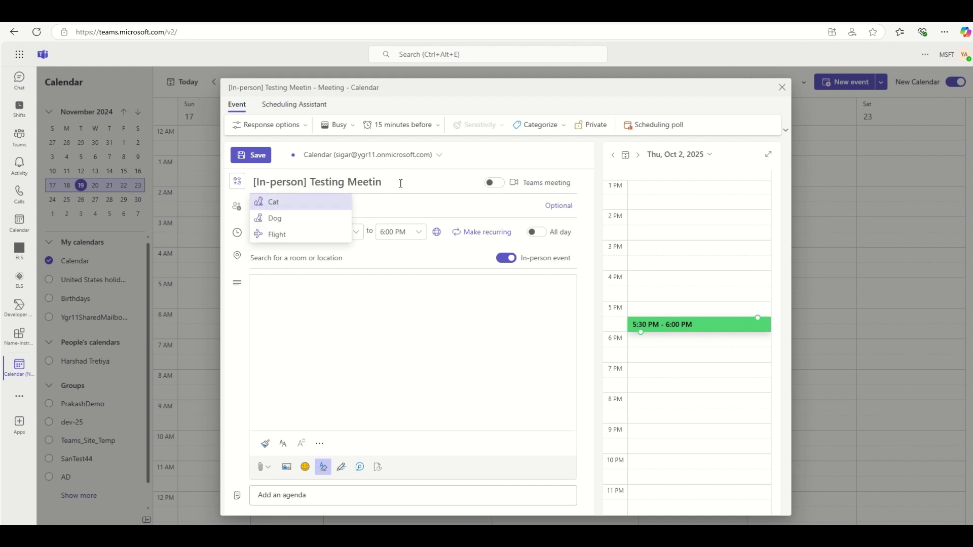
{"action": "left_click", "coordinate": [277, 219]}
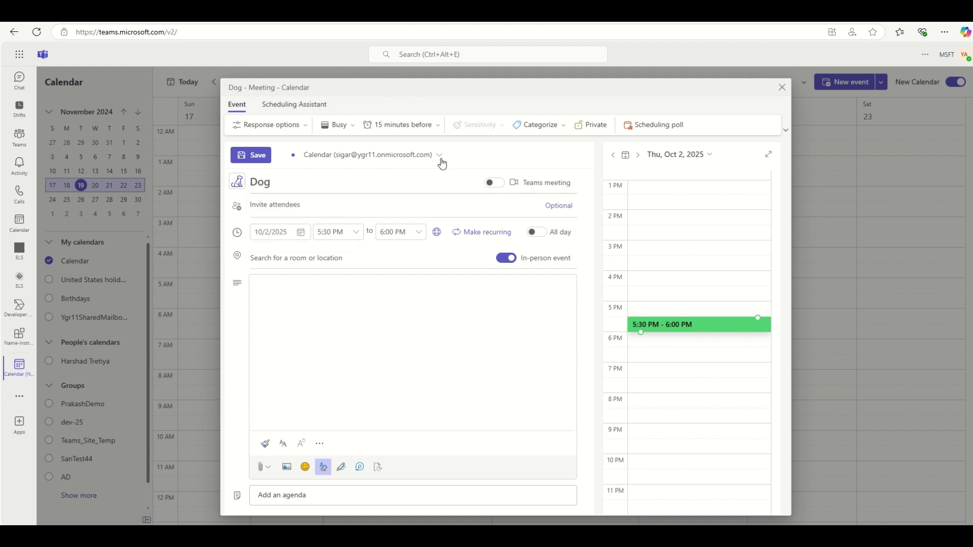
Give the event the person icon and title it "meeting with person face to face"
{"action": "left_click", "coordinate": [242, 189]}
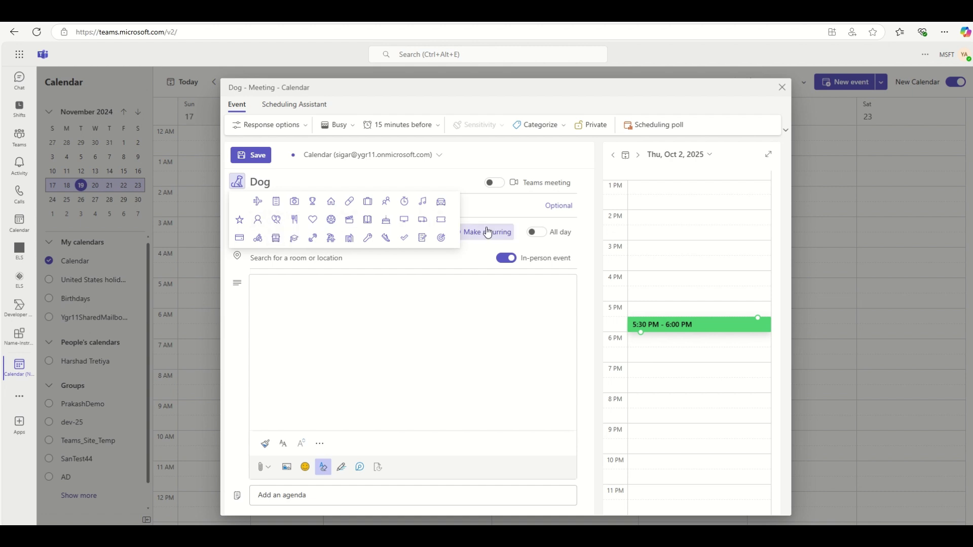
{"action": "left_click", "coordinate": [258, 221]}
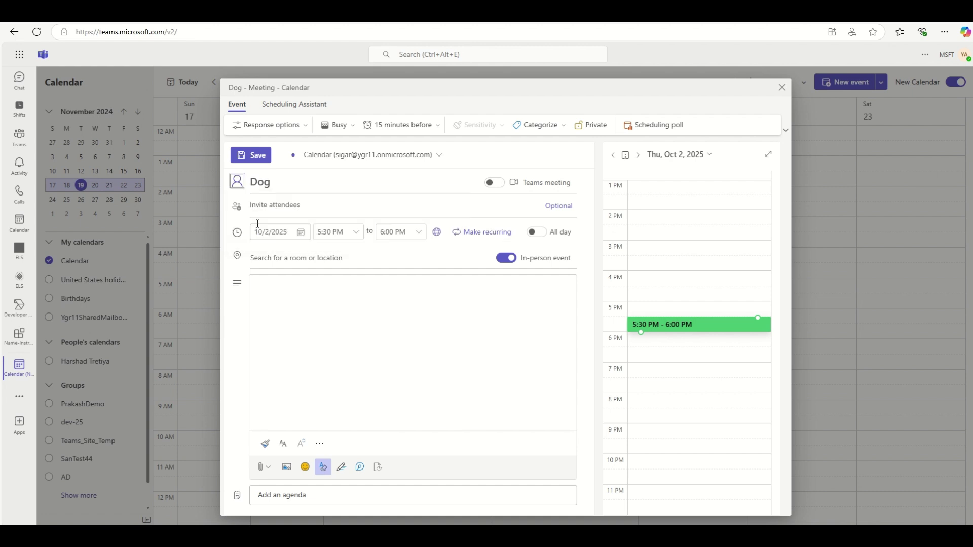
{"action": "double_click", "coordinate": [261, 183]}
{"action": "type", "text": "meeting with person "}
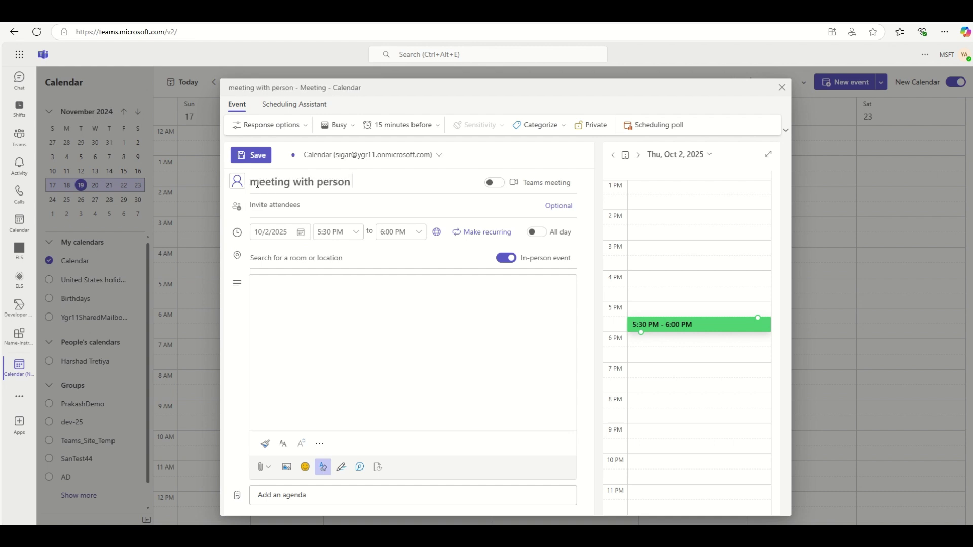
{"action": "type", "text": "face to face"}
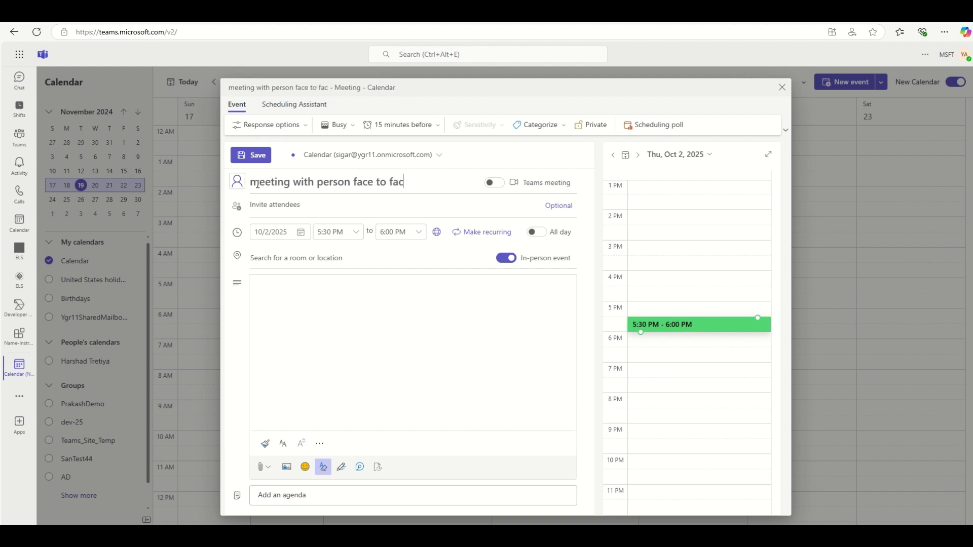
Reschedule the event to today, November 19, 2024, from 11:00 PM to 11:30 PM in the day schedule
{"action": "left_click", "coordinate": [625, 156]}
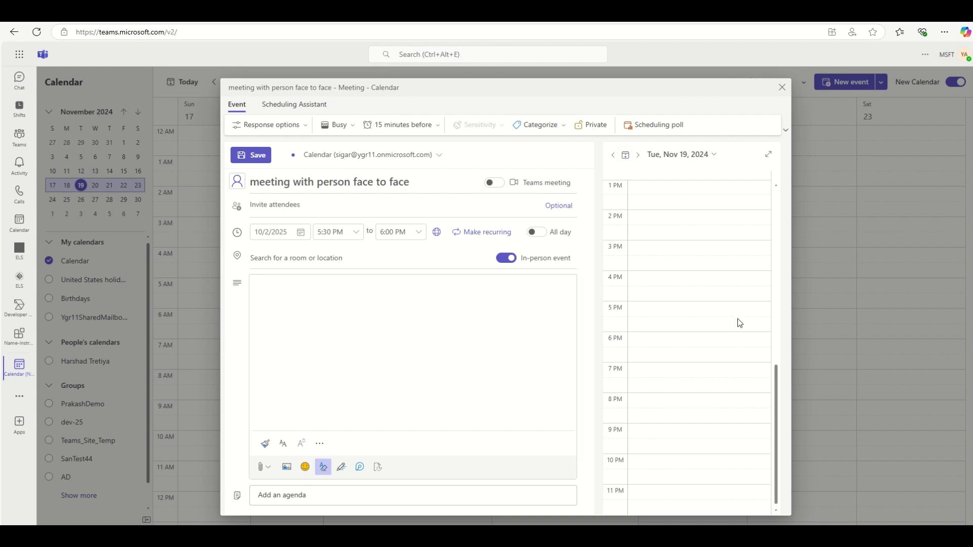
{"action": "scroll", "coordinate": [673, 337], "scroll_direction": "up", "scroll_amount": 5}
{"action": "scroll", "coordinate": [673, 326], "scroll_direction": "down", "scroll_amount": 5}
{"action": "left_click", "coordinate": [655, 495]}
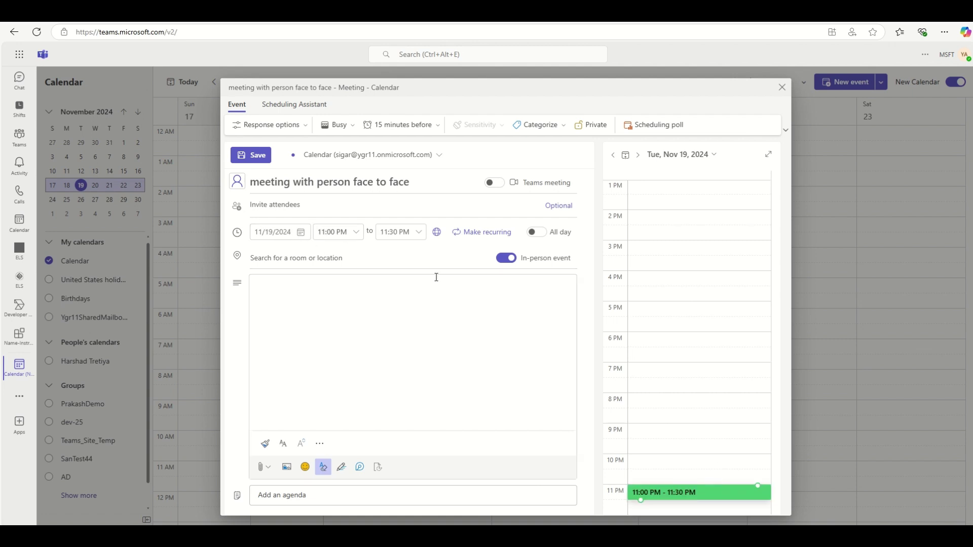
Enter "Testing meeting" as the event description and choose the Calibri font
{"action": "key", "text": "BackSpace"}
{"action": "type", "text": "ing gmeting"}
{"action": "left_click", "coordinate": [281, 444]}
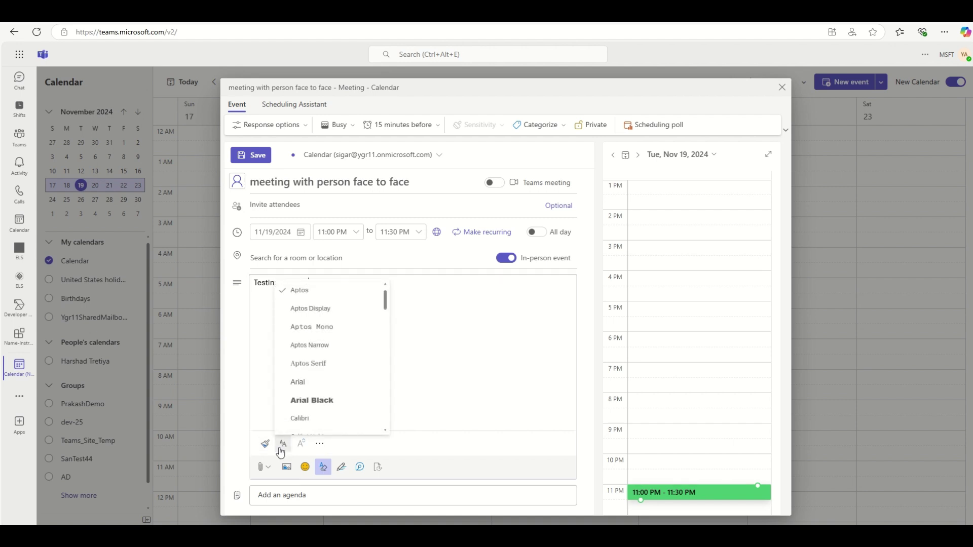
{"action": "scroll", "coordinate": [296, 332], "scroll_direction": "down", "scroll_amount": 1}
{"action": "left_click", "coordinate": [303, 414]}
Turn on the format painter and choose a larger font size for the description
{"action": "left_click", "coordinate": [265, 444]}
{"action": "left_click", "coordinate": [300, 444]}
{"action": "scroll", "coordinate": [325, 420], "scroll_direction": "down", "scroll_amount": 5}
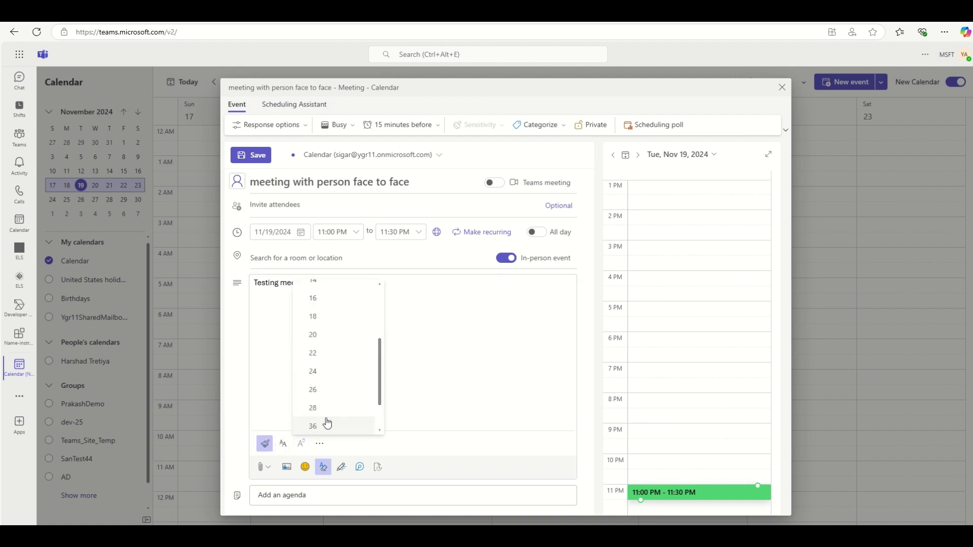
{"action": "left_click", "coordinate": [332, 417]}
Format the whole "Testing meeting" description text in Calibri Light at size 36
{"action": "left_click_drag", "start_coordinate": [309, 282], "coordinate": [250, 319]}
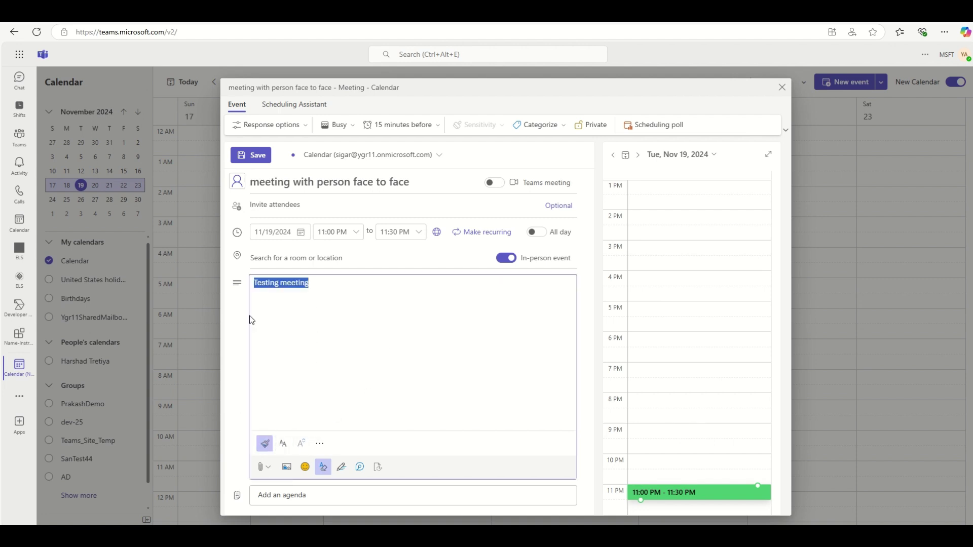
{"action": "left_click", "coordinate": [319, 443]}
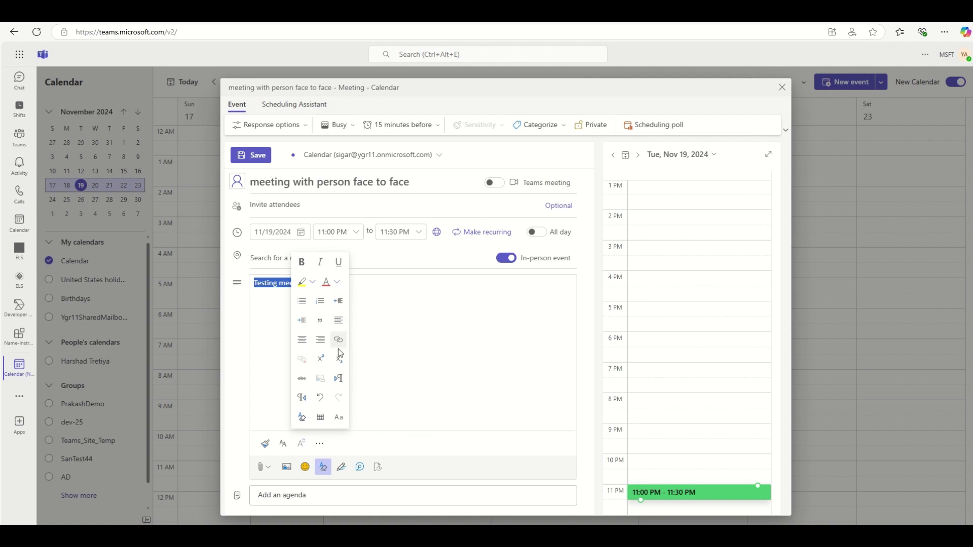
{"action": "left_click", "coordinate": [282, 445]}
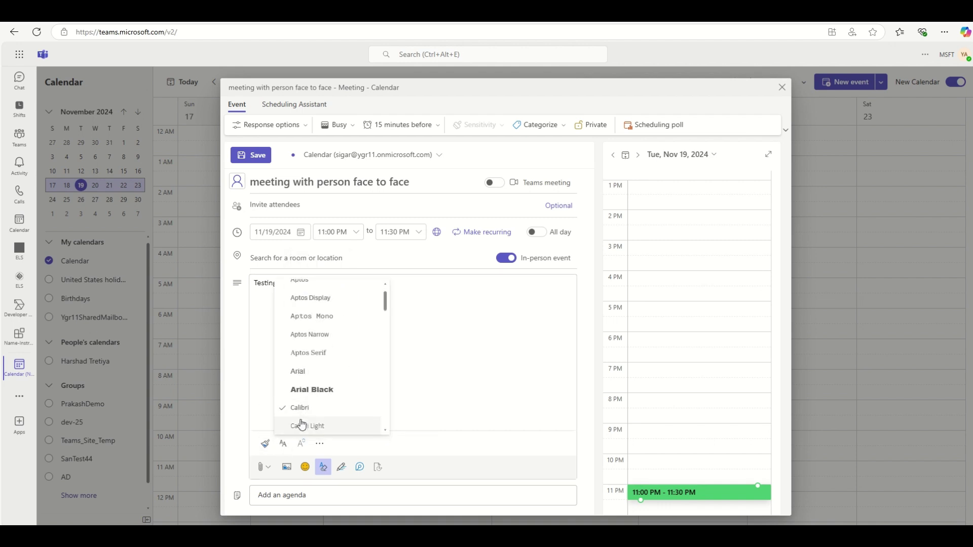
{"action": "left_click", "coordinate": [298, 427]}
{"action": "left_click", "coordinate": [300, 453]}
{"action": "scroll", "coordinate": [319, 405], "scroll_direction": "down", "scroll_amount": 2}
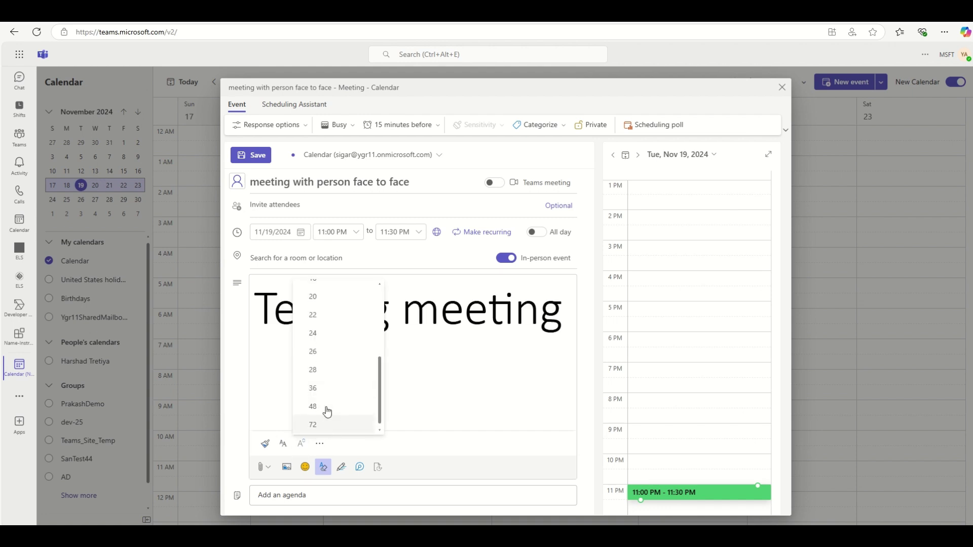
{"action": "left_click", "coordinate": [315, 388]}
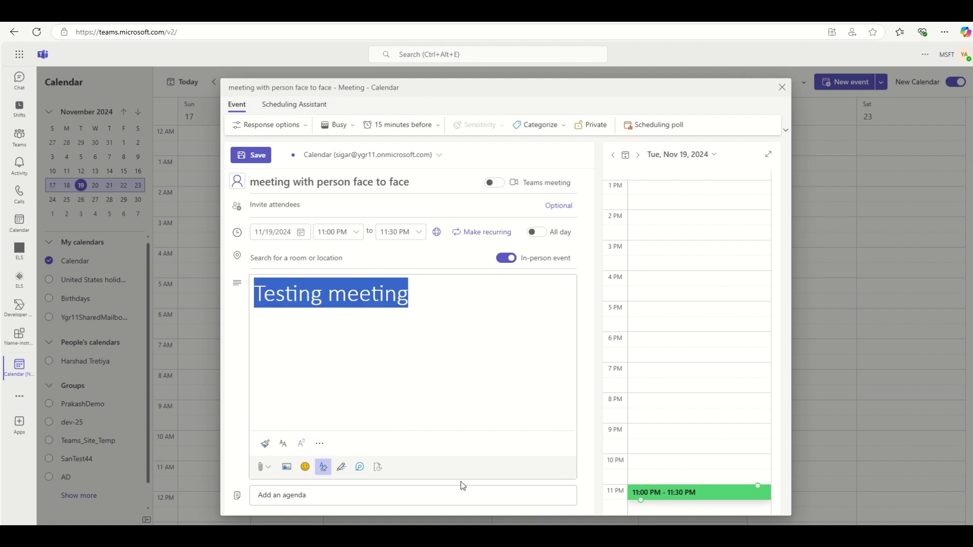
Insert five smiley emojis after "Testing meeting" in the description: grimacing, beaming, relieved, sunglasses and thinking faces
{"action": "left_click", "coordinate": [414, 391]}
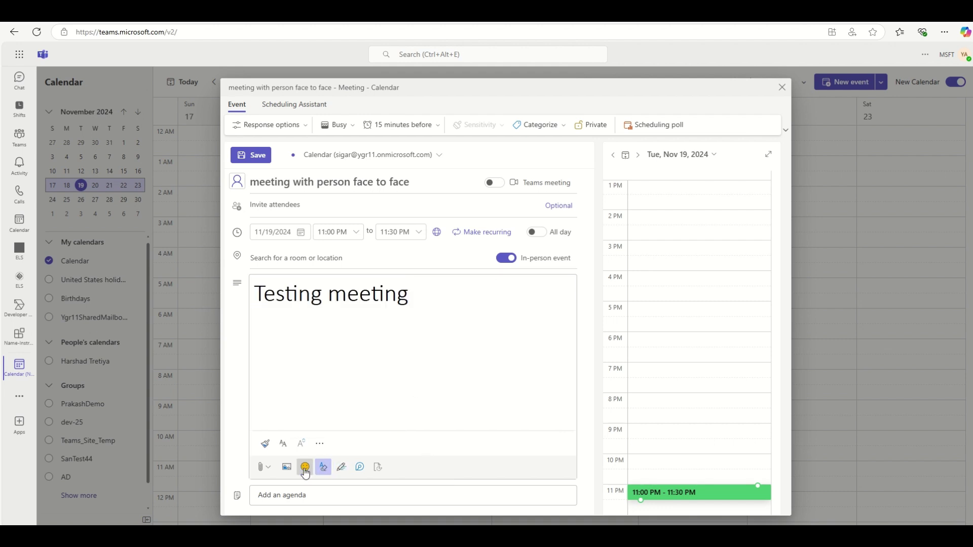
{"action": "left_click", "coordinate": [305, 469]}
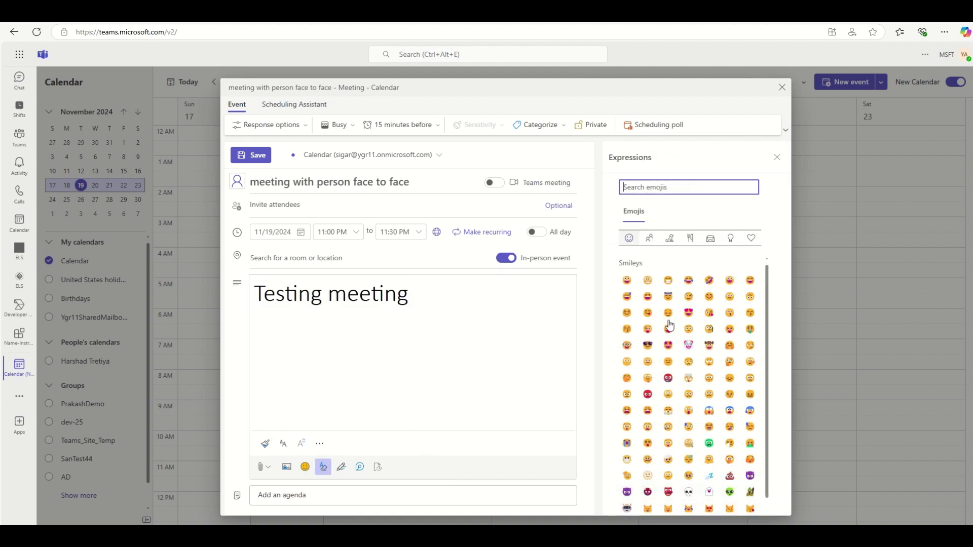
{"action": "left_click", "coordinate": [647, 281]}
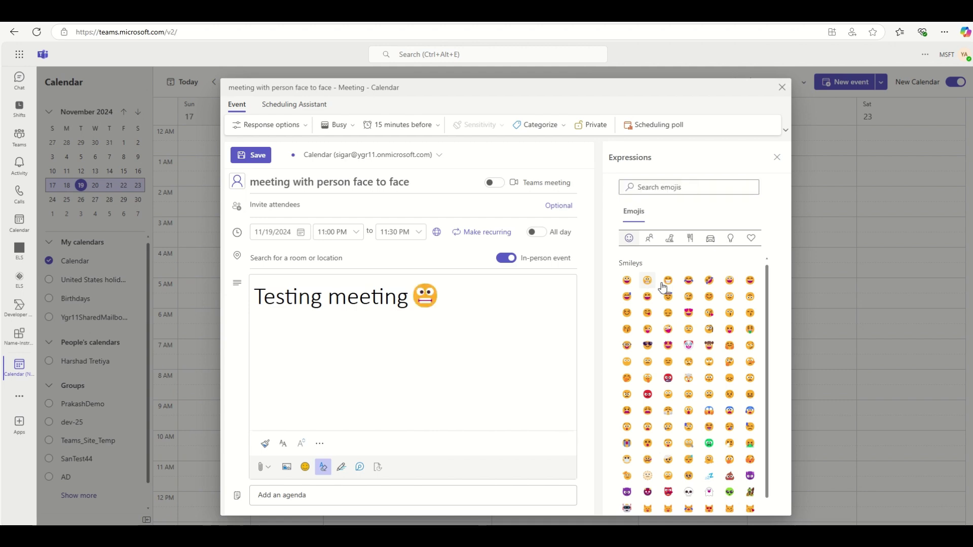
{"action": "left_click", "coordinate": [668, 281]}
{"action": "left_click", "coordinate": [668, 313]}
{"action": "left_click", "coordinate": [648, 345]}
{"action": "left_click", "coordinate": [688, 380]}
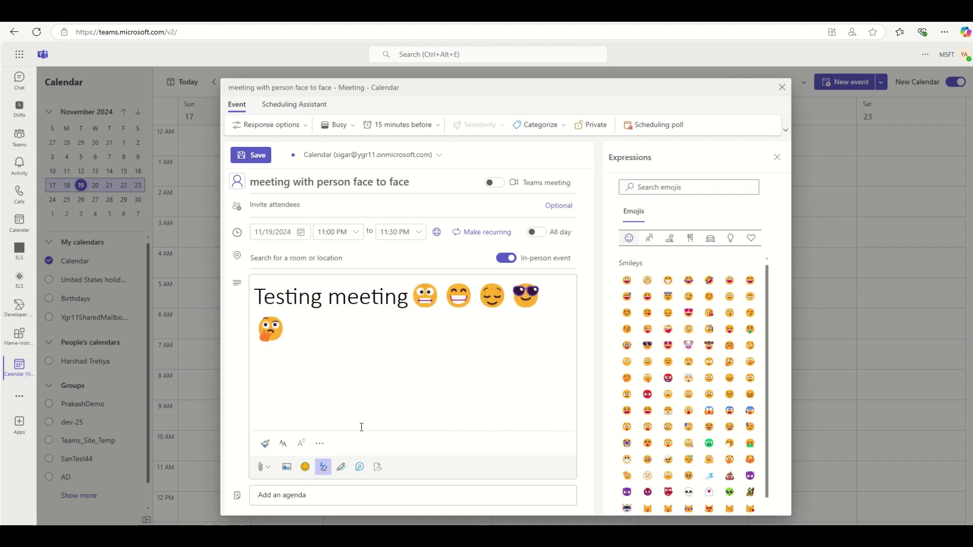
Enable auto correct and auto capitalization in the Microsoft Editor settings
{"action": "left_click", "coordinate": [343, 467]}
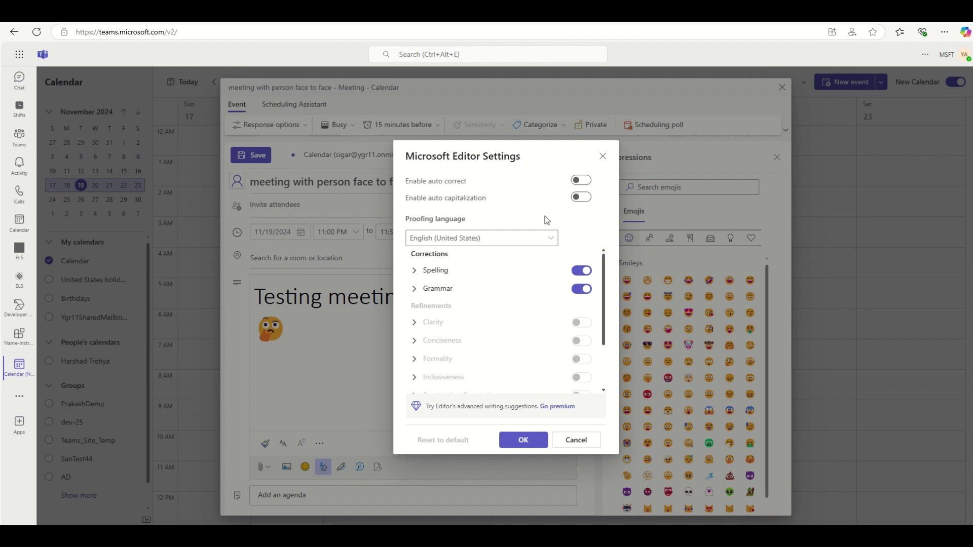
{"action": "left_click", "coordinate": [581, 180]}
{"action": "left_click", "coordinate": [581, 197]}
{"action": "left_click", "coordinate": [519, 442]}
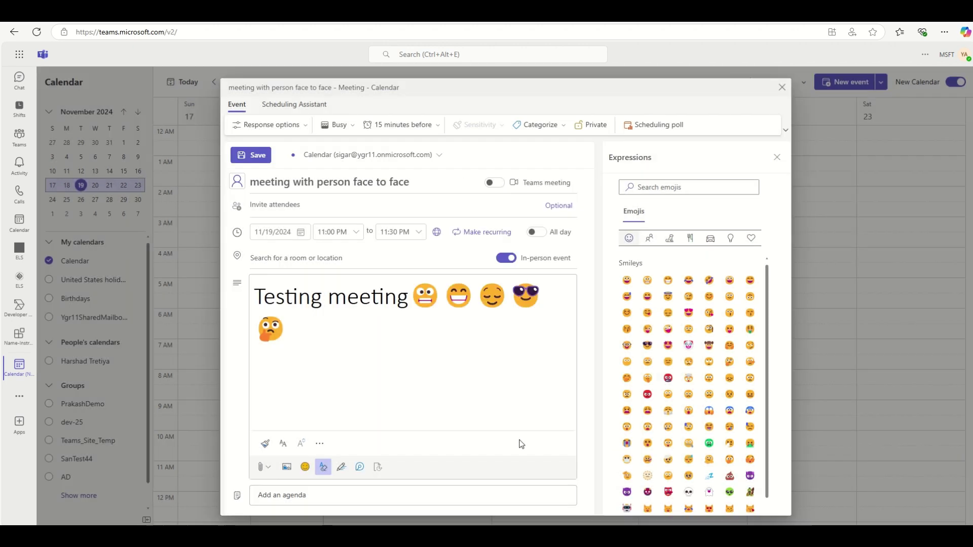
Replace the capital T at the start of the description with a lowercase t, keeping the event instead of discarding it
{"action": "left_click", "coordinate": [268, 297]}
{"action": "key", "text": "Return"}
{"action": "key", "text": "BackSpace"}
{"action": "key", "text": "BackSpace"}
{"action": "key", "text": "super+shift+s"}
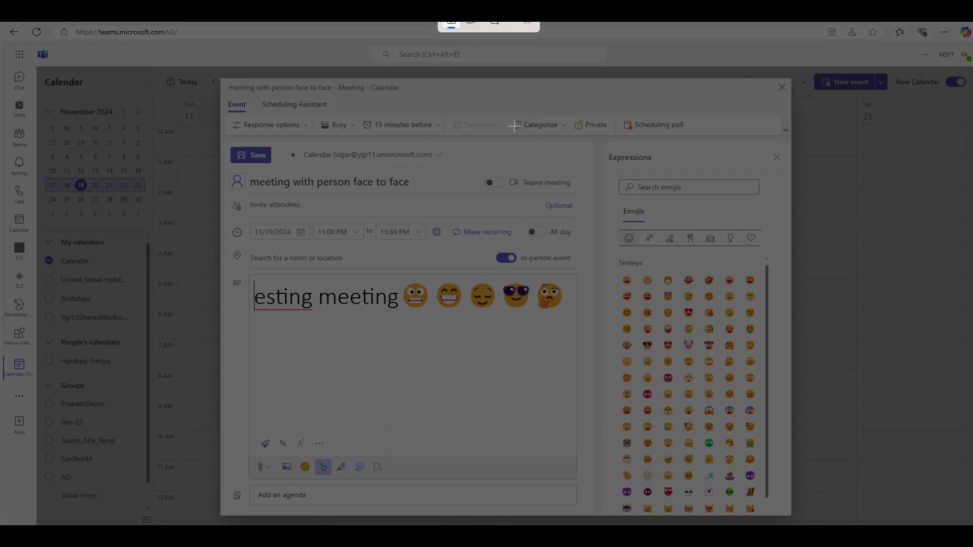
{"action": "left_click", "coordinate": [528, 23]}
{"action": "key", "text": "Escape"}
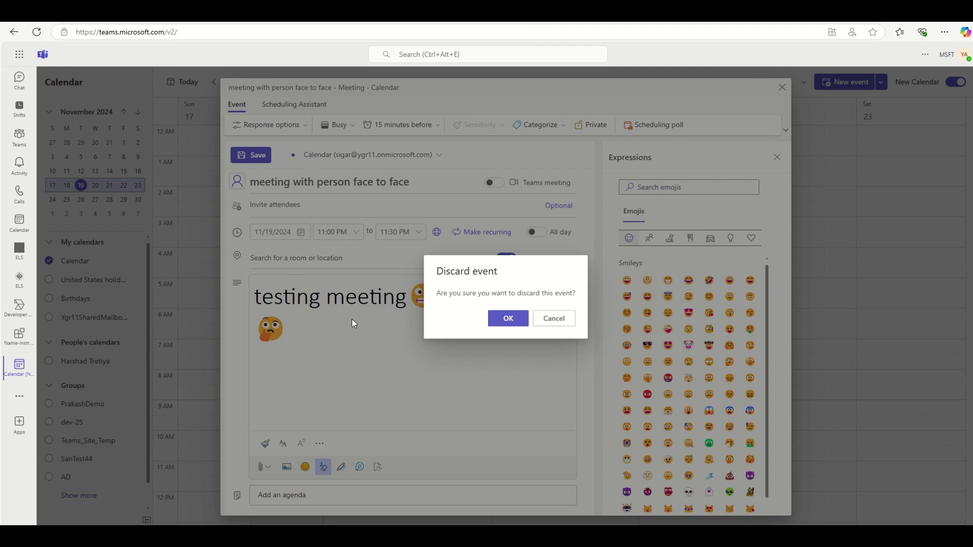
{"action": "left_click", "coordinate": [554, 318]}
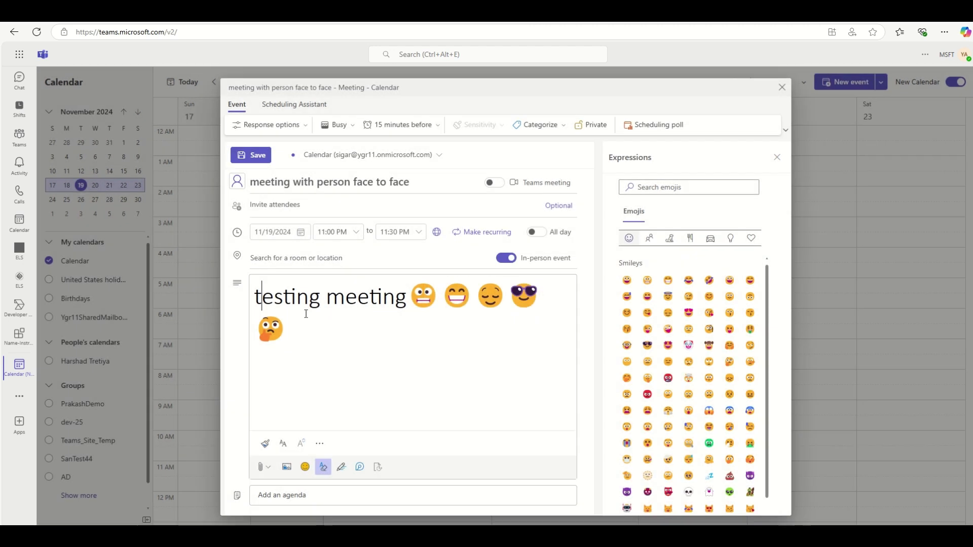
Add a second sentence so the description text before the emojis reads "testing meeting. Testing"
{"action": "key", "text": "Right"}
{"action": "left_click", "coordinate": [406, 299]}
{"action": "type", "text": ". Te"}
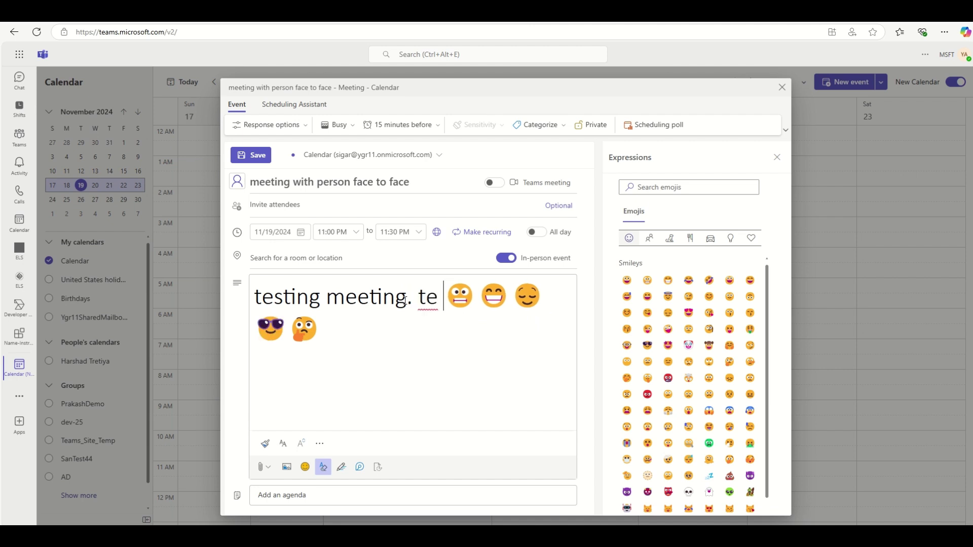
{"action": "type", "text": "sting"}
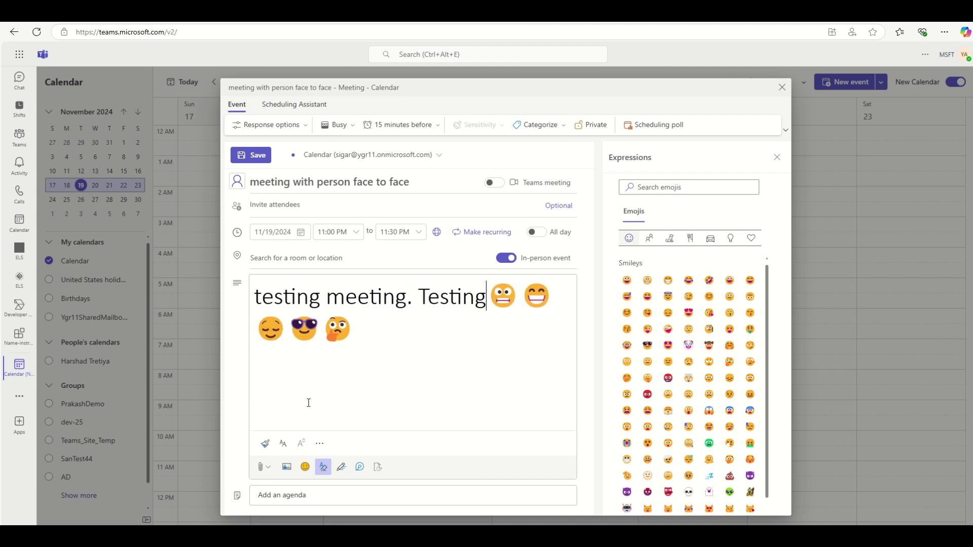
Add an agenda with the topic "Discussion for the new product" and save the event
{"action": "left_click", "coordinate": [299, 499]}
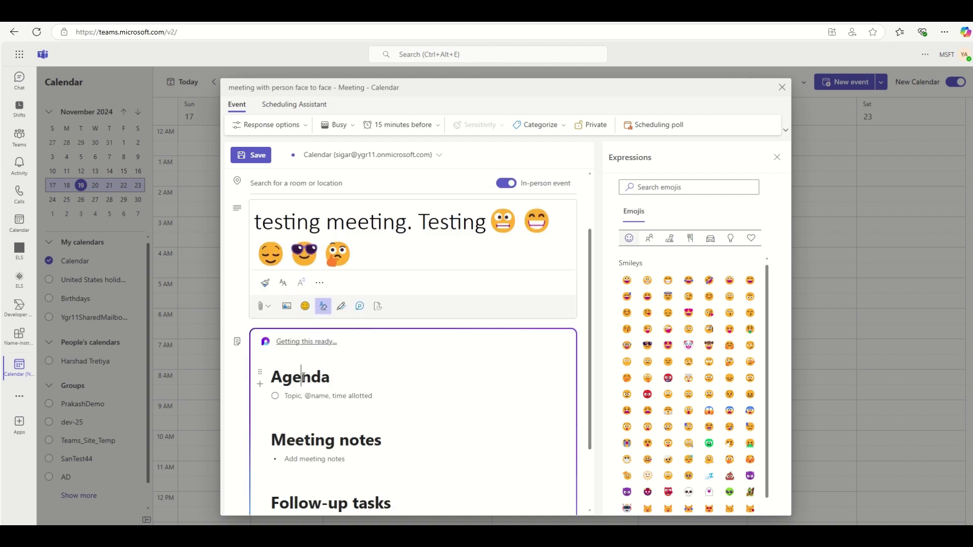
{"action": "key", "text": "Right"}
{"action": "key", "text": "Right"}
{"action": "key", "text": "Right"}
{"action": "key", "text": "Right"}
{"action": "type", "text": "Discussion for nt"}
{"action": "key", "text": "BackSpace"}
{"action": "key", "text": "BackSpace"}
{"action": "type", "text": "t"}
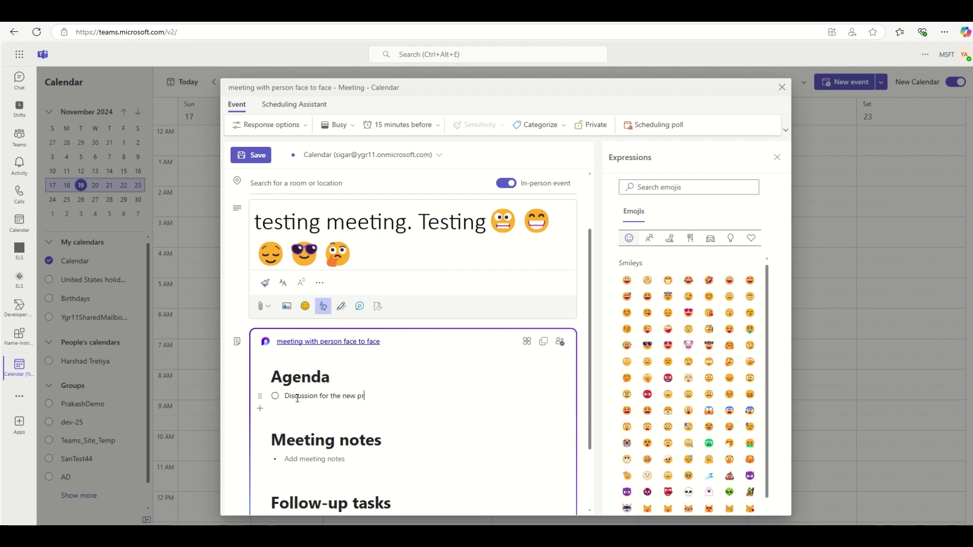
{"action": "scroll", "coordinate": [298, 399], "scroll_direction": "down", "scroll_amount": 2}
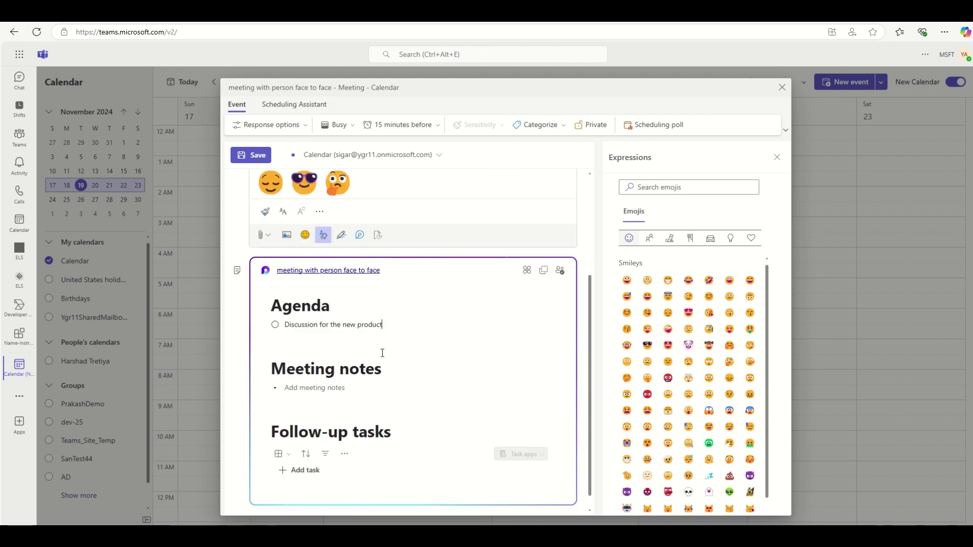
{"action": "scroll", "coordinate": [442, 339], "scroll_direction": "up", "scroll_amount": 3}
{"action": "left_click", "coordinate": [251, 155]}
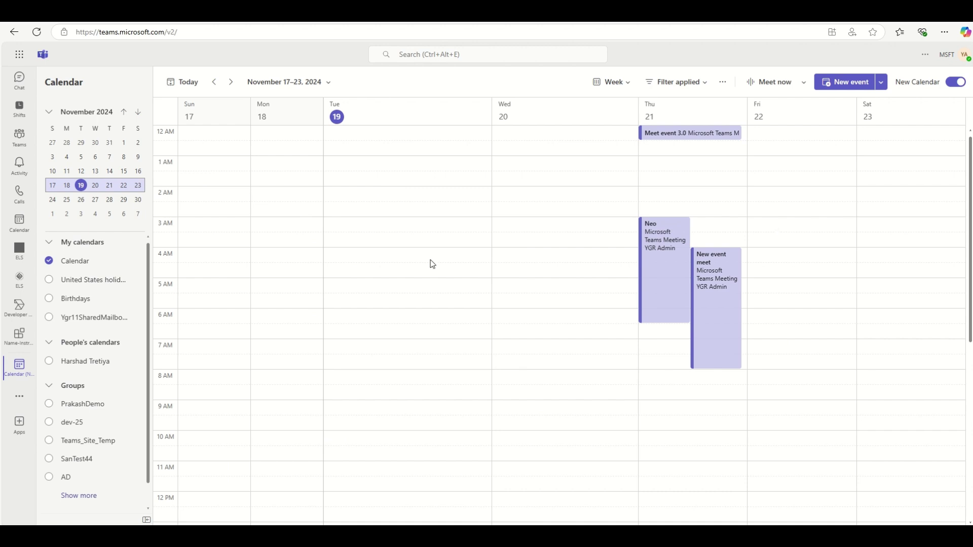
Open the saved "meeting with person face to face" event on Tuesday, November 19 and review its preview and full details
{"action": "scroll", "coordinate": [430, 263], "scroll_direction": "down", "scroll_amount": 6}
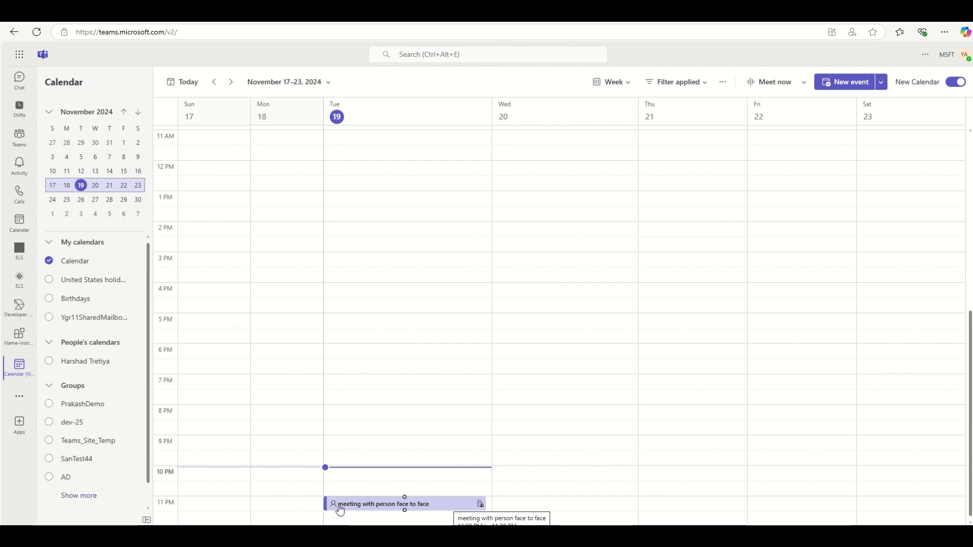
{"action": "left_click", "coordinate": [458, 507]}
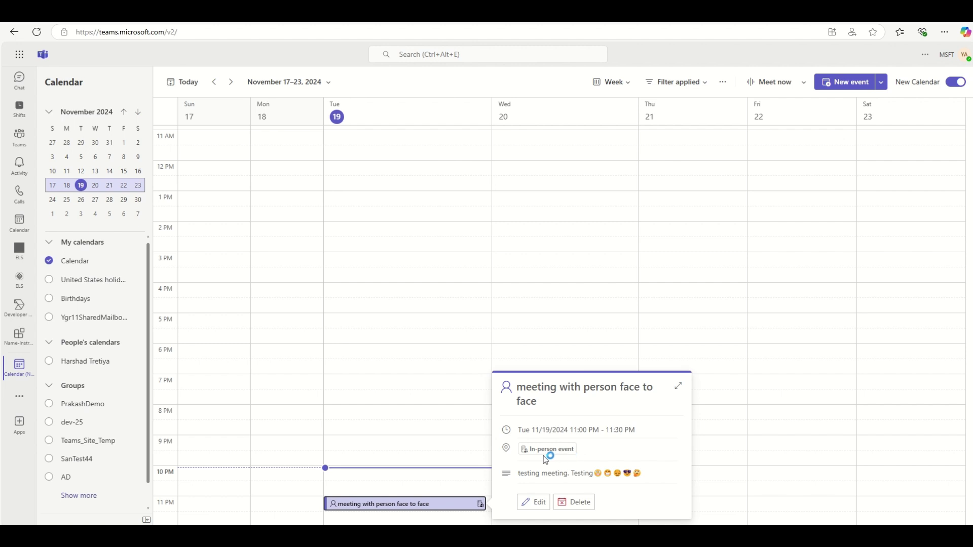
{"action": "left_click_drag", "start_coordinate": [518, 475], "coordinate": [670, 478]}
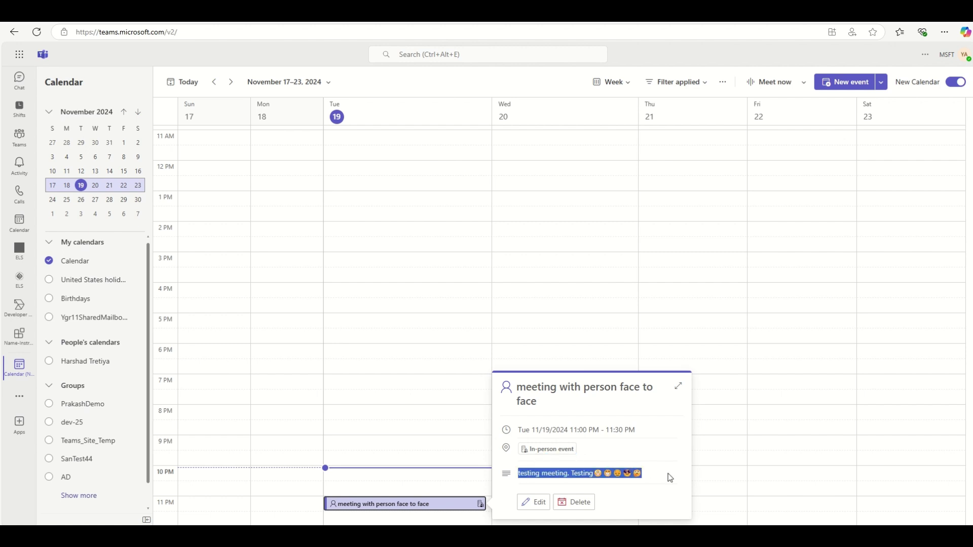
{"action": "left_click", "coordinate": [642, 468]}
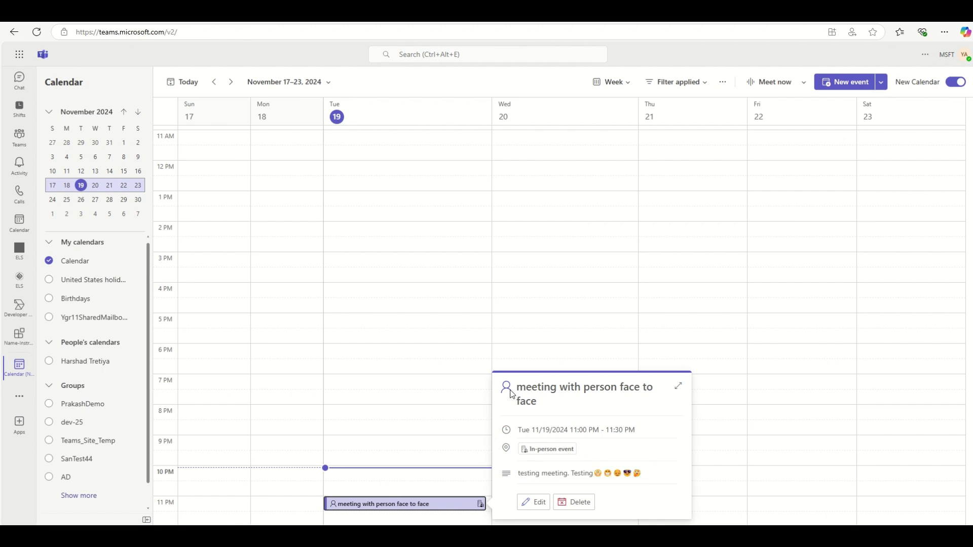
{"action": "left_click", "coordinate": [679, 386]}
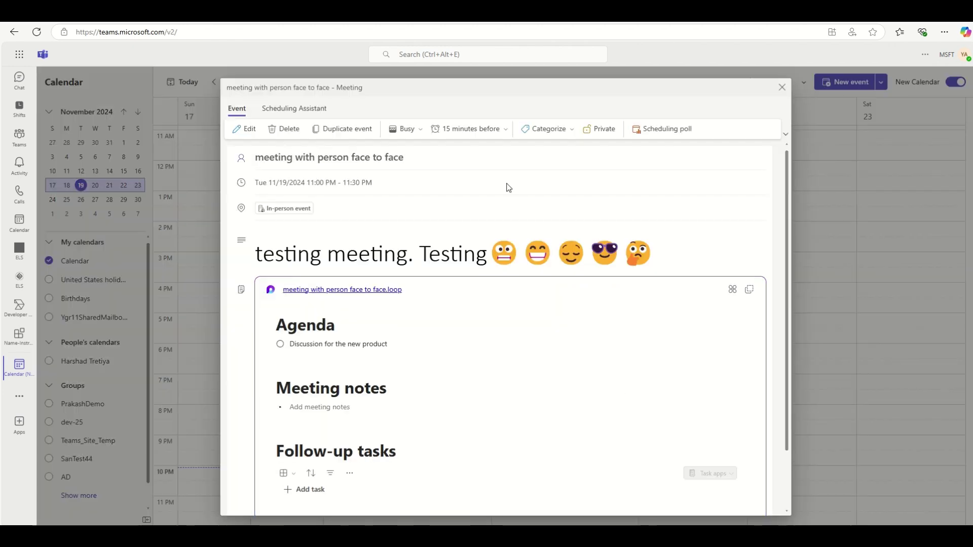
{"action": "scroll", "coordinate": [513, 288], "scroll_direction": "down", "scroll_amount": 2}
{"action": "scroll", "coordinate": [513, 286], "scroll_direction": "up", "scroll_amount": 2}
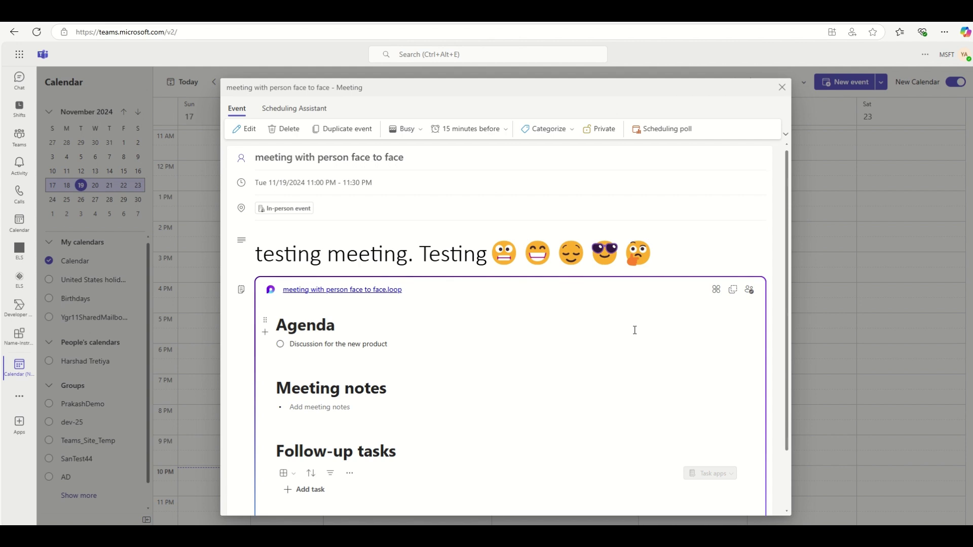
Try the event's Private marking on and back off, and assign the Orange category
{"action": "left_click", "coordinate": [598, 131]}
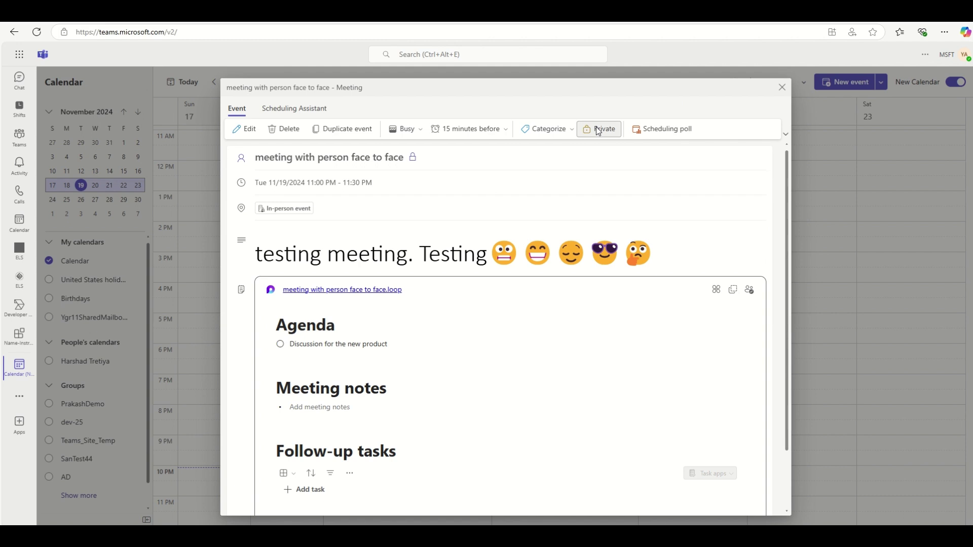
{"action": "left_click", "coordinate": [598, 131]}
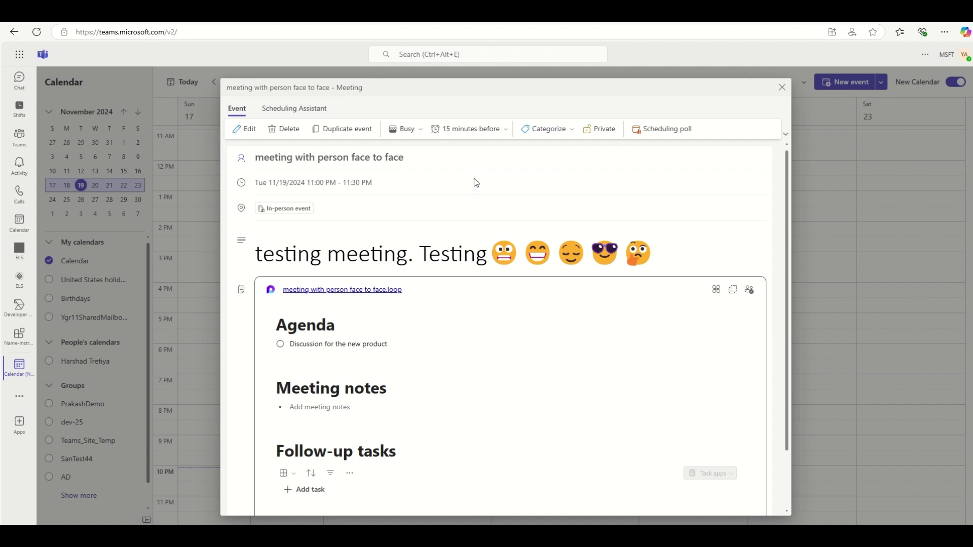
{"action": "left_click", "coordinate": [530, 132]}
{"action": "left_click", "coordinate": [547, 183]}
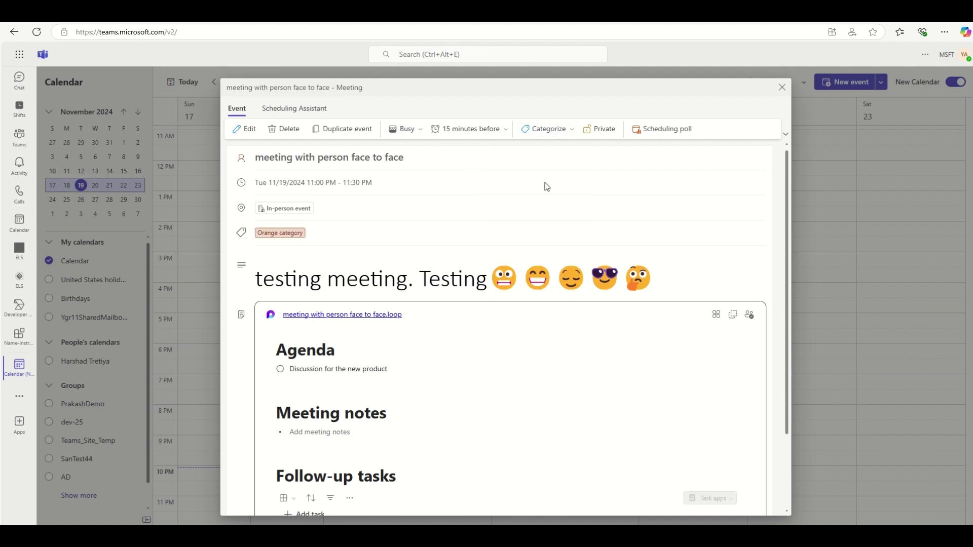
View the event's reminder choices and set its availability status to Busy
{"action": "left_click", "coordinate": [473, 133]}
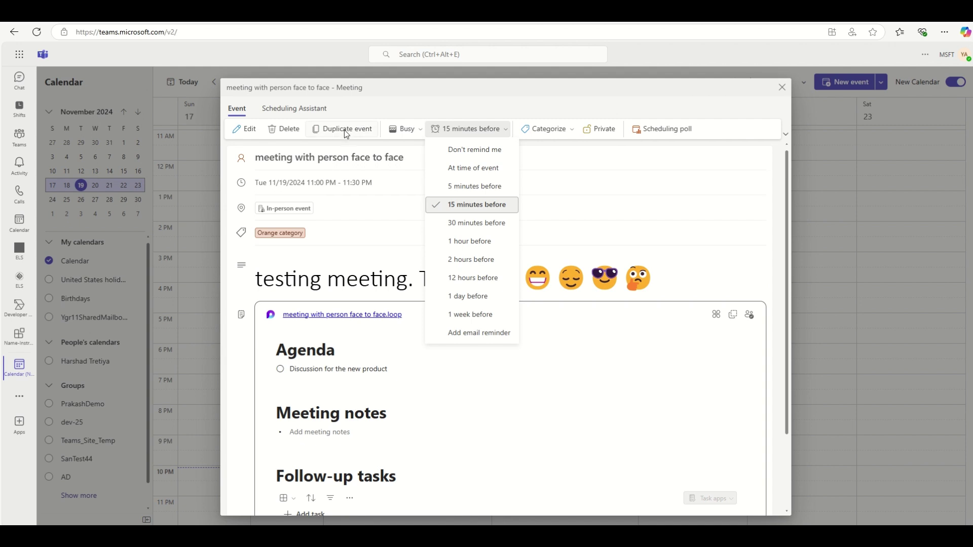
{"action": "left_click", "coordinate": [422, 131]}
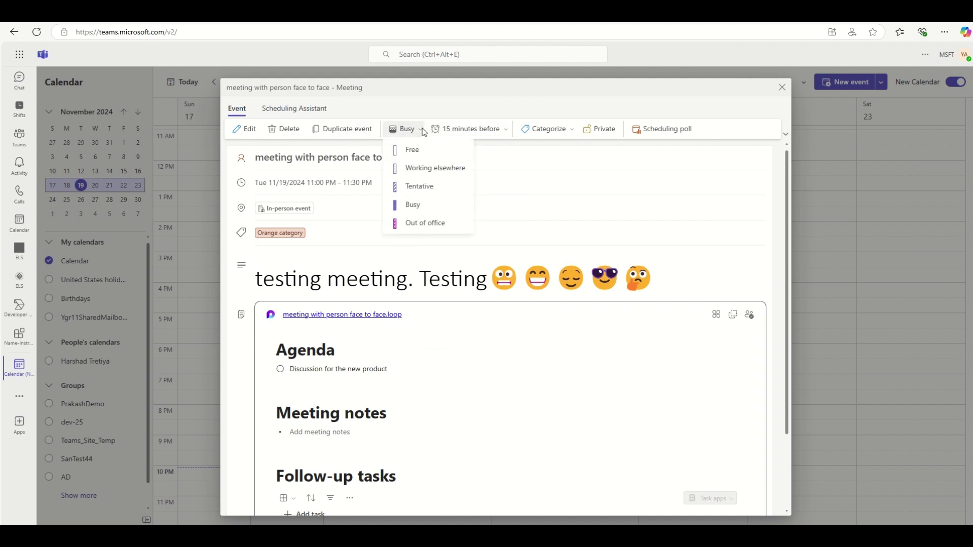
{"action": "left_click", "coordinate": [411, 208]}
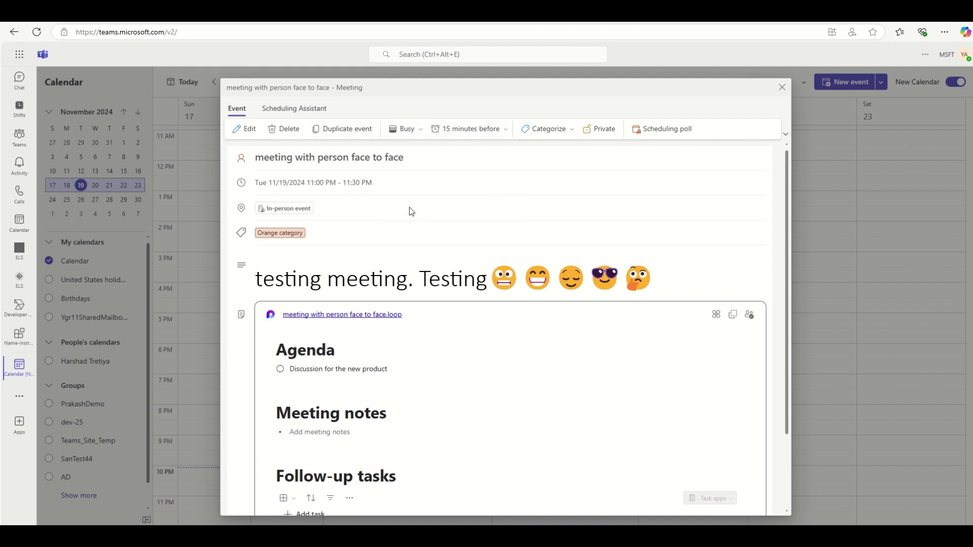
Duplicate the event and change the copy's icon to the fork and knife
{"action": "left_click", "coordinate": [373, 129]}
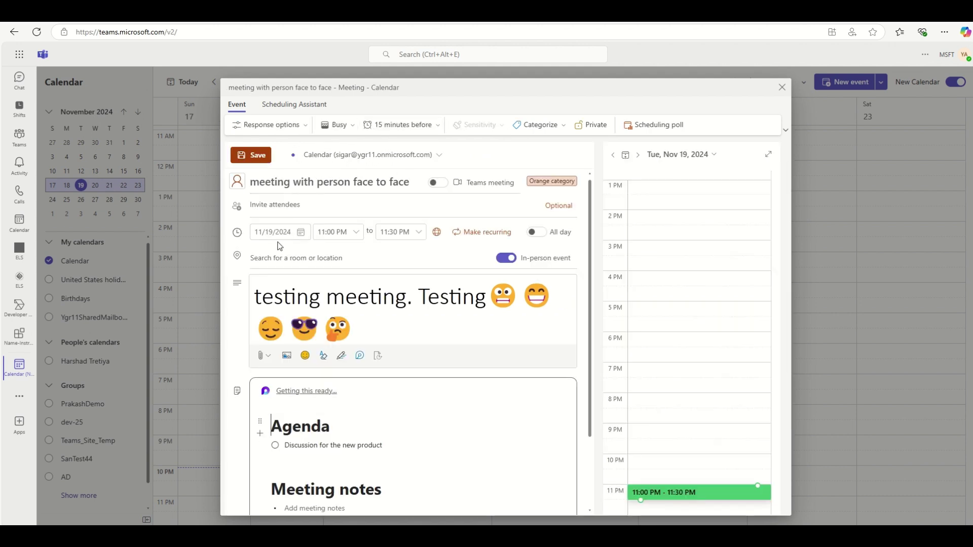
{"action": "left_click", "coordinate": [237, 181]}
{"action": "left_click", "coordinate": [294, 220]}
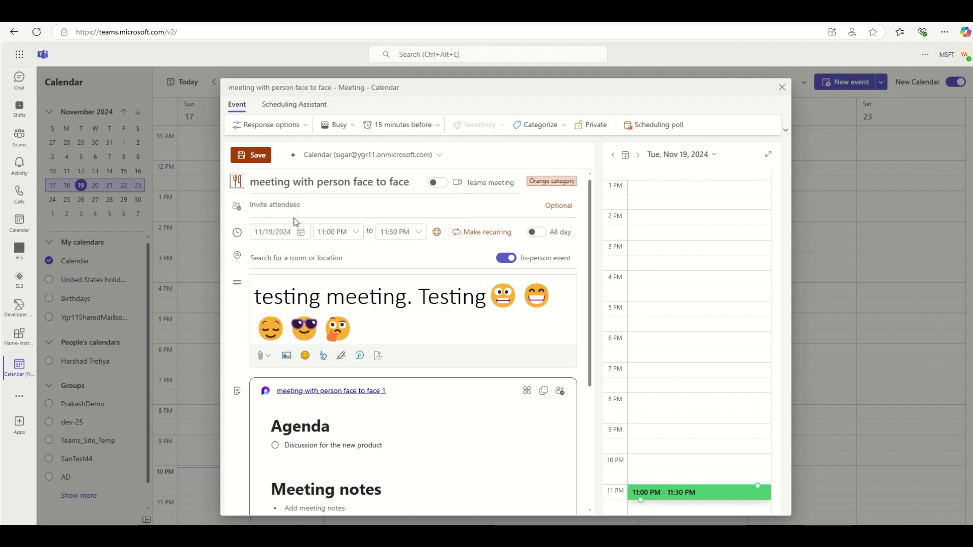
Retitle the duplicated event "Dinner Party with colleagues"
{"action": "double_click", "coordinate": [271, 183]}
{"action": "key", "text": "ctrl+a"}
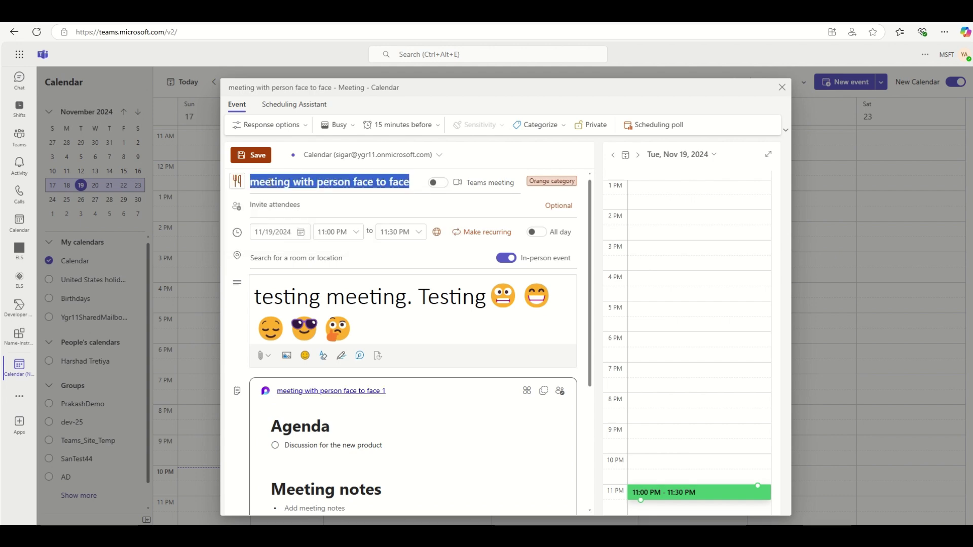
{"action": "type", "text": "Dinner P"}
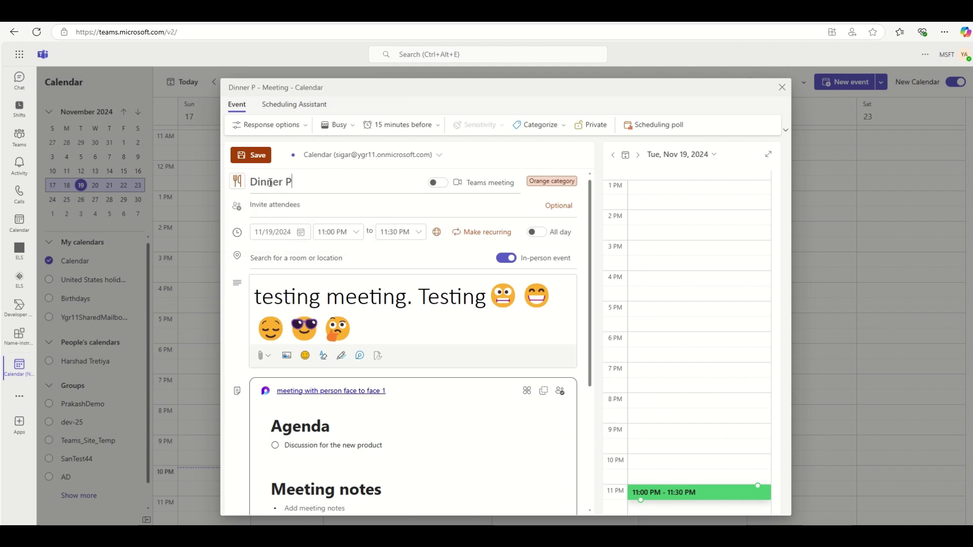
{"action": "type", "text": "arty with colleage"}
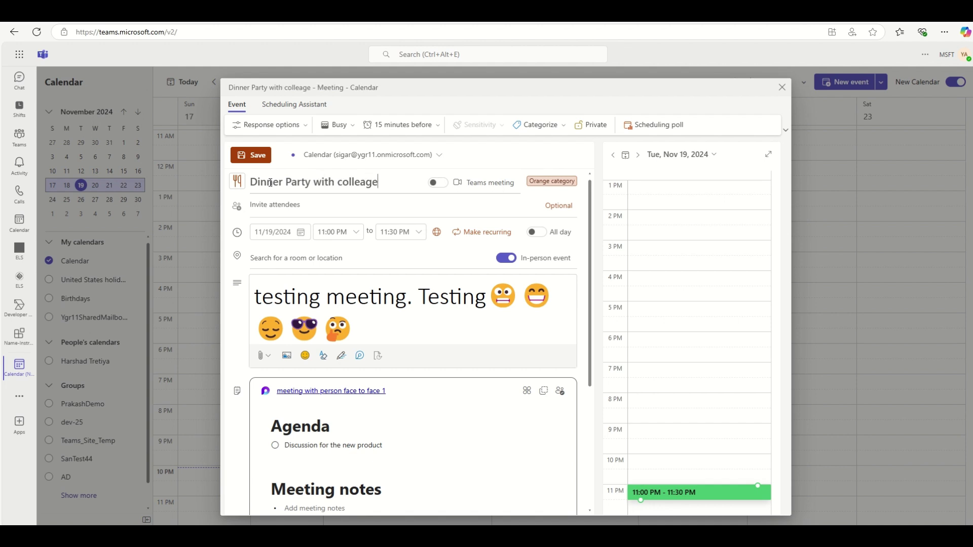
{"action": "key", "text": "BackSpace"}
{"action": "type", "text": "ues"}
Try the Teams meeting option on and back off, and invite the first suggested contact as an attendee
{"action": "left_click", "coordinate": [438, 184]}
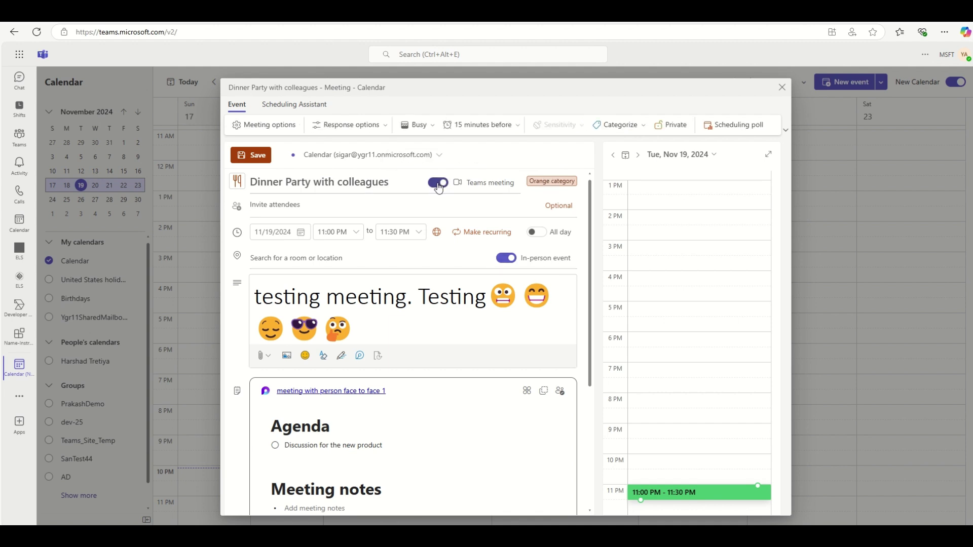
{"action": "left_click", "coordinate": [438, 183]}
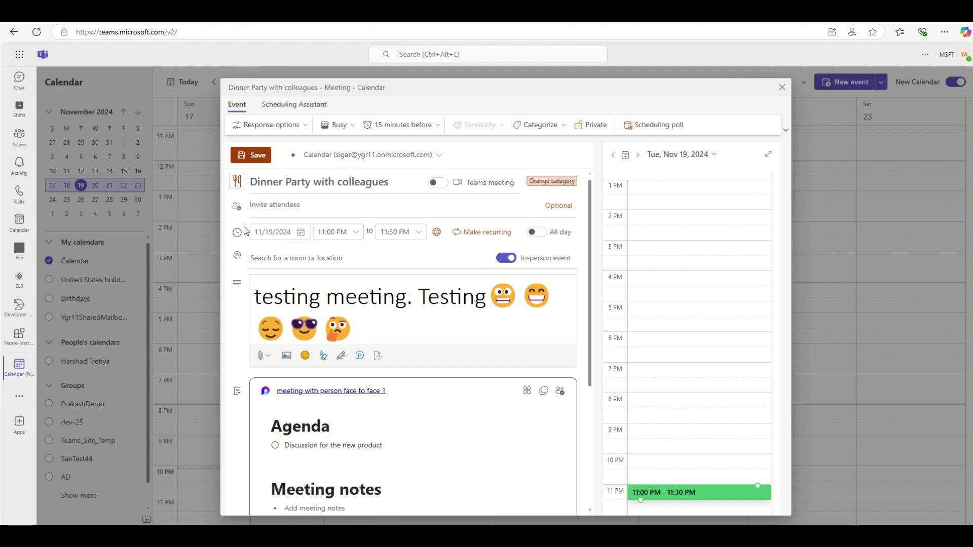
{"action": "left_click", "coordinate": [261, 206]}
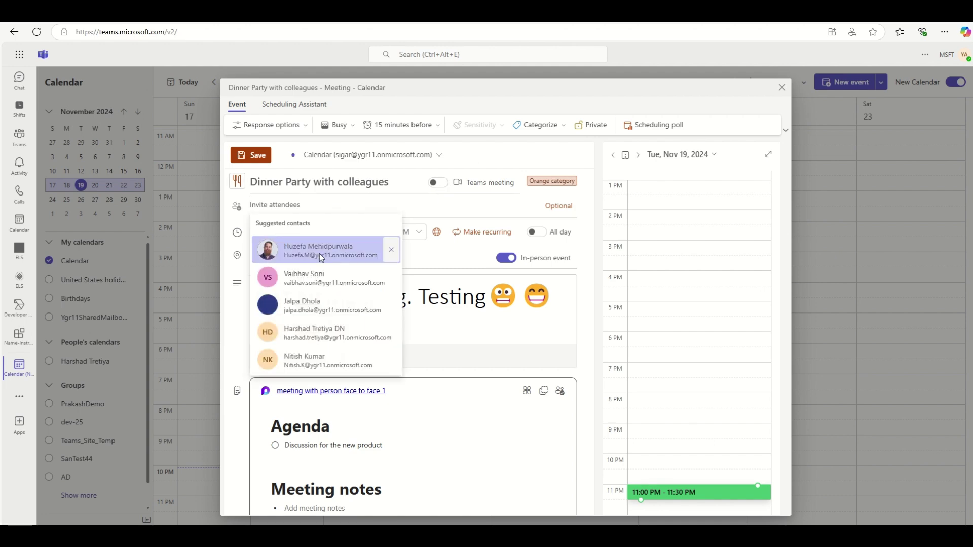
{"action": "left_click", "coordinate": [320, 254]}
{"action": "scroll", "coordinate": [320, 307], "scroll_direction": "down", "scroll_amount": 3}
{"action": "scroll", "coordinate": [320, 308], "scroll_direction": "down", "scroll_amount": 2}
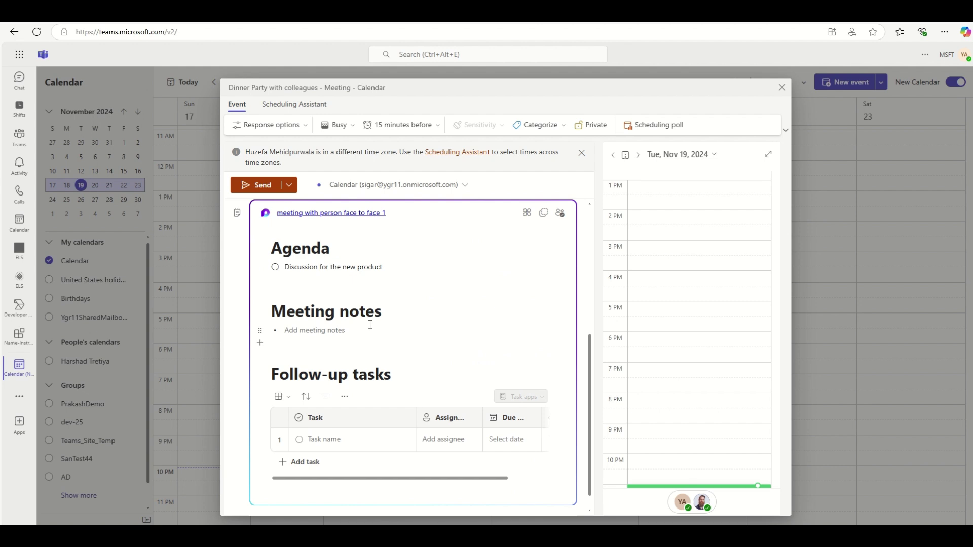
{"action": "scroll", "coordinate": [369, 319], "scroll_direction": "up", "scroll_amount": 5}
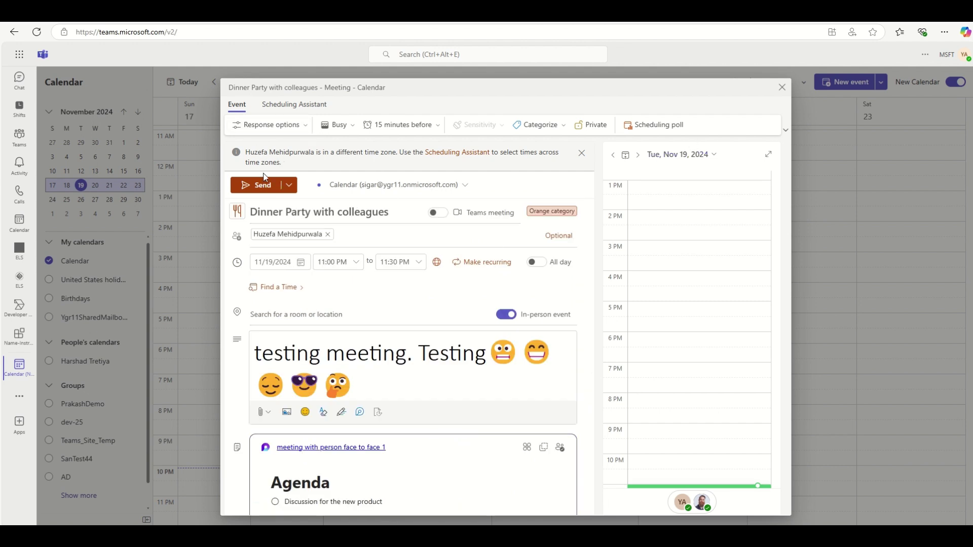
Reschedule the dinner party to 11/20/2024 starting at 10:00 AM and send the invitation
{"action": "left_click", "coordinate": [346, 267]}
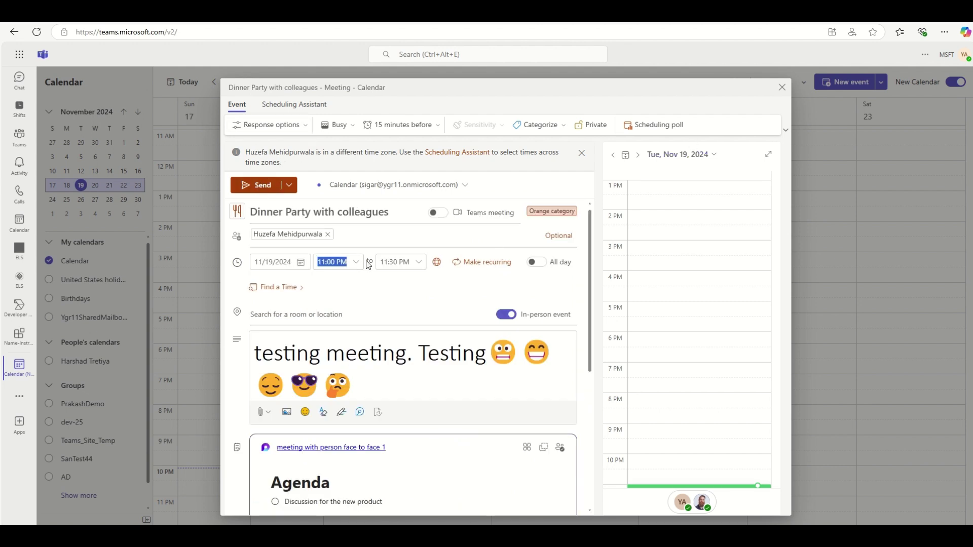
{"action": "left_click", "coordinate": [357, 262]}
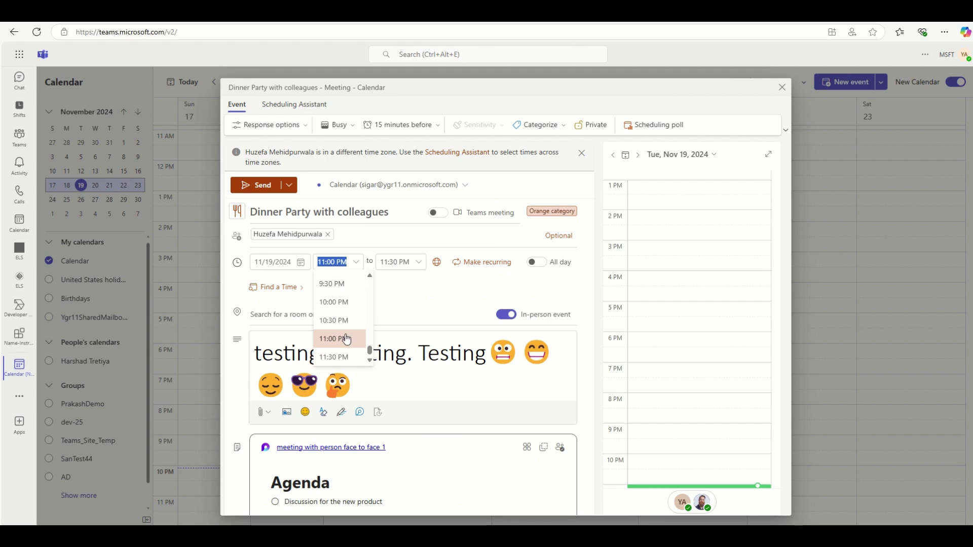
{"action": "left_click", "coordinate": [300, 262]}
{"action": "left_click", "coordinate": [308, 353]}
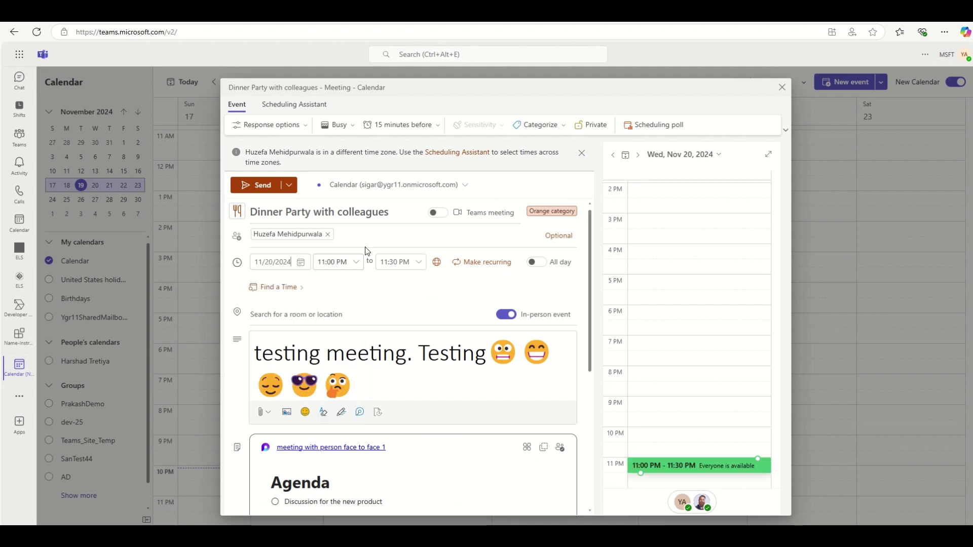
{"action": "left_click", "coordinate": [356, 262]}
{"action": "scroll", "coordinate": [330, 299], "scroll_direction": "up", "scroll_amount": 10}
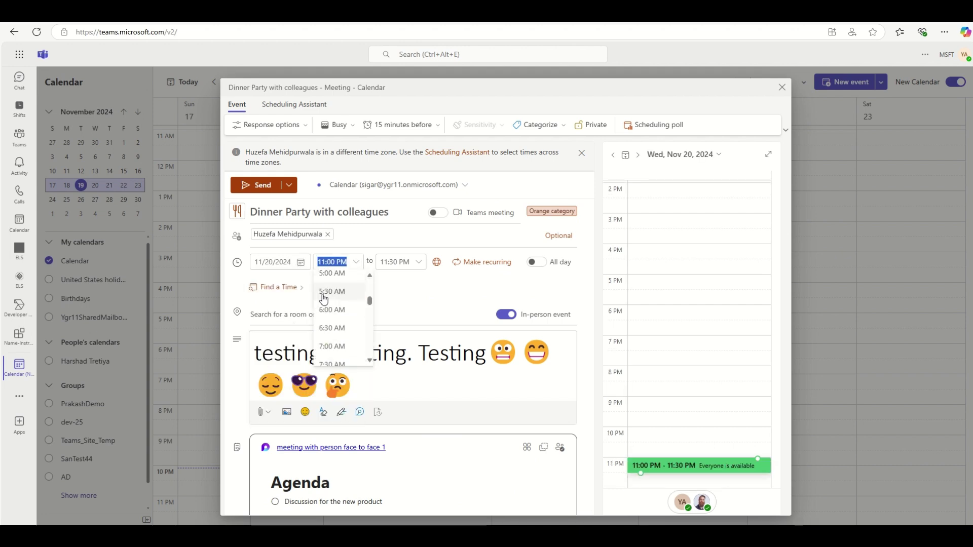
{"action": "scroll", "coordinate": [330, 301], "scroll_direction": "down", "scroll_amount": 10}
{"action": "left_click", "coordinate": [332, 305]}
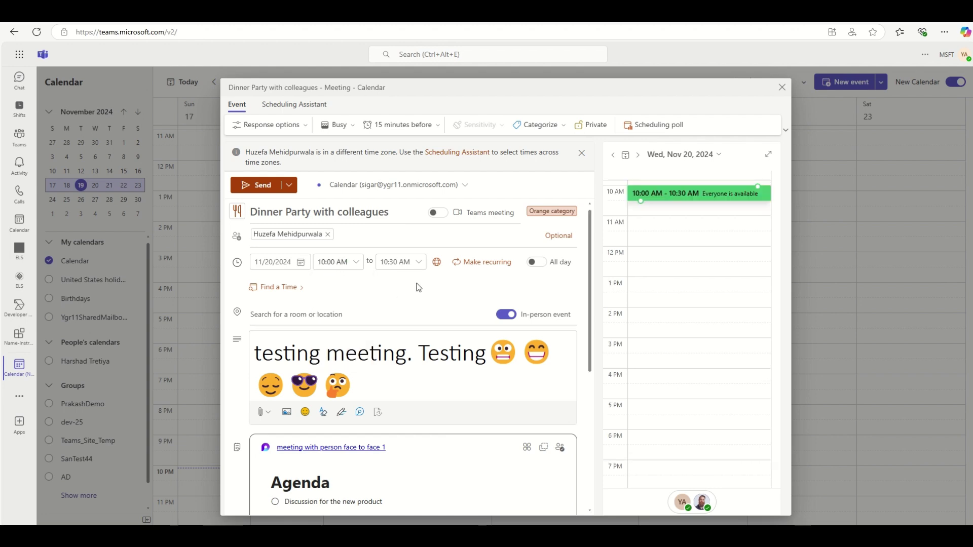
{"action": "left_click", "coordinate": [249, 187]}
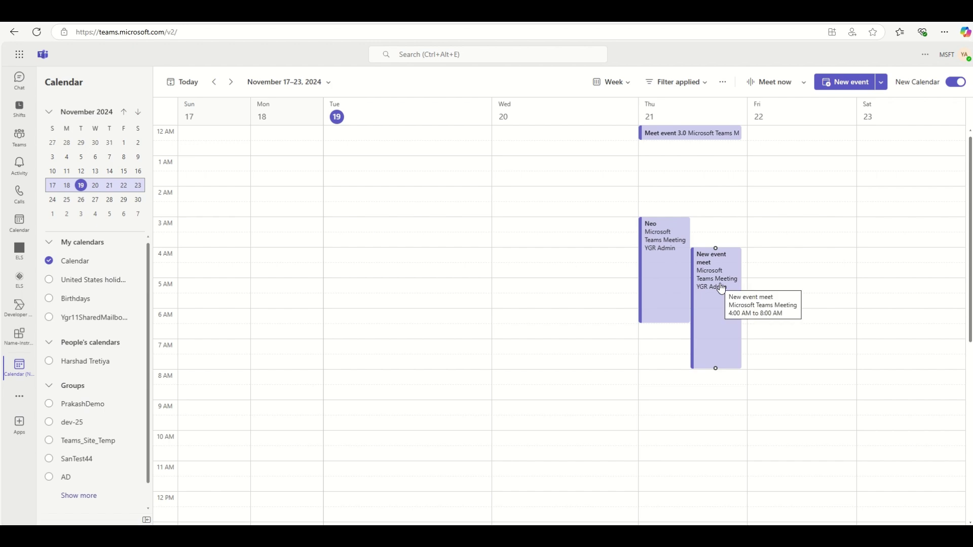
Show the United States holidays and Birthdays calendars alongside the main one and turn on Split view
{"action": "mouse_move", "coordinate": [489, 23]}
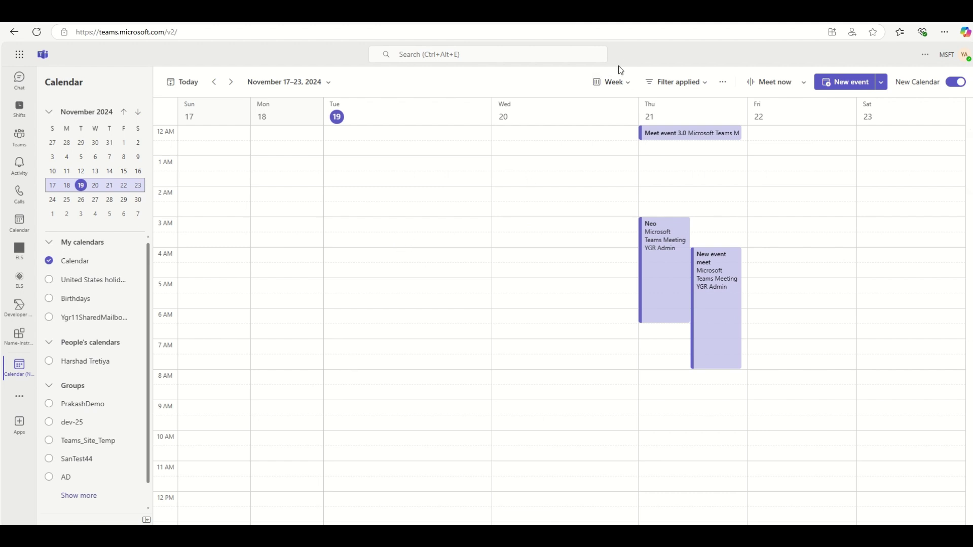
{"action": "left_click", "coordinate": [613, 82]}
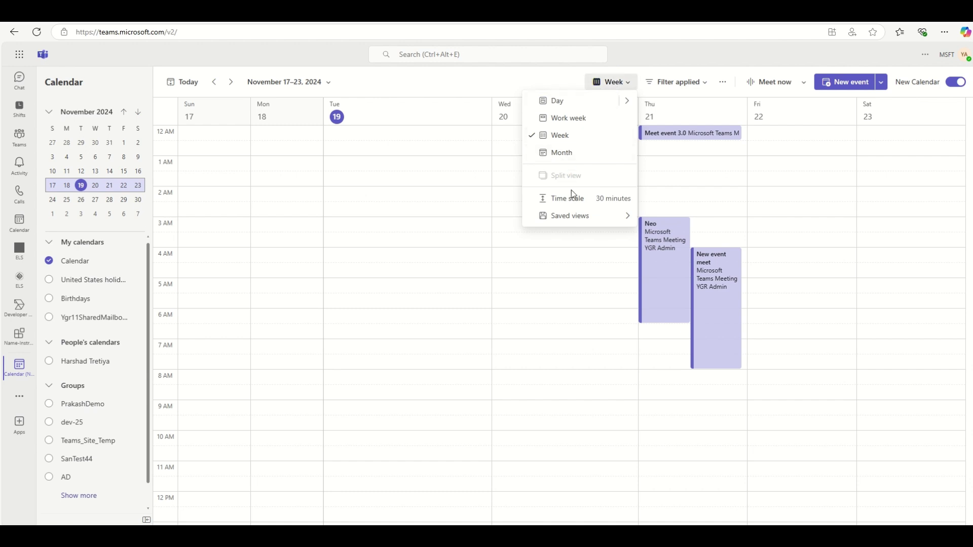
{"action": "mouse_move", "coordinate": [580, 216]}
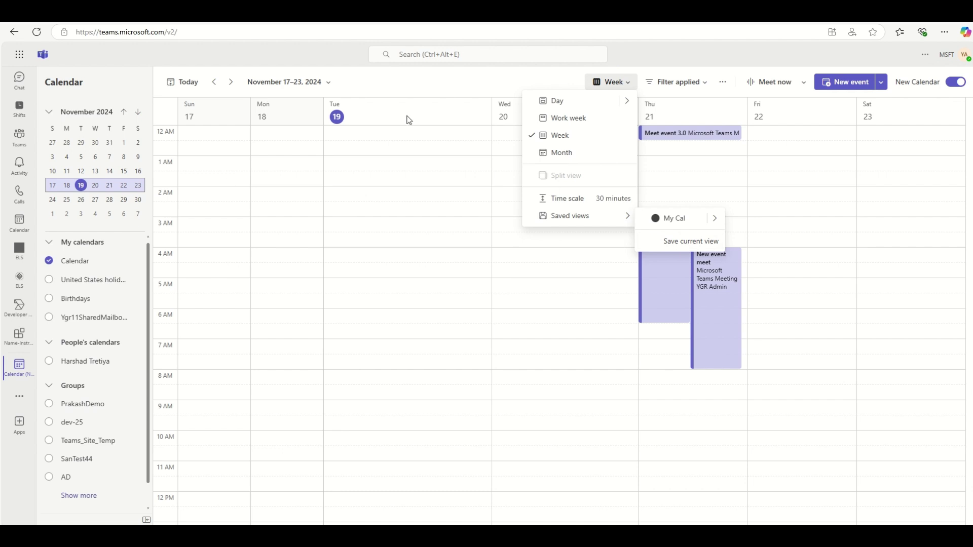
{"action": "left_click", "coordinate": [48, 284]}
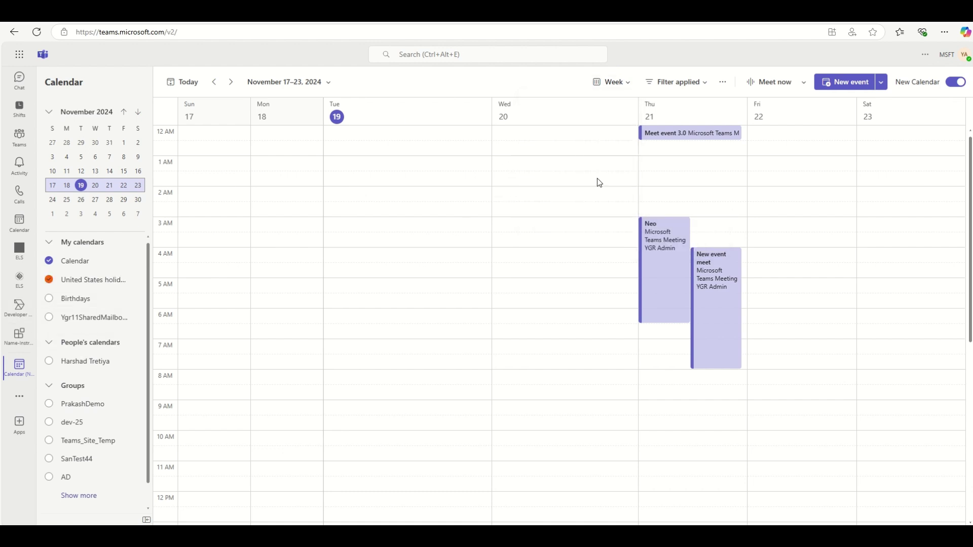
{"action": "left_click", "coordinate": [48, 299]}
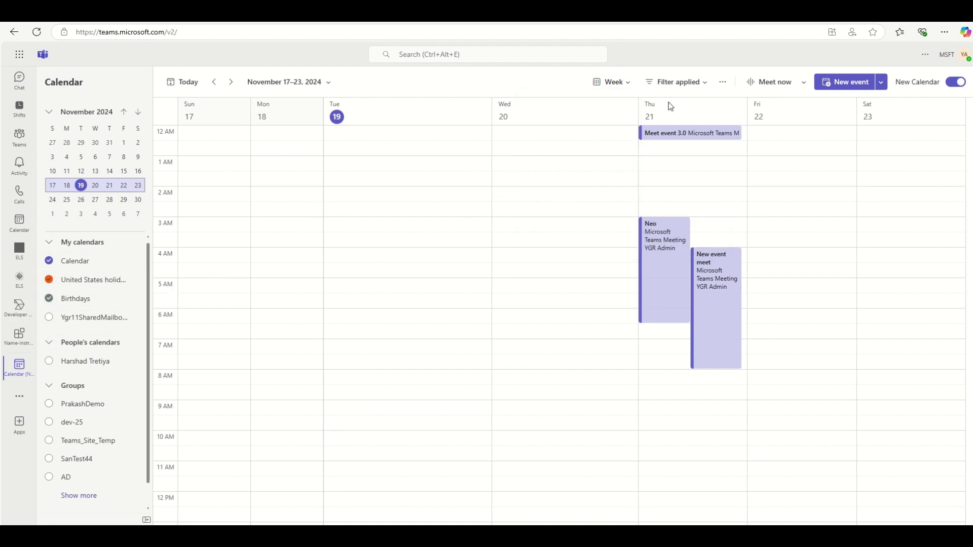
{"action": "left_click", "coordinate": [611, 82]}
{"action": "left_click", "coordinate": [580, 176]}
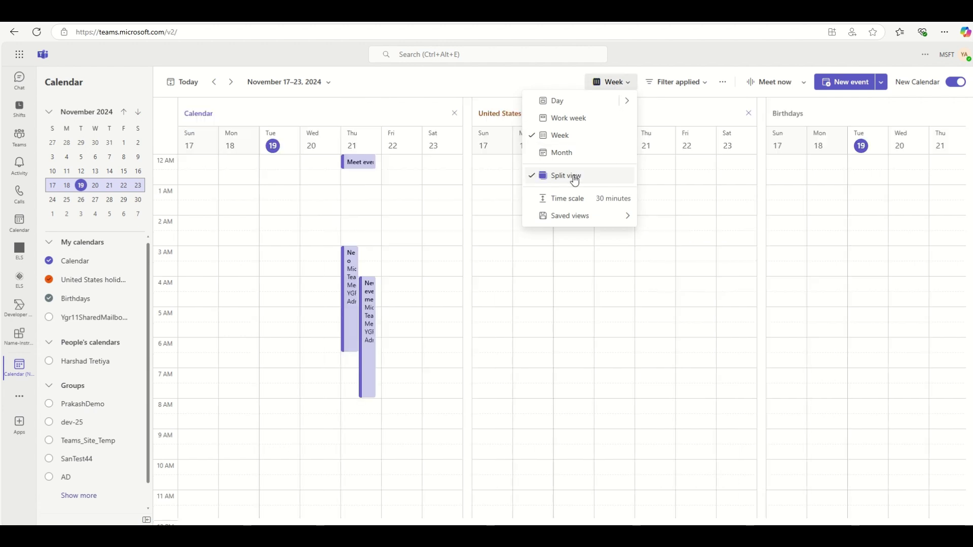
Save the current calendar view as "Split Cals" with the open-book icon
{"action": "mouse_move", "coordinate": [598, 215]}
{"action": "left_click", "coordinate": [690, 240]}
{"action": "left_click", "coordinate": [496, 303]}
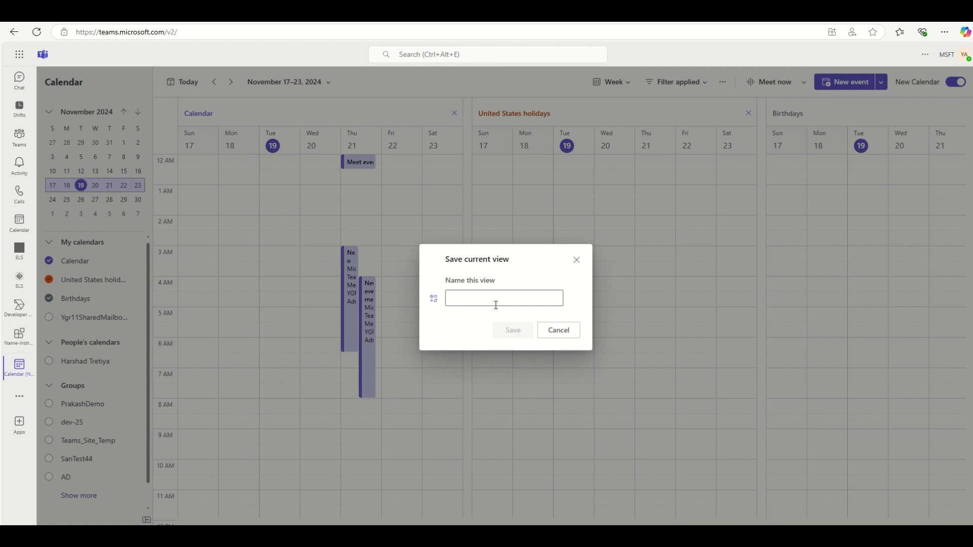
{"action": "type", "text": "Split Cals"}
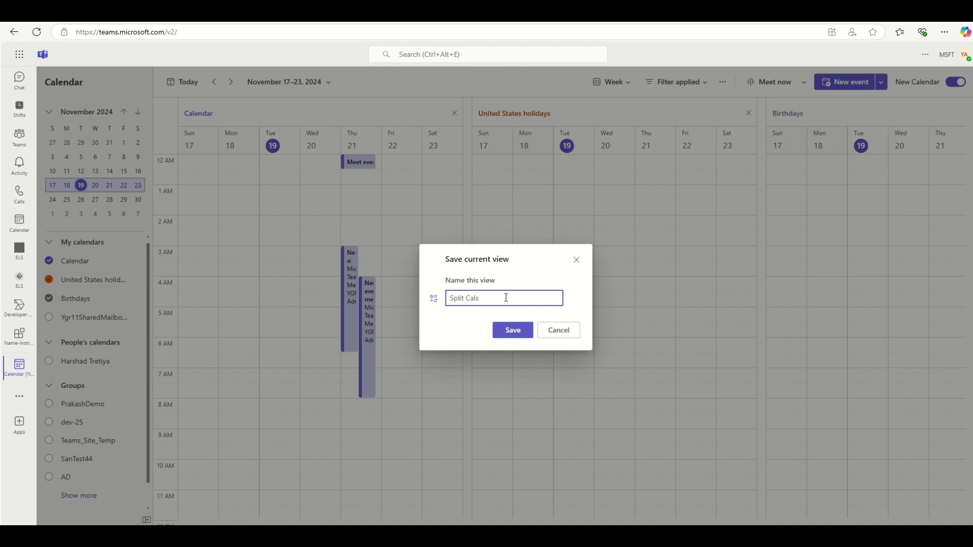
{"action": "left_click", "coordinate": [434, 298]}
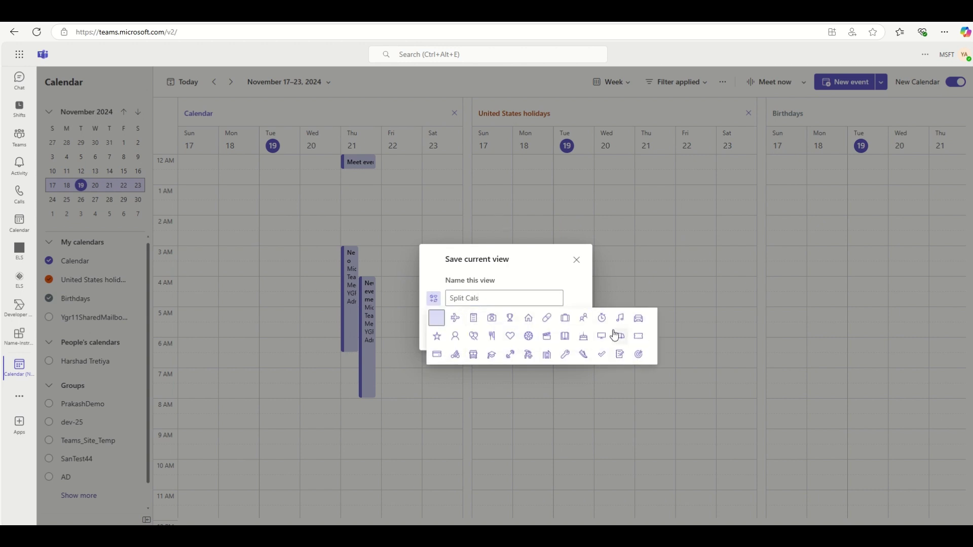
{"action": "left_click", "coordinate": [564, 337]}
{"action": "left_click", "coordinate": [527, 336]}
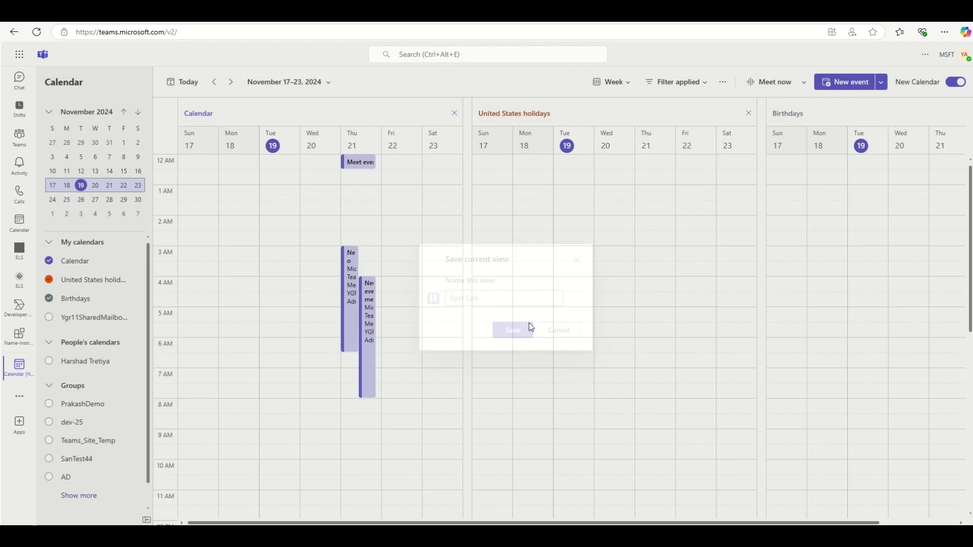
Switch to the saved view My Cal and return to the saved view Split Cals
{"action": "left_click", "coordinate": [610, 81]}
{"action": "mouse_move", "coordinate": [628, 217]}
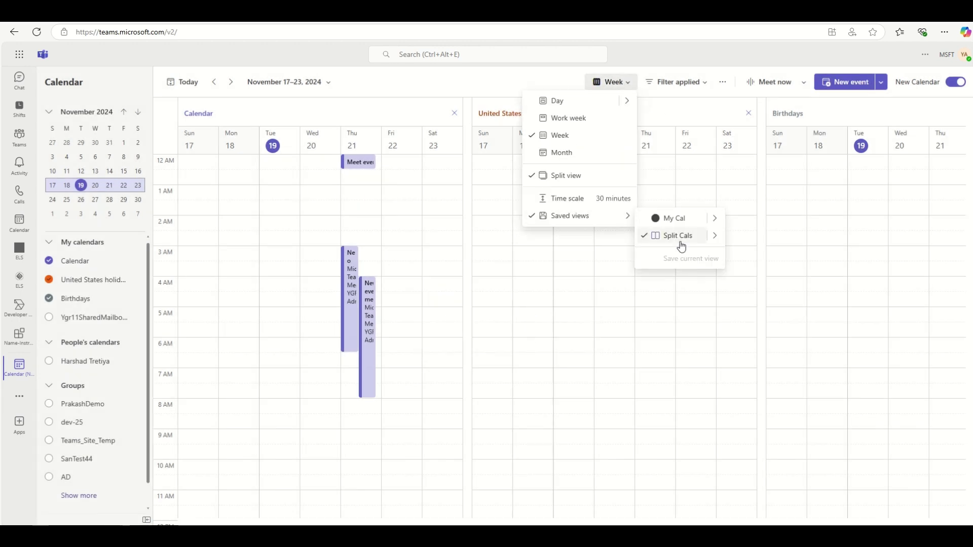
{"action": "left_click", "coordinate": [671, 222]}
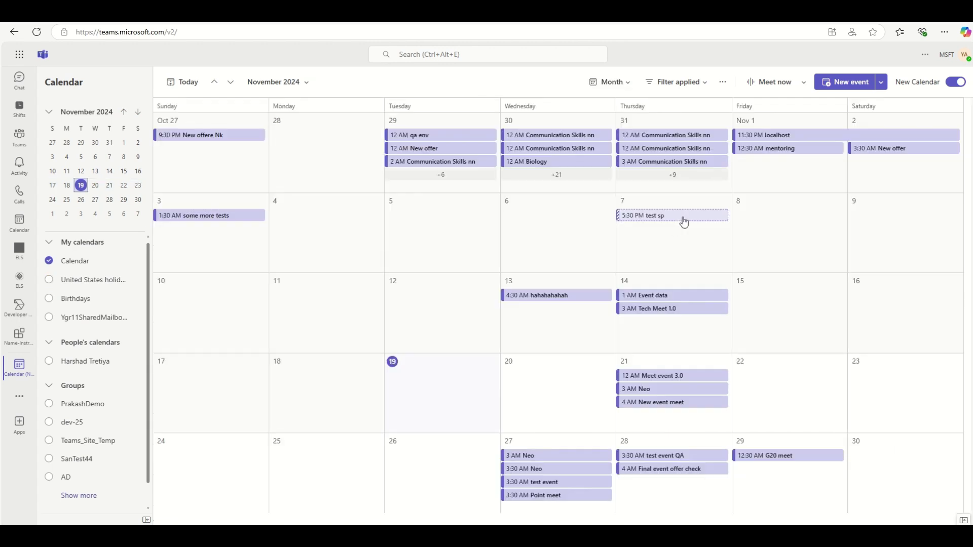
{"action": "left_click", "coordinate": [613, 82]}
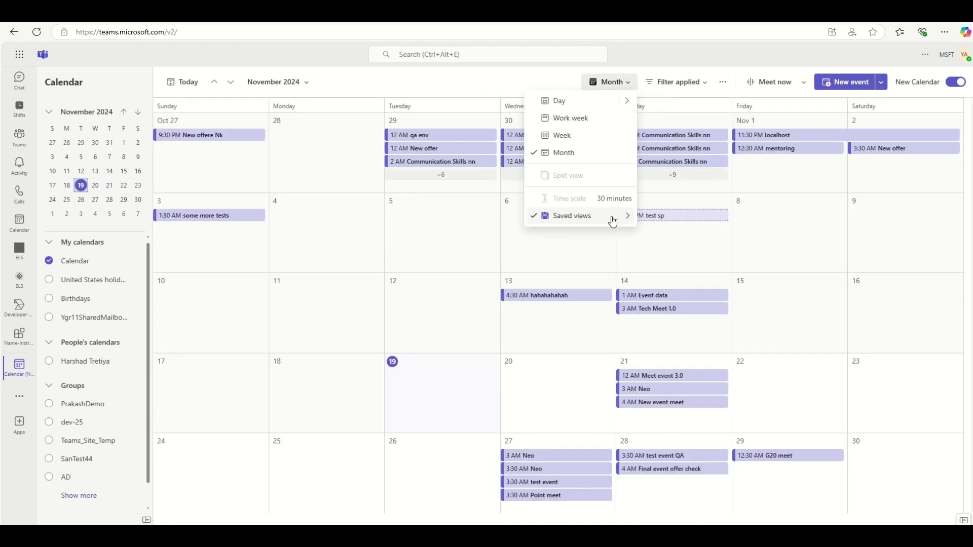
{"action": "mouse_move", "coordinate": [615, 217]}
{"action": "left_click", "coordinate": [674, 234]}
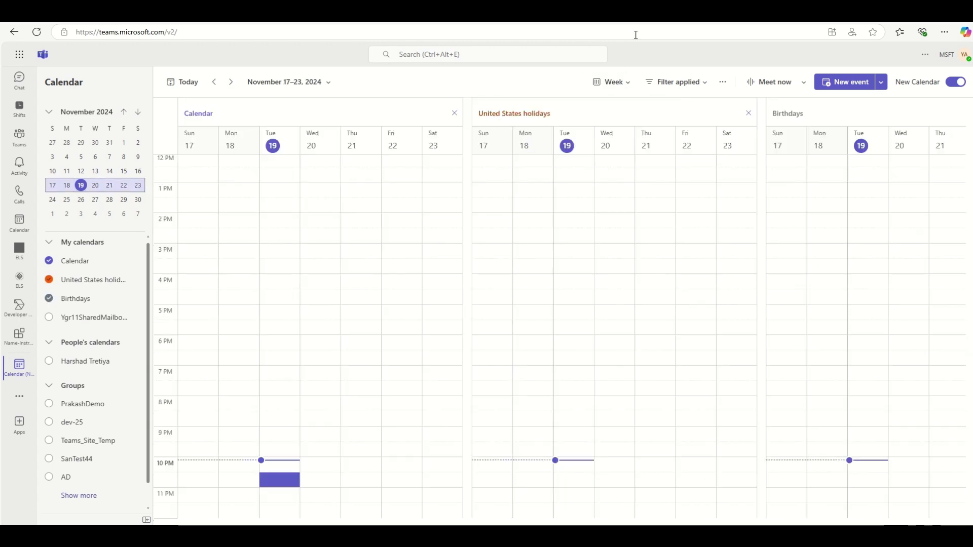
{"action": "mouse_move", "coordinate": [640, 523]}
{"action": "left_mouse_down"}
{"action": "mouse_move", "coordinate": [716, 523]}
{"action": "mouse_move", "coordinate": [640, 522]}
{"action": "left_mouse_up"}
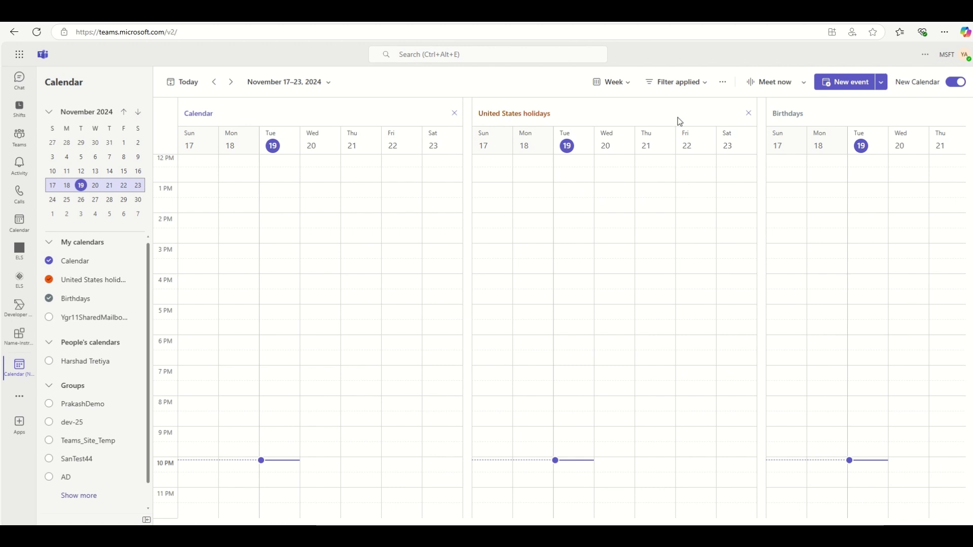
Clear all filters applied to the calendar
{"action": "left_click", "coordinate": [702, 85]}
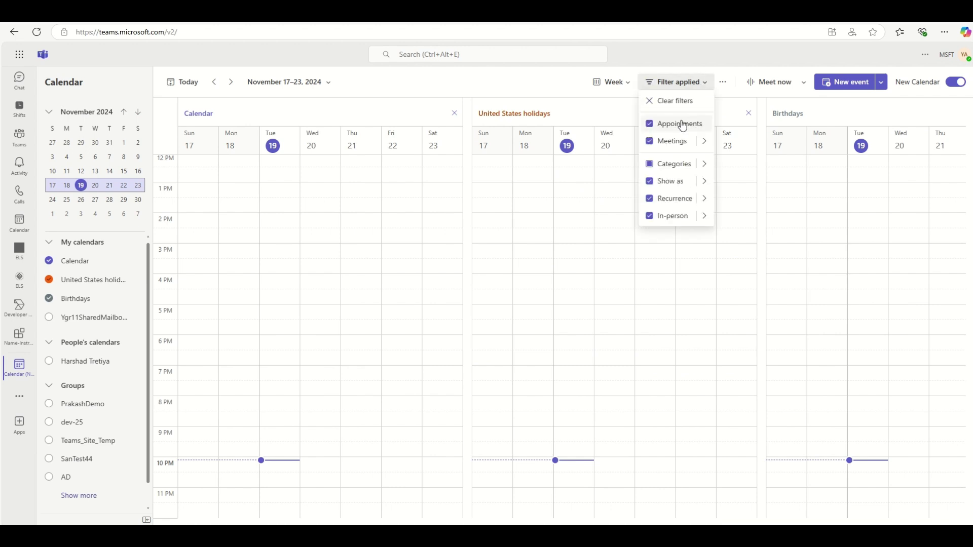
{"action": "left_click", "coordinate": [680, 101]}
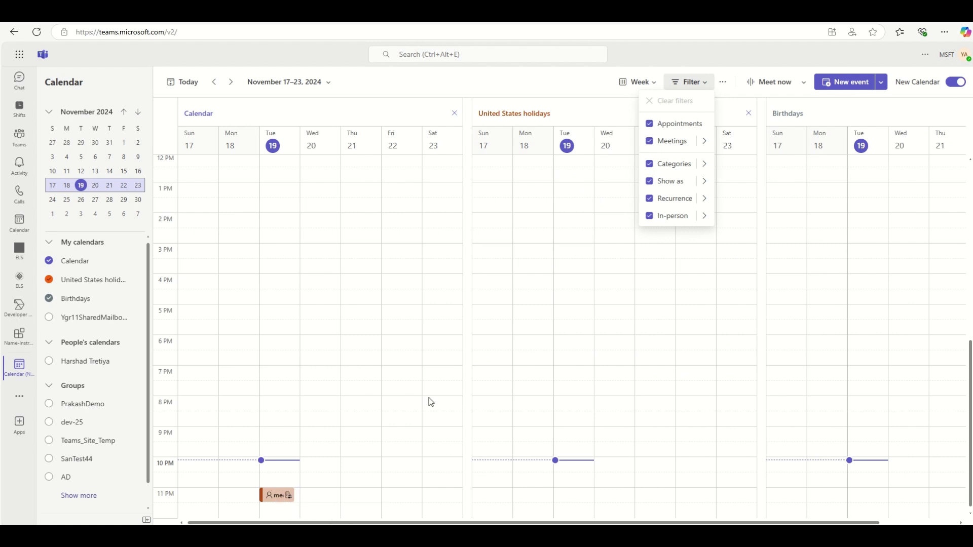
{"action": "scroll", "coordinate": [431, 399], "scroll_direction": "up", "scroll_amount": 5}
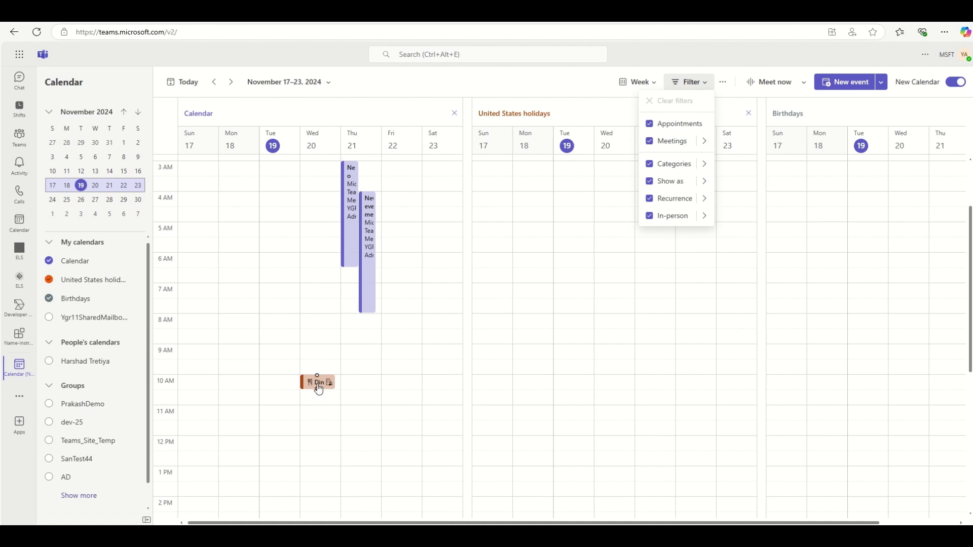
Open the Dinner Party with colleagues event for editing, review its details and meeting notes, and close it without changes
{"action": "left_click", "coordinate": [318, 386]}
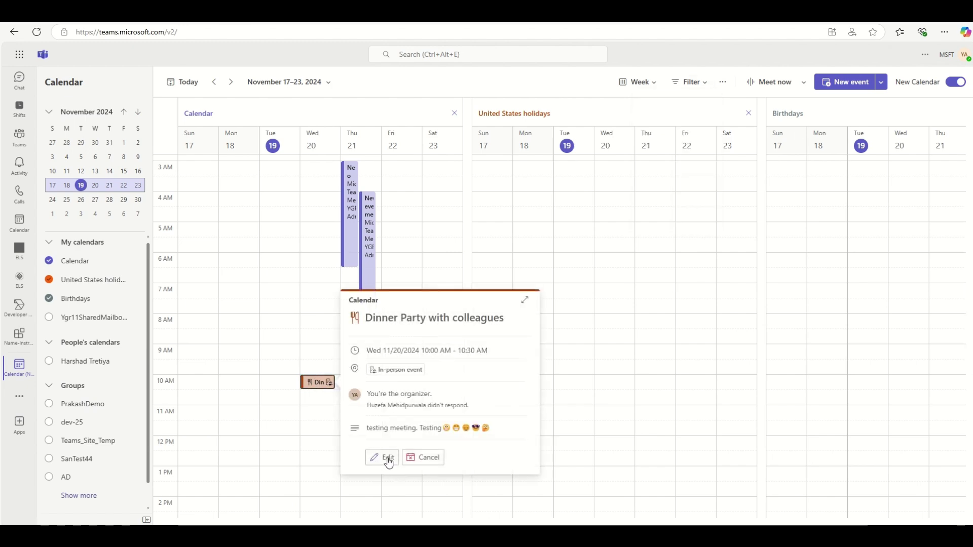
{"action": "left_click", "coordinate": [388, 458]}
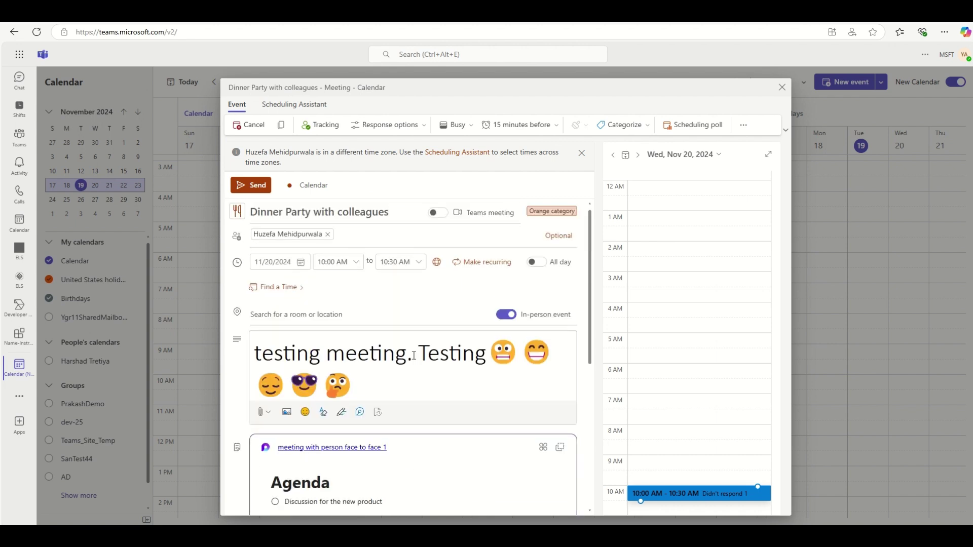
{"action": "scroll", "coordinate": [360, 425], "scroll_direction": "down", "scroll_amount": 5}
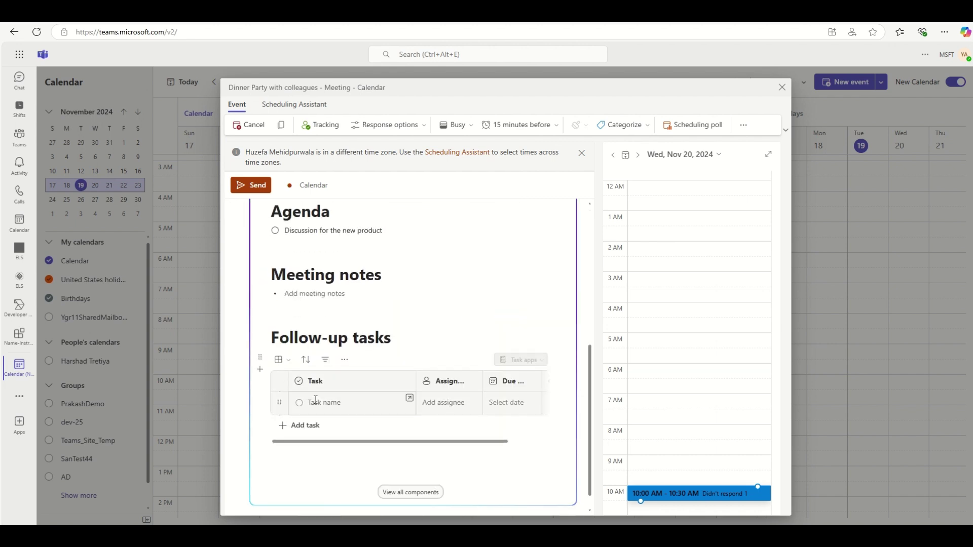
{"action": "scroll", "coordinate": [583, 322], "scroll_direction": "up", "scroll_amount": 5}
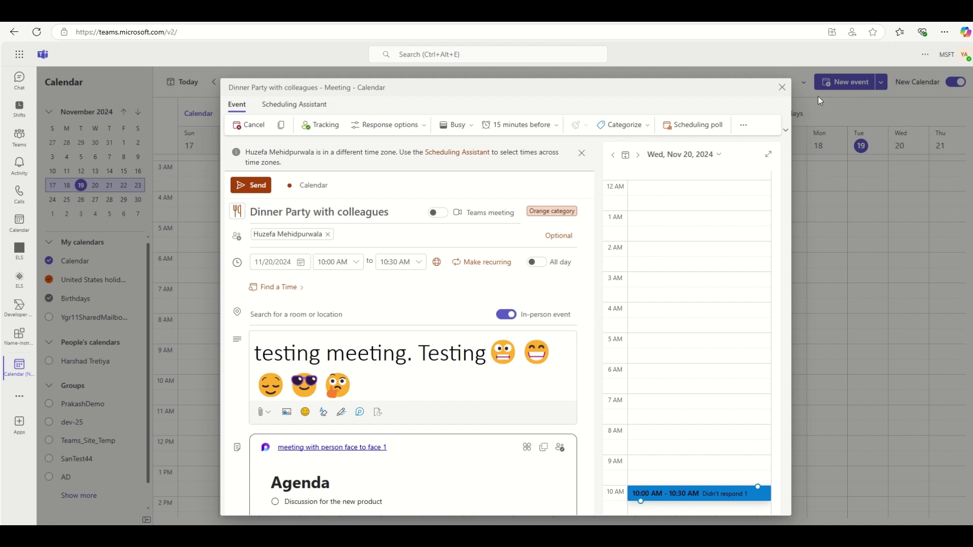
{"action": "left_click", "coordinate": [782, 88]}
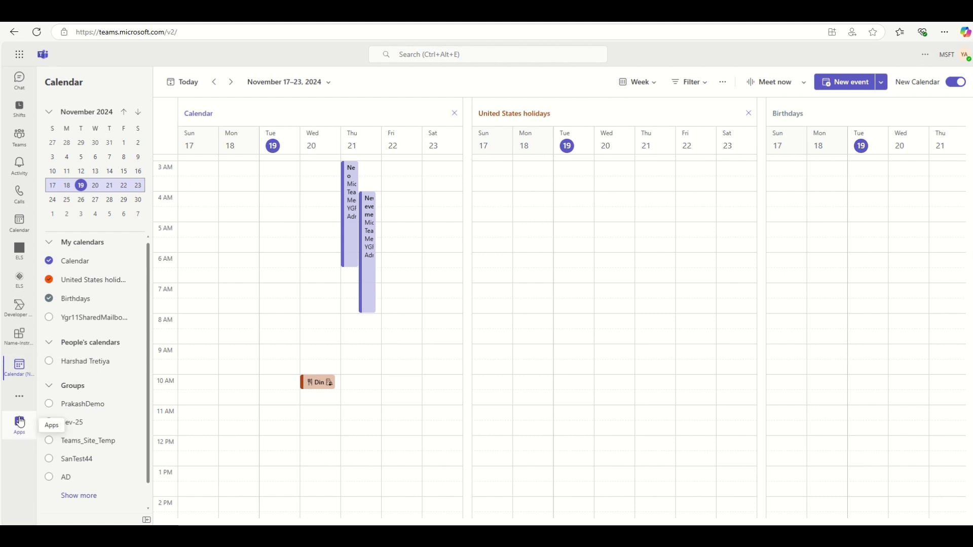
{"action": "left_click", "coordinate": [20, 397]}
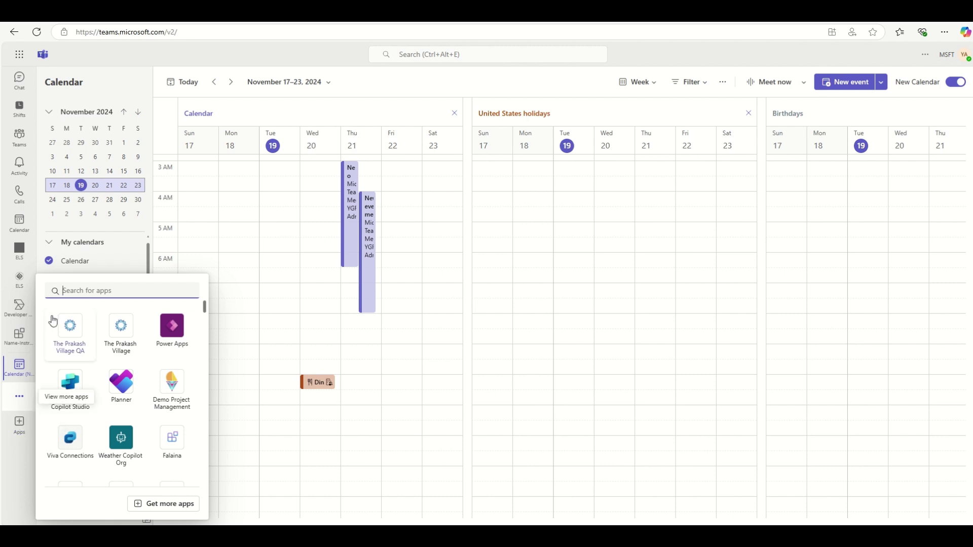
{"action": "left_click", "coordinate": [72, 290]}
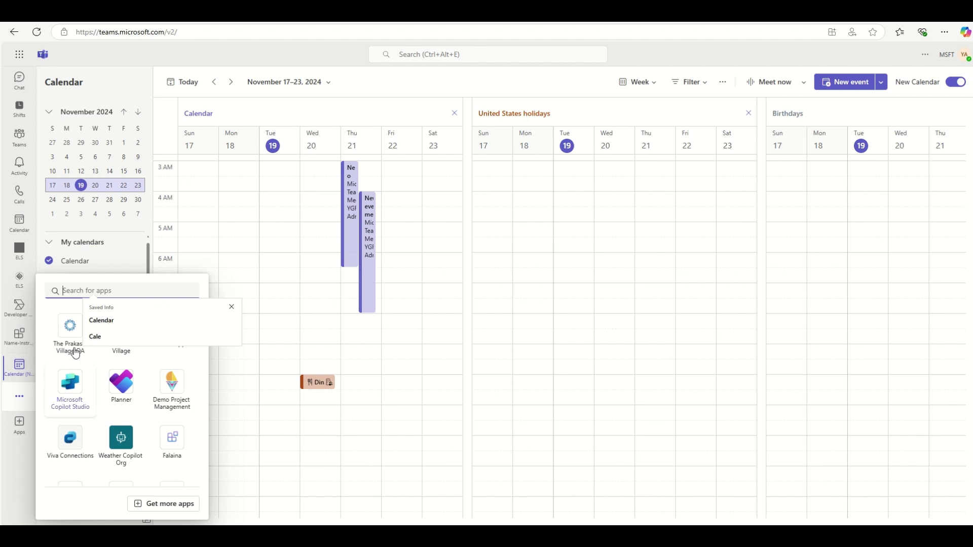
{"action": "key", "text": "Escape"}
{"action": "left_click", "coordinate": [7, 484]}
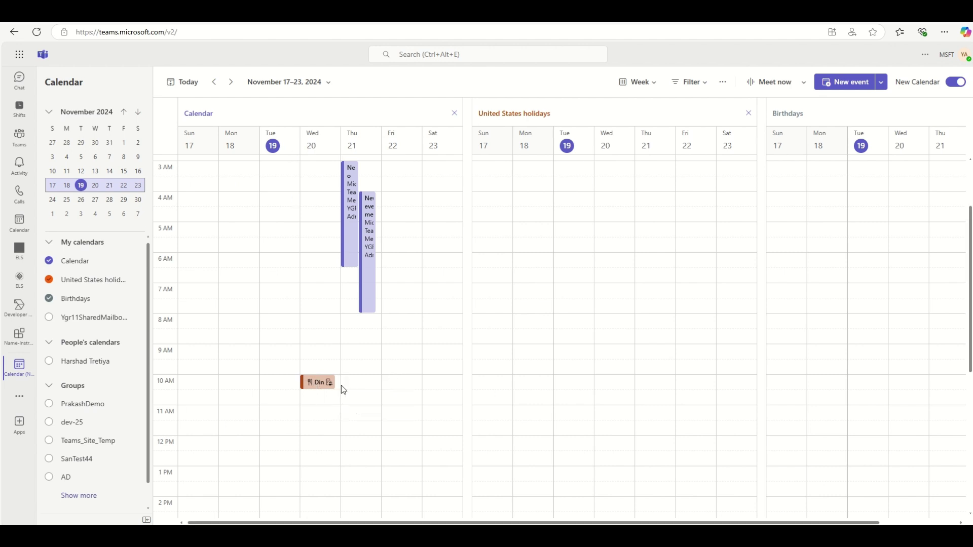
Open the classic Calendar app, look over its work week events, and unpin the app from the app bar
{"action": "left_click", "coordinate": [20, 225]}
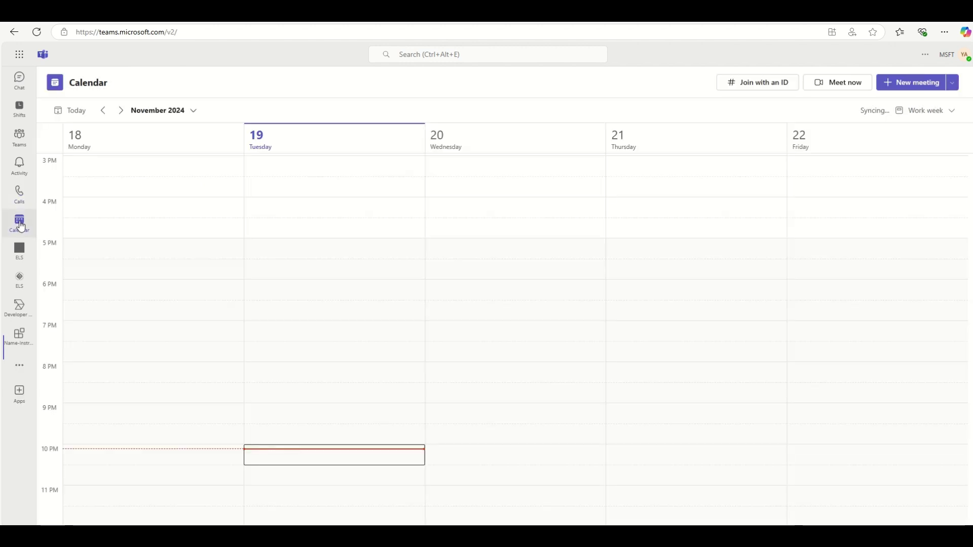
{"action": "scroll", "coordinate": [482, 289], "scroll_direction": "up", "scroll_amount": 10}
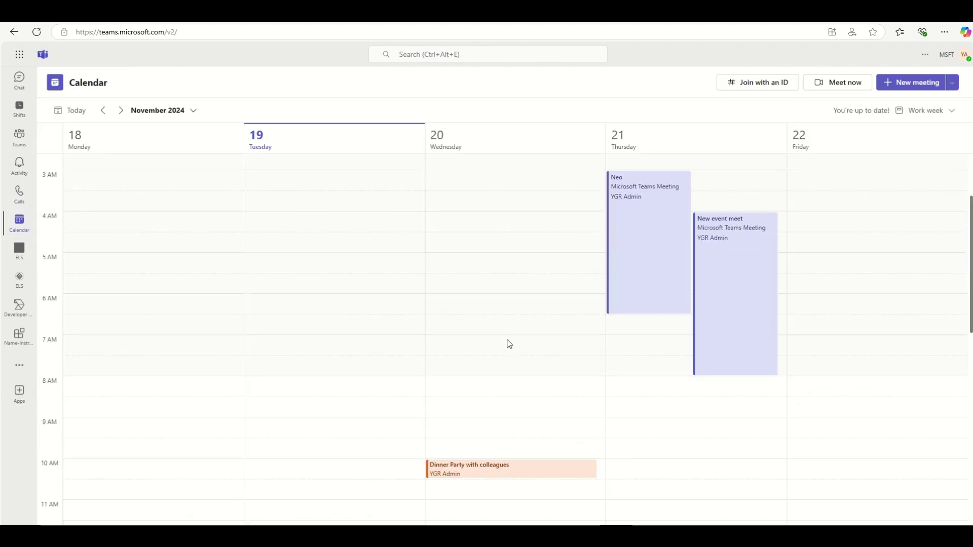
{"action": "scroll", "coordinate": [509, 343], "scroll_direction": "down", "scroll_amount": 4}
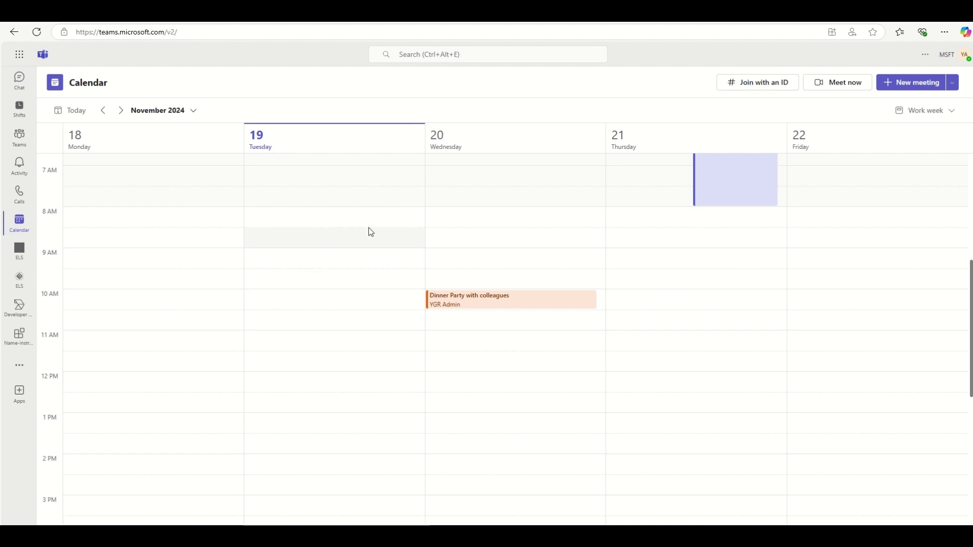
{"action": "right_click", "coordinate": [19, 222]}
{"action": "left_click", "coordinate": [68, 224]}
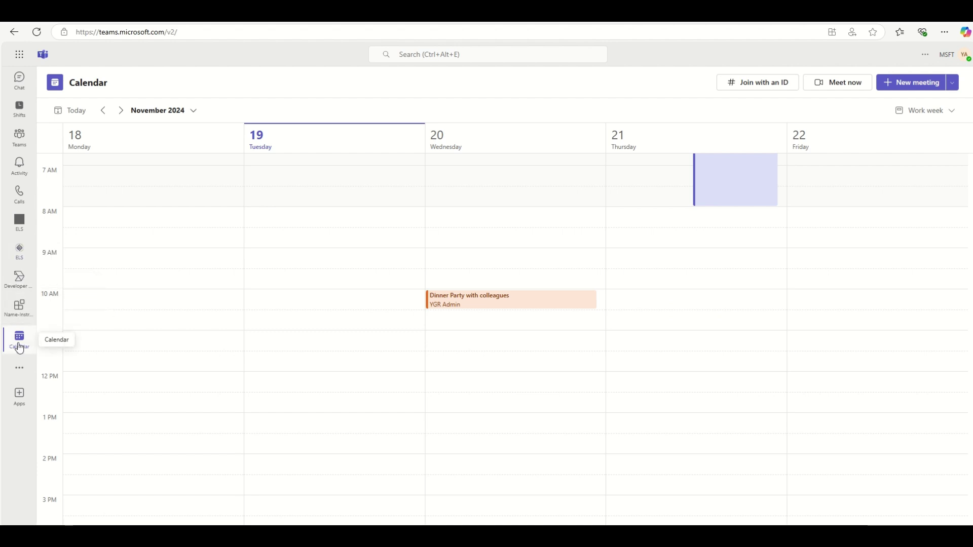
Search the additional apps for "cal" and open Calendar (New)
{"action": "left_click", "coordinate": [22, 367]}
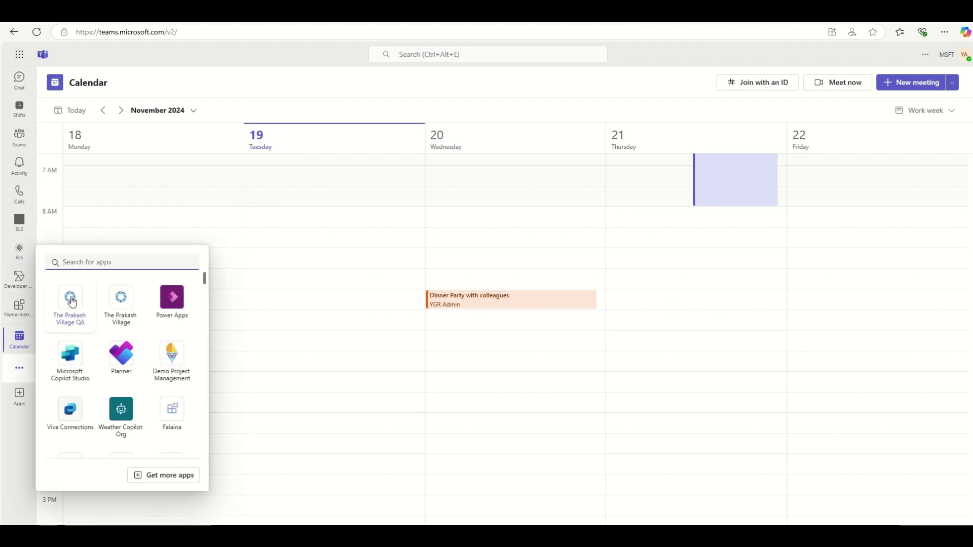
{"action": "type", "text": "cal"}
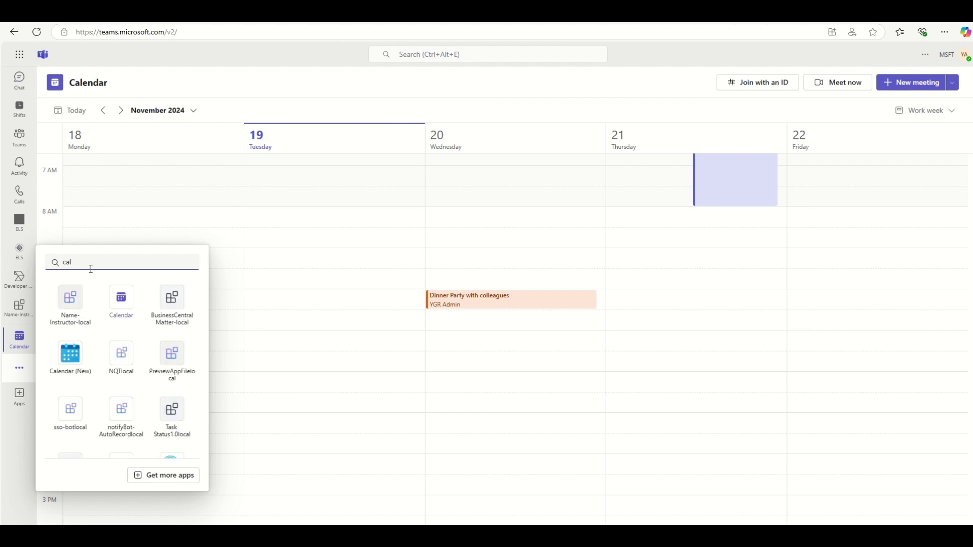
{"action": "left_click", "coordinate": [66, 359]}
Pin the Calendar (New) app to the app bar and try to move it up directly below Calls
{"action": "right_click", "coordinate": [11, 348]}
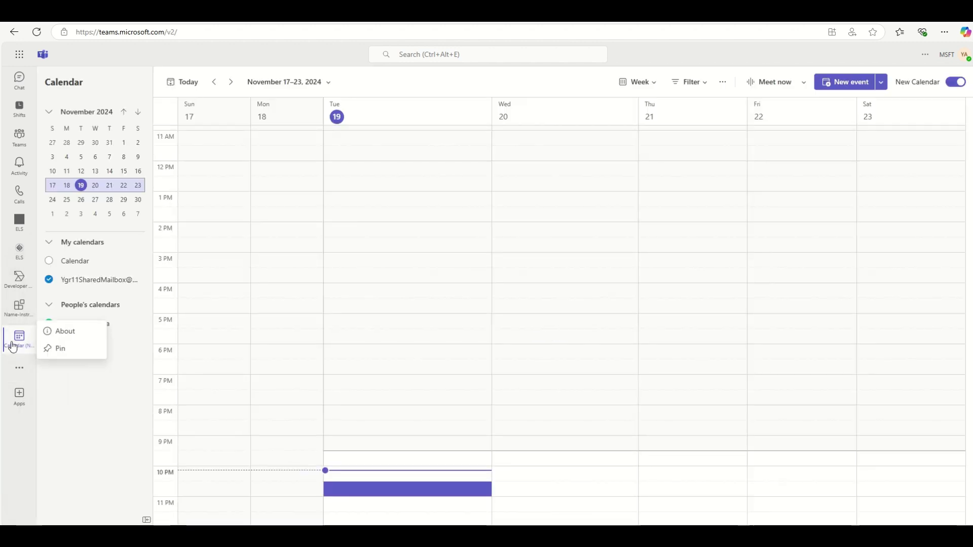
{"action": "left_click", "coordinate": [87, 350]}
{"action": "left_click_drag", "start_coordinate": [21, 334], "coordinate": [10, 204]}
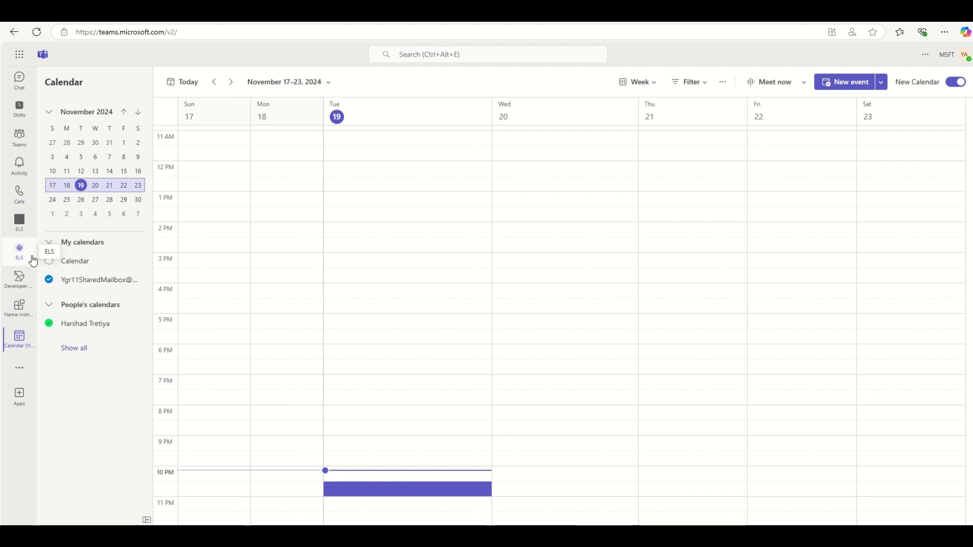
{"action": "mouse_move", "coordinate": [14, 347]}
{"action": "left_mouse_down"}
{"action": "mouse_move", "coordinate": [17, 196]}
{"action": "mouse_move", "coordinate": [18, 340]}
{"action": "left_mouse_up"}
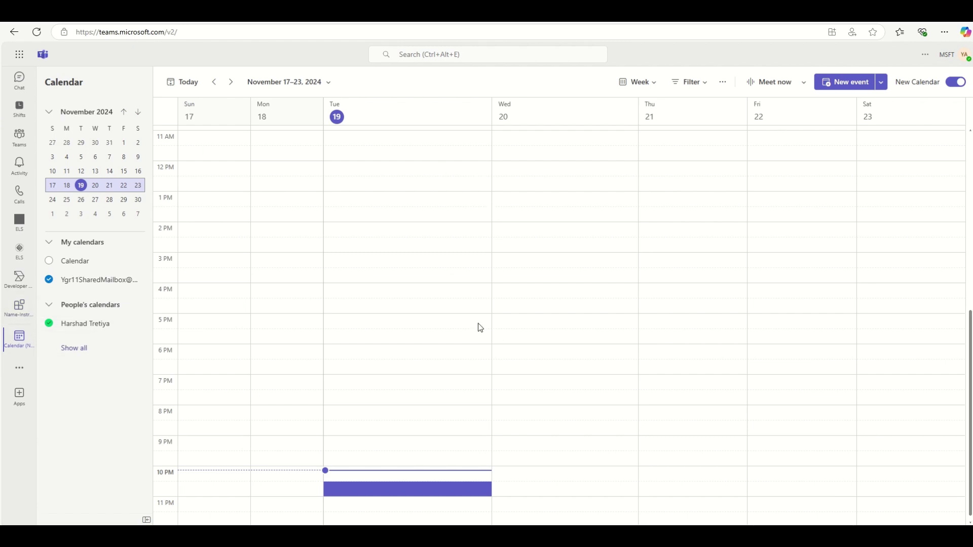